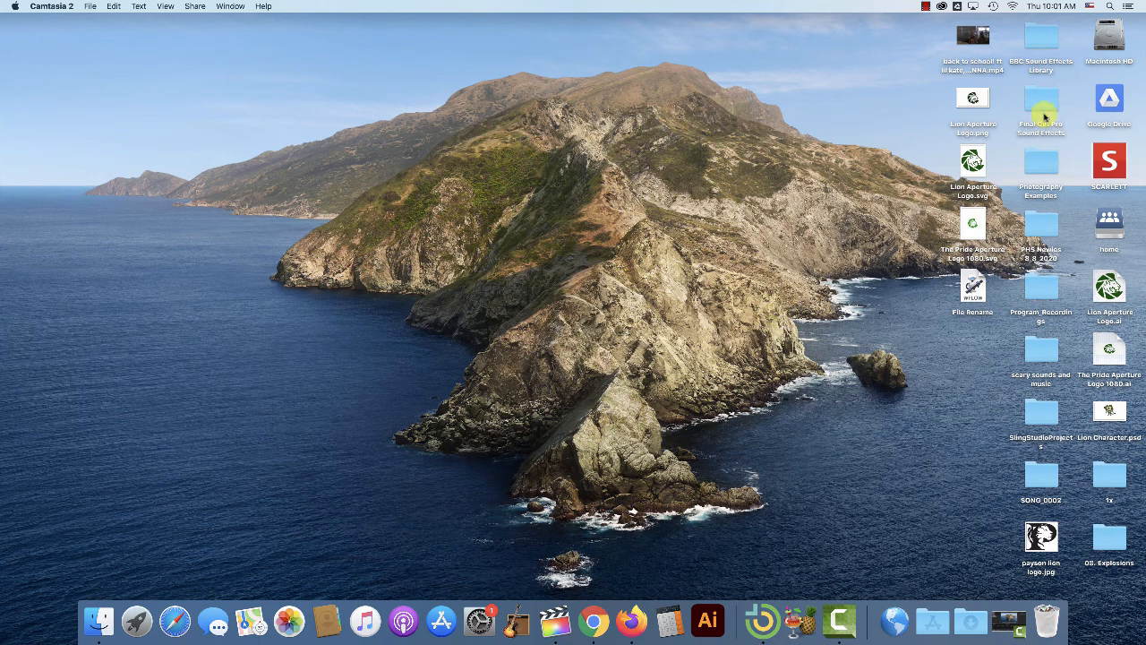
Rename the Program Recordings folder on the desktop as Football Footage.
left_click(1037, 289)
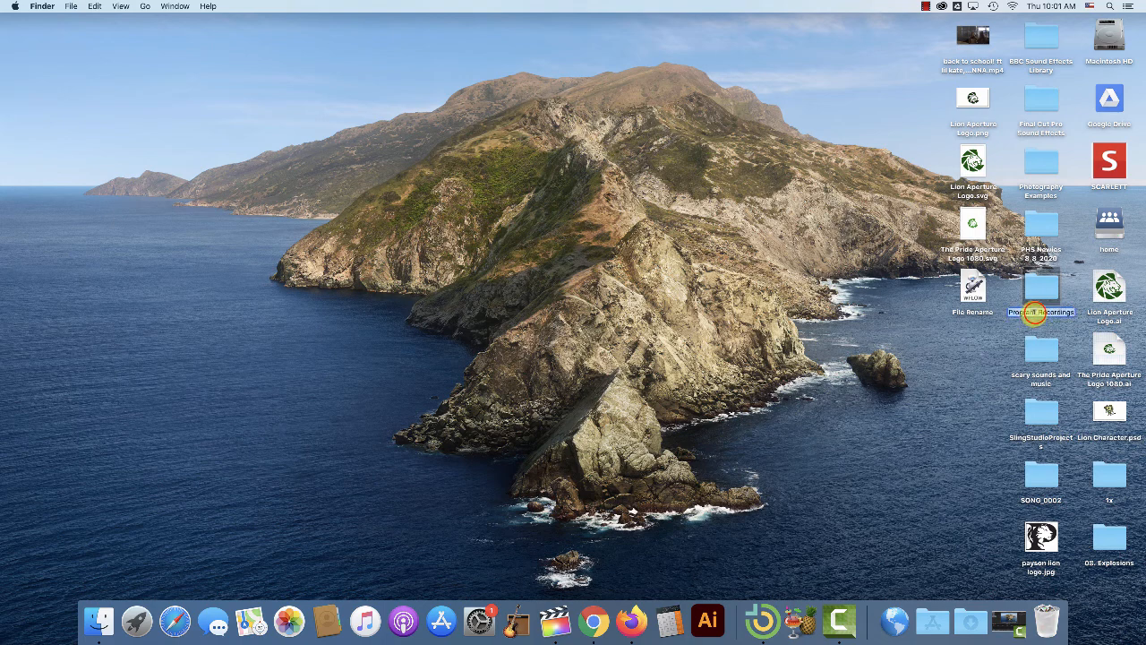
left_click(995, 334)
left_click(1030, 310)
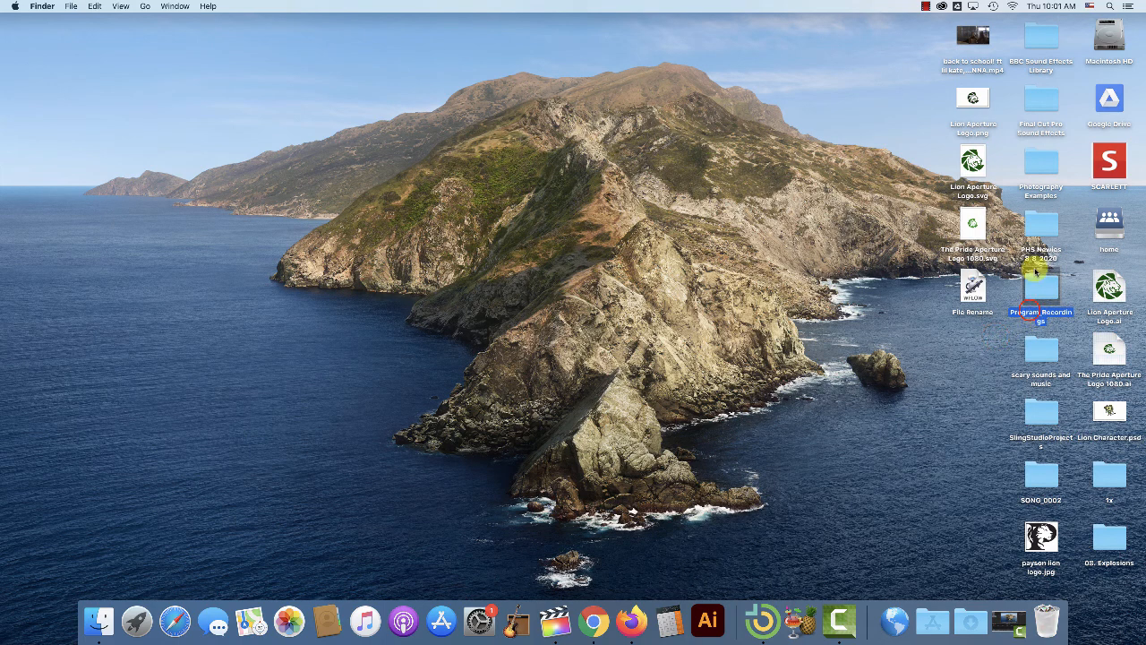
left_click(1031, 313)
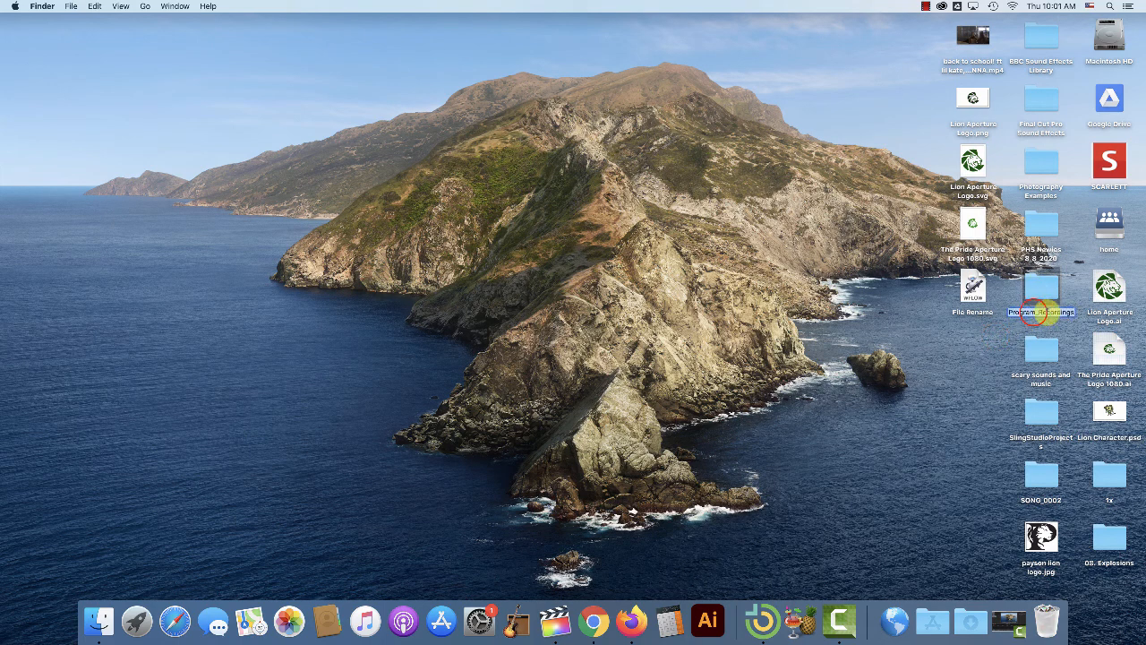
key("BackSpace")
type("Football Footage")
key("Return")
left_click(1034, 162)
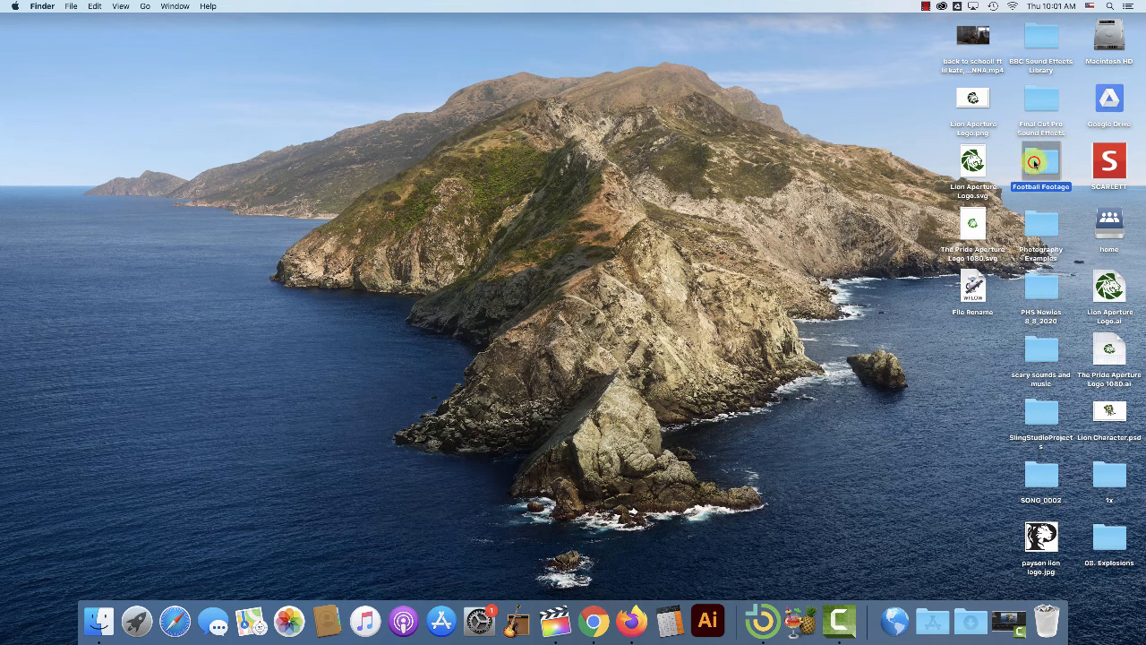
left_click(880, 231)
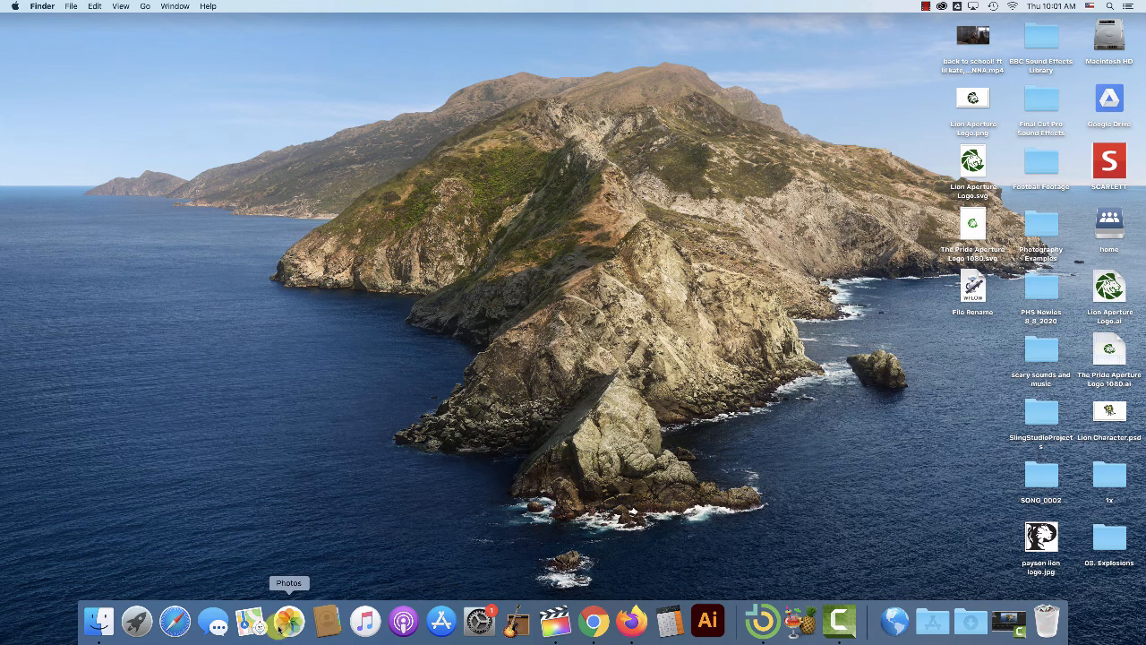
Launch Final Cut Pro and expand its window to full screen.
left_click(136, 618)
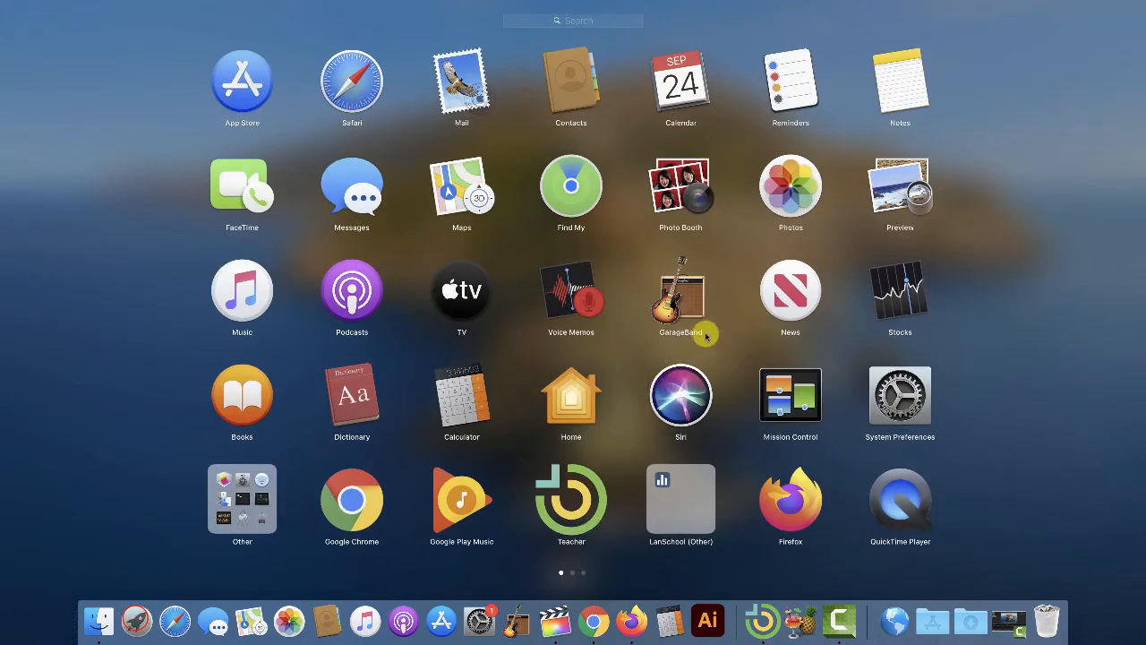
left_click_drag(662, 359, 402, 350)
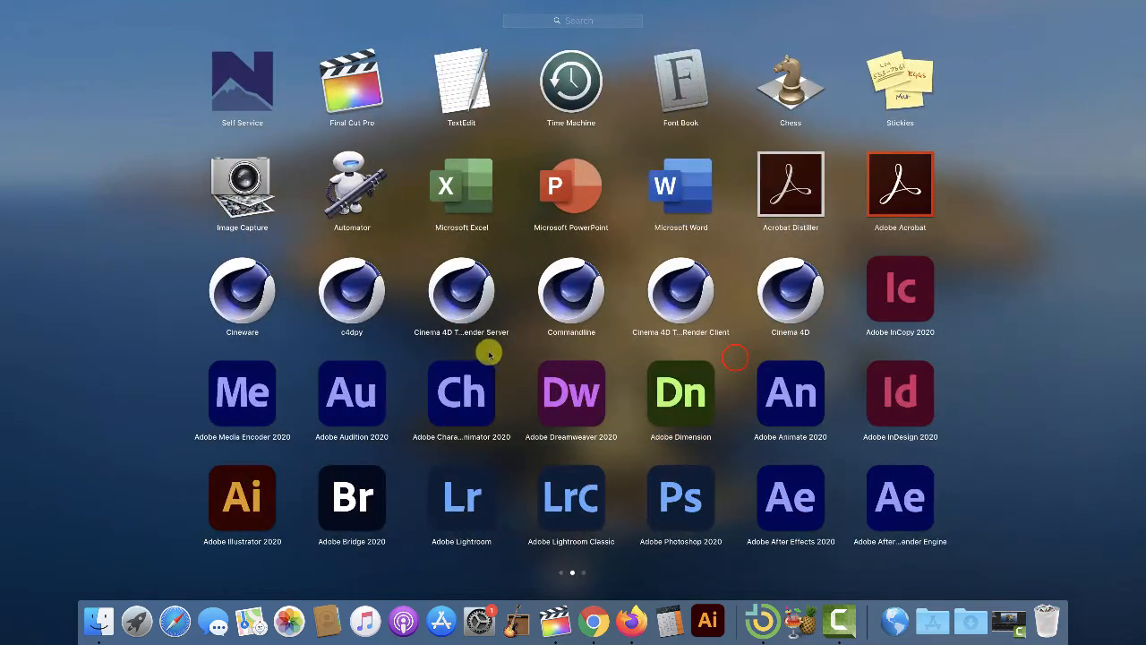
left_click(350, 91)
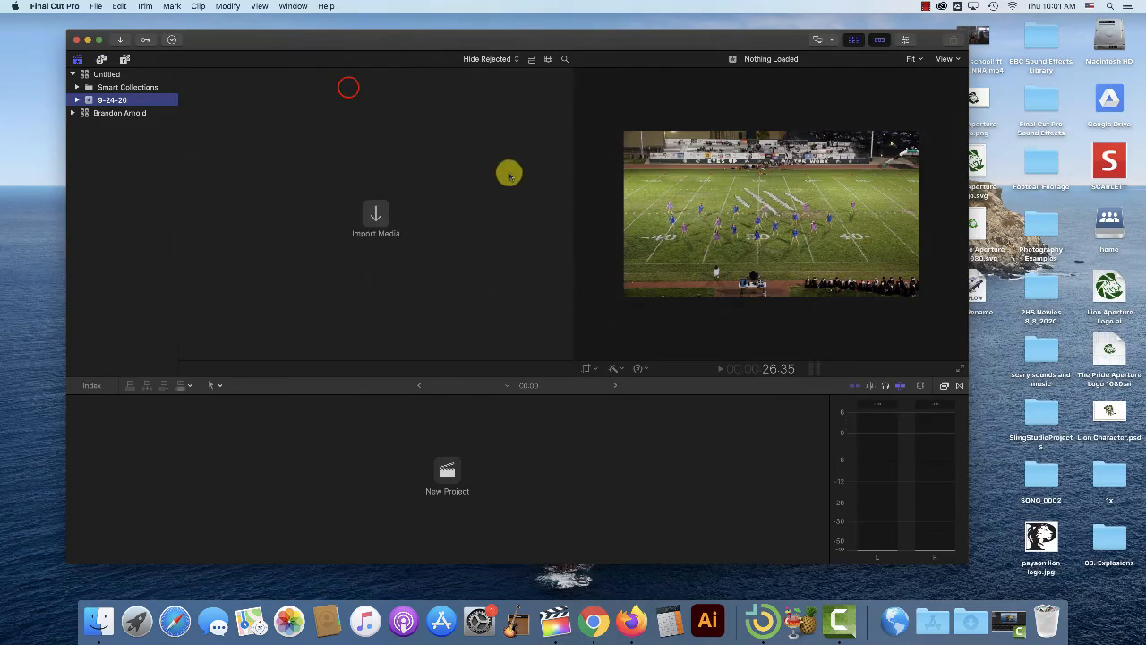
left_click_drag(378, 38, 397, 36)
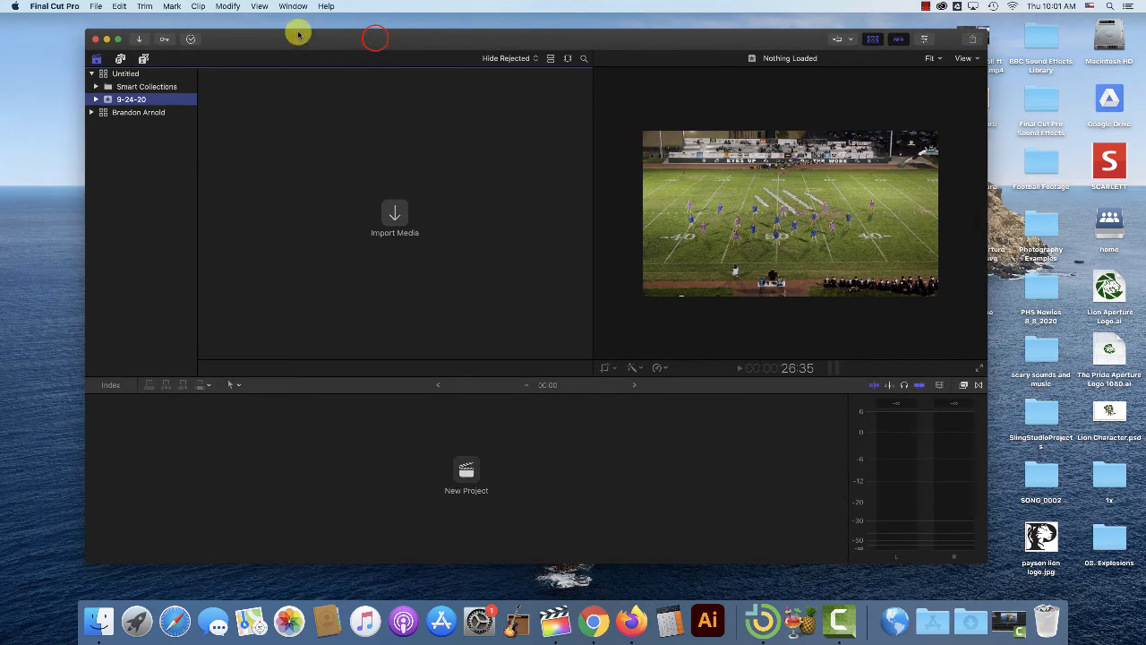
left_click(117, 40)
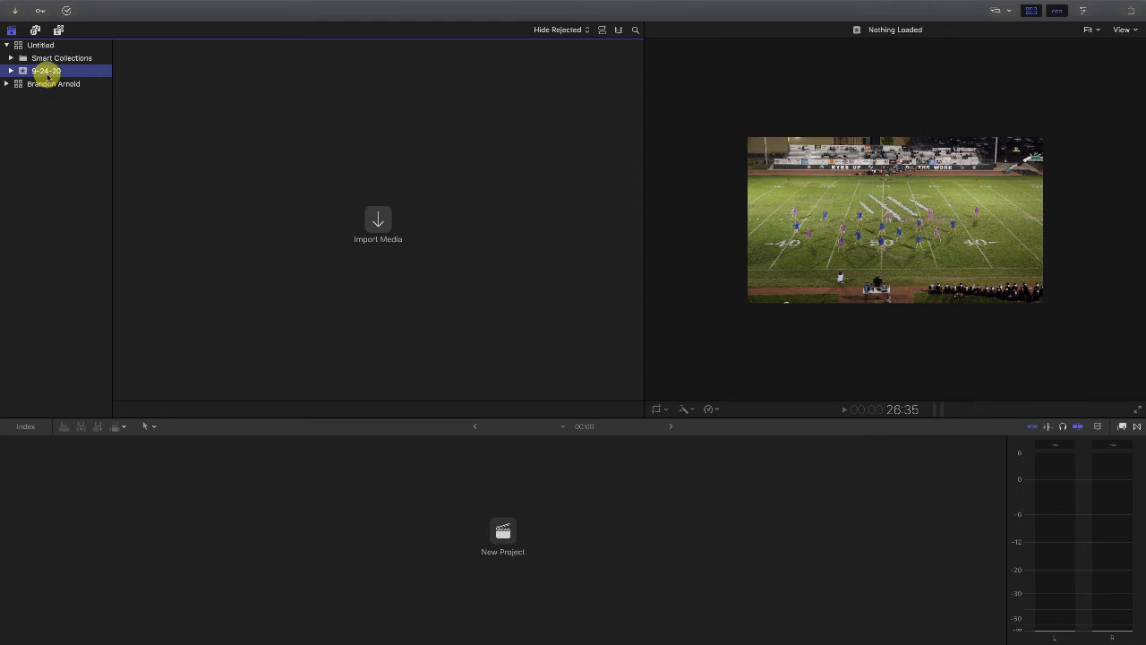
Rename the Untitled library with the owner's last name and its 9-24-20 event as Football Highlight.
left_click(40, 45)
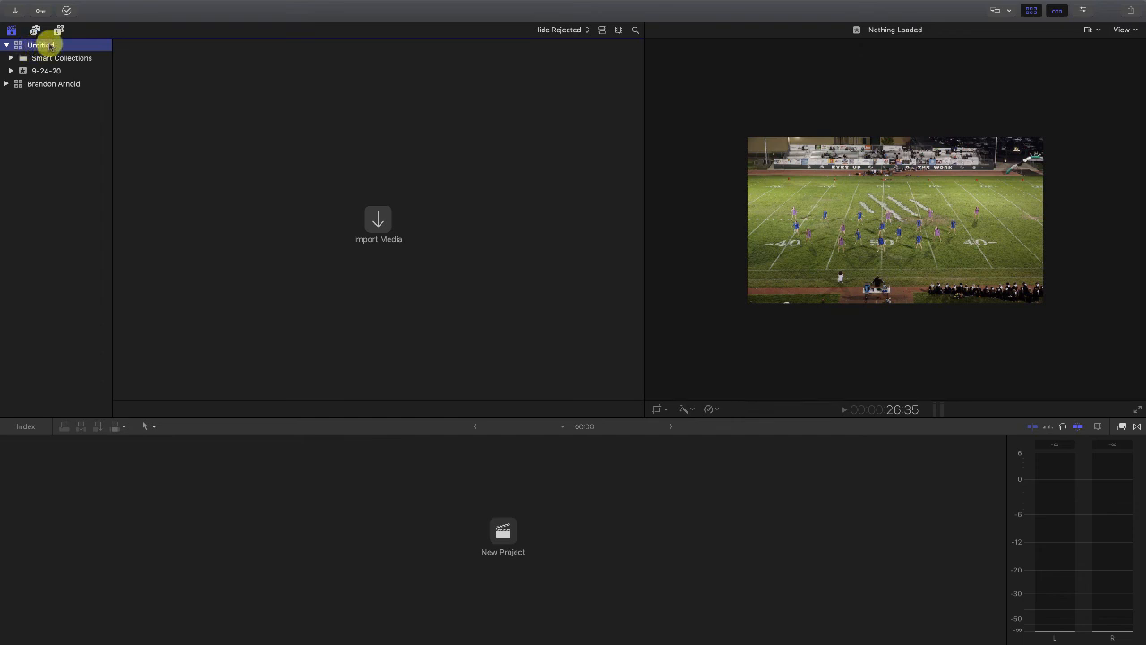
left_click(43, 46)
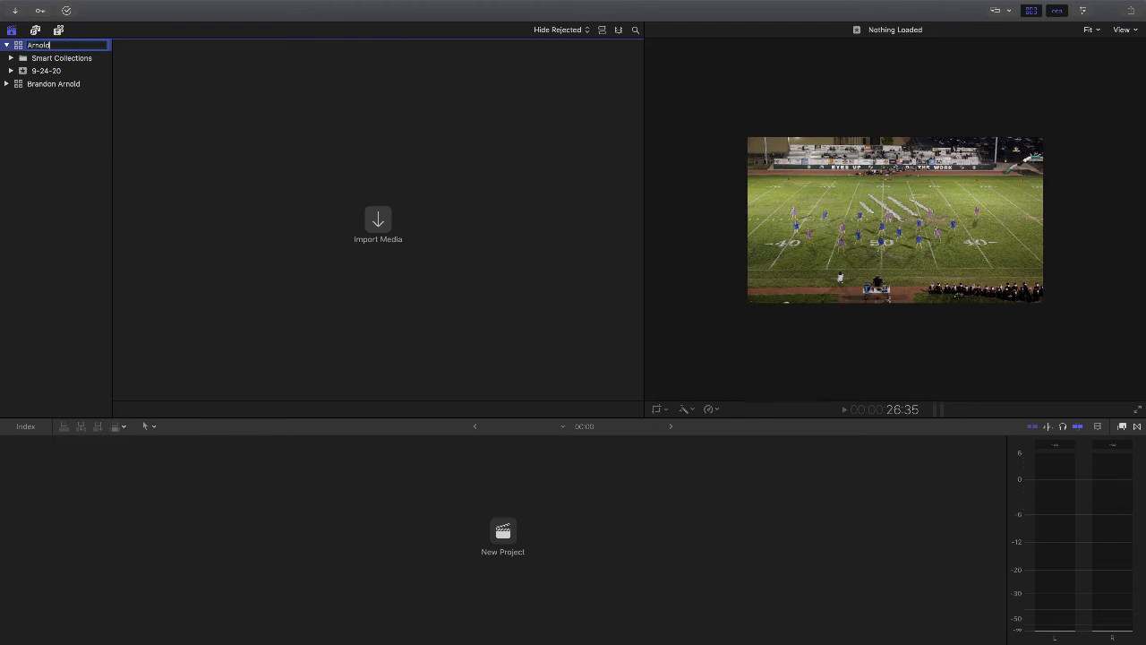
left_click(47, 116)
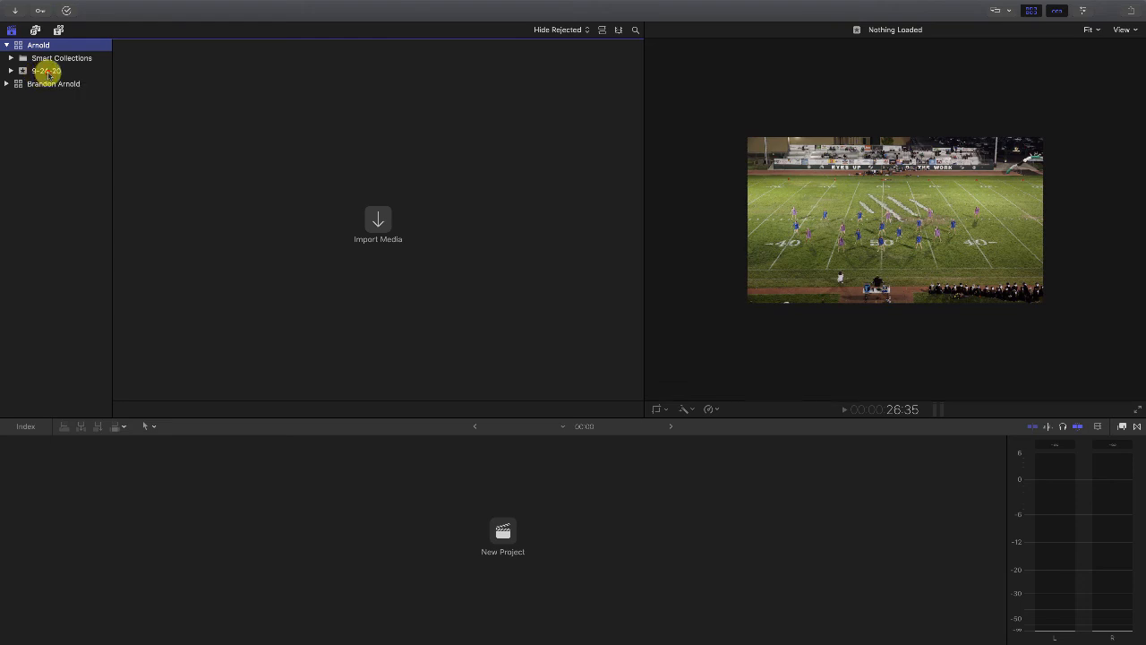
left_click(43, 72)
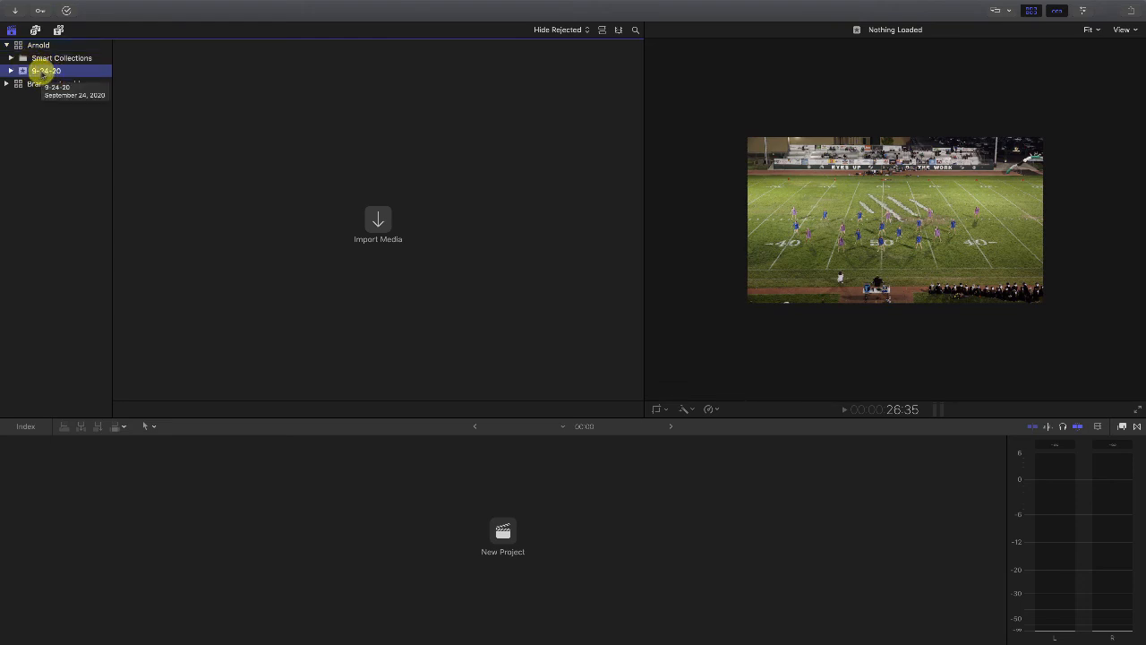
left_click(45, 73)
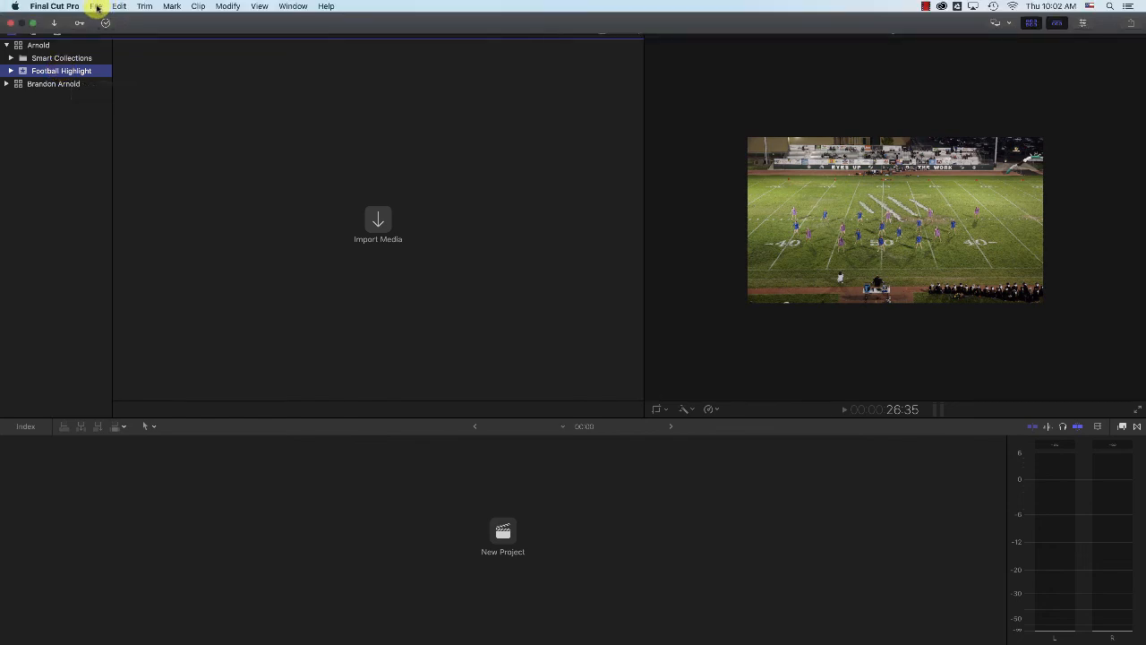
left_click(97, 7)
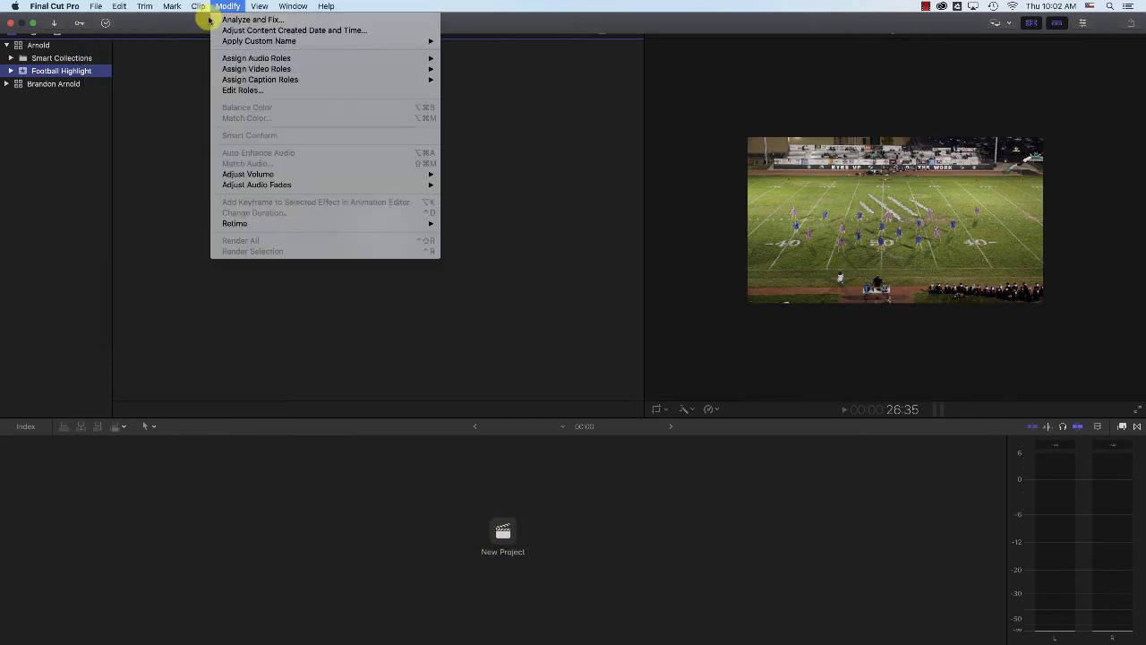
left_click(479, 101)
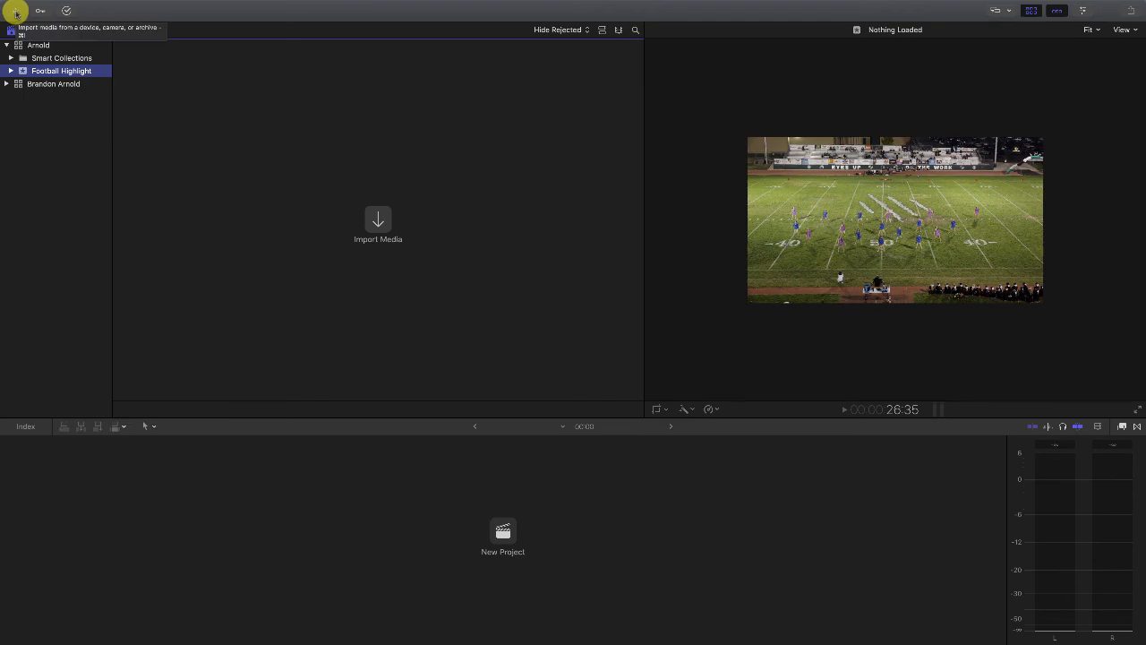
Exit full screen and resize the editor window to fill the desktop between the menu bar and the Dock.
mouse_move(17, 3)
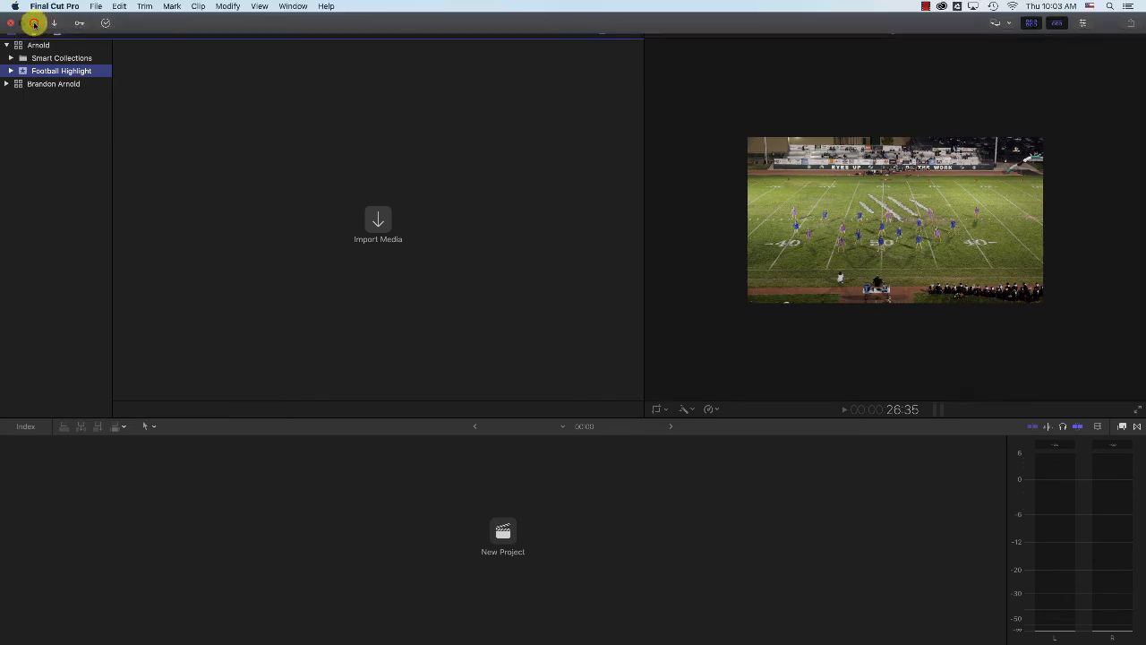
left_click(33, 24)
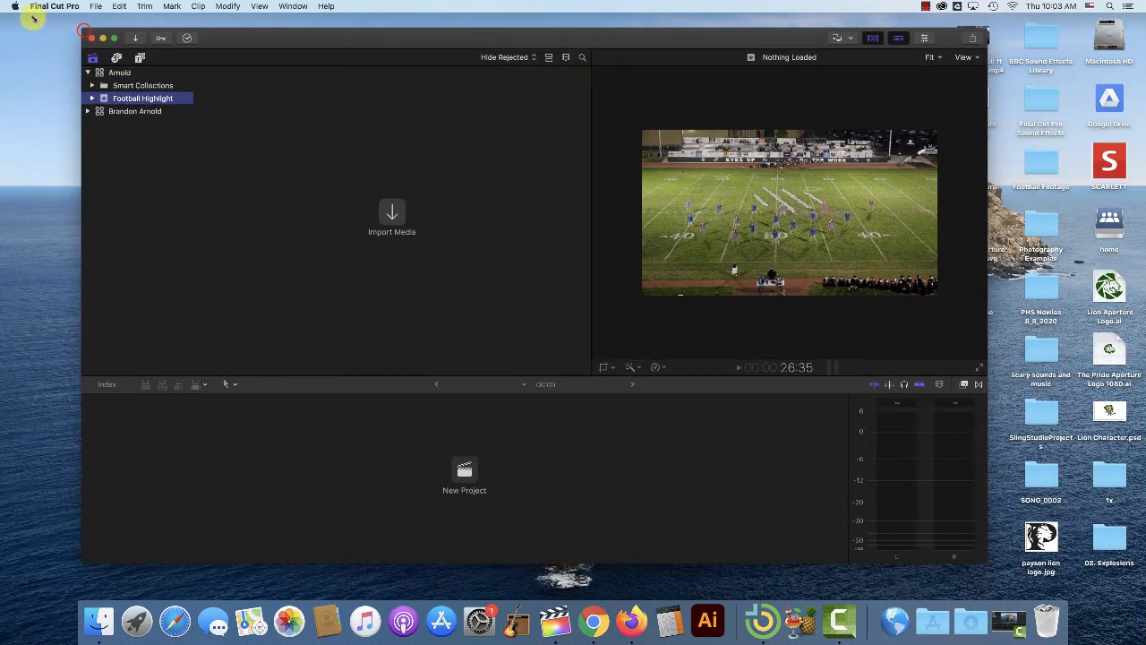
left_click_drag(34, 18, 2, 15)
left_click_drag(987, 558, 1136, 609)
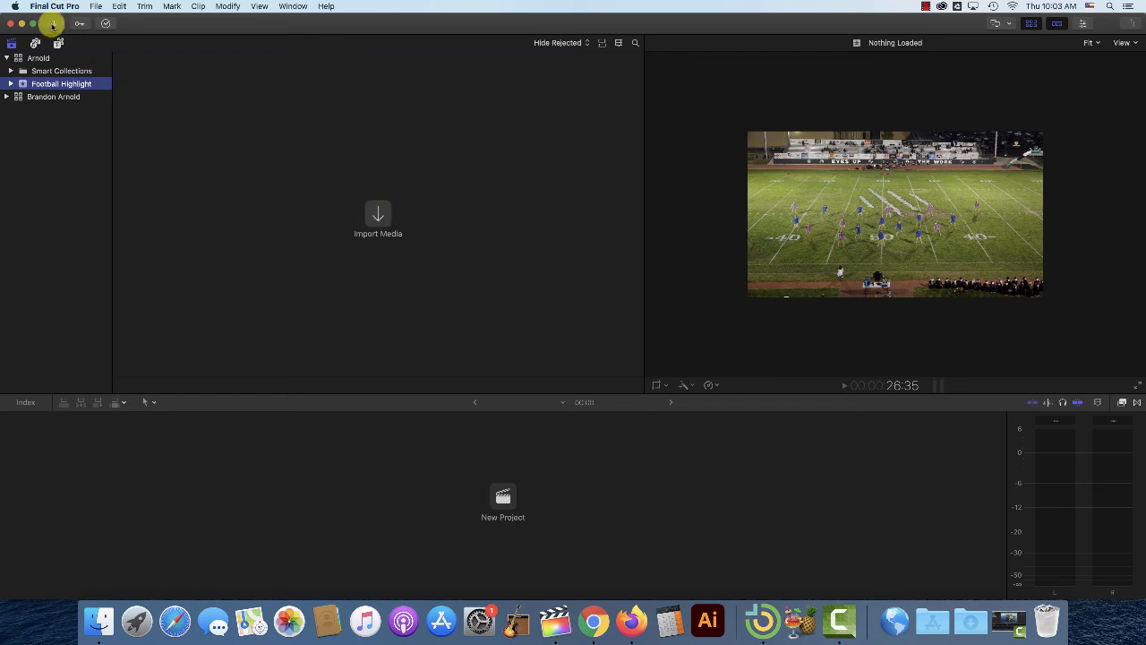
Start a media import and select the Football Footage folder on the Desktop as the source.
left_click(381, 216)
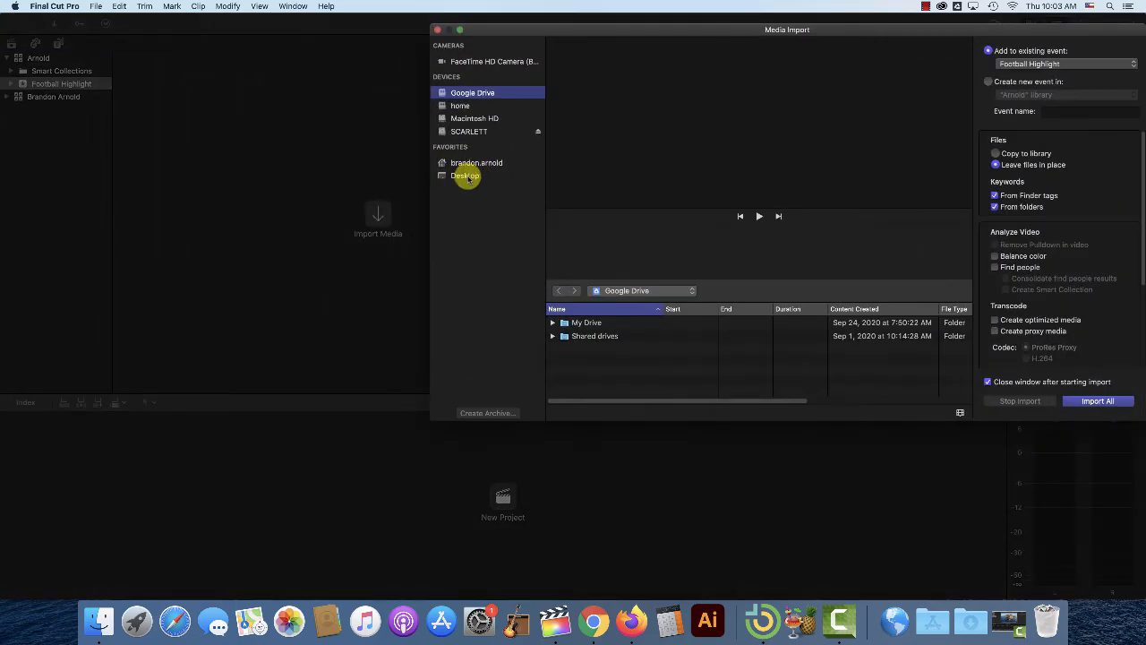
left_click(466, 177)
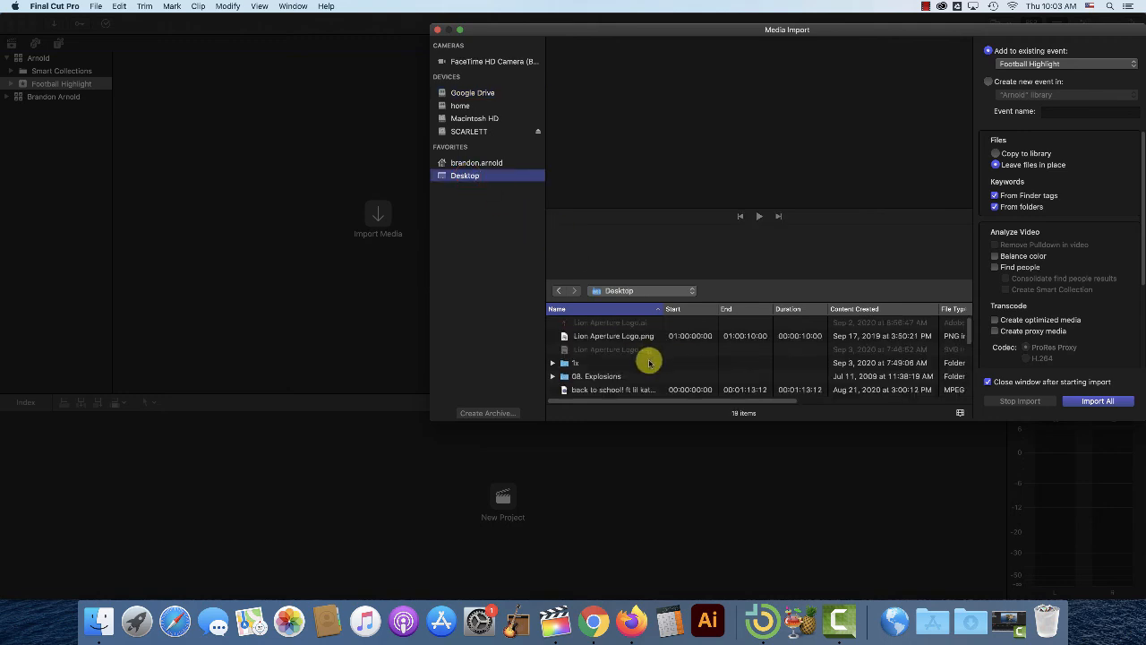
scroll(624, 358, "down", 5)
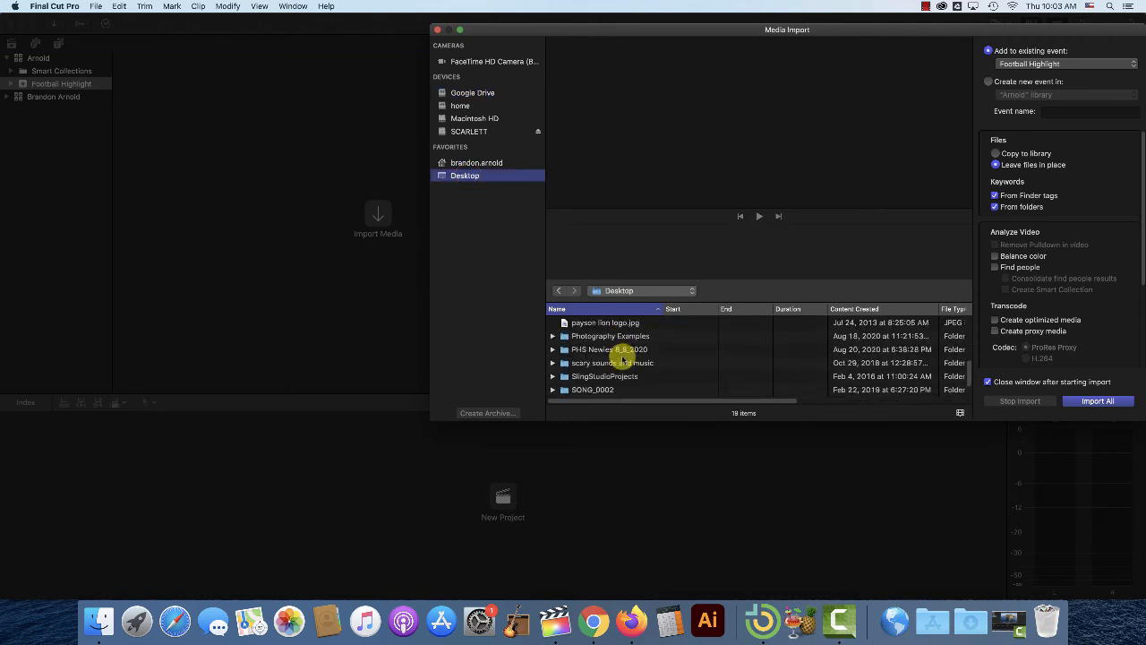
scroll(610, 356, "up", 3)
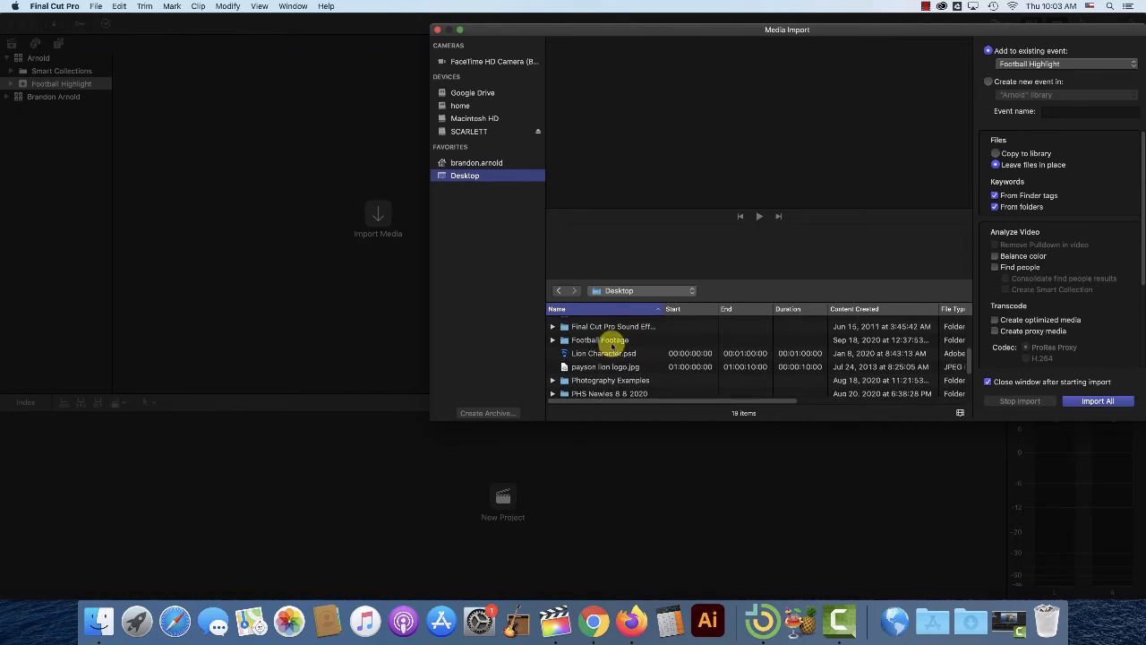
left_click(602, 340)
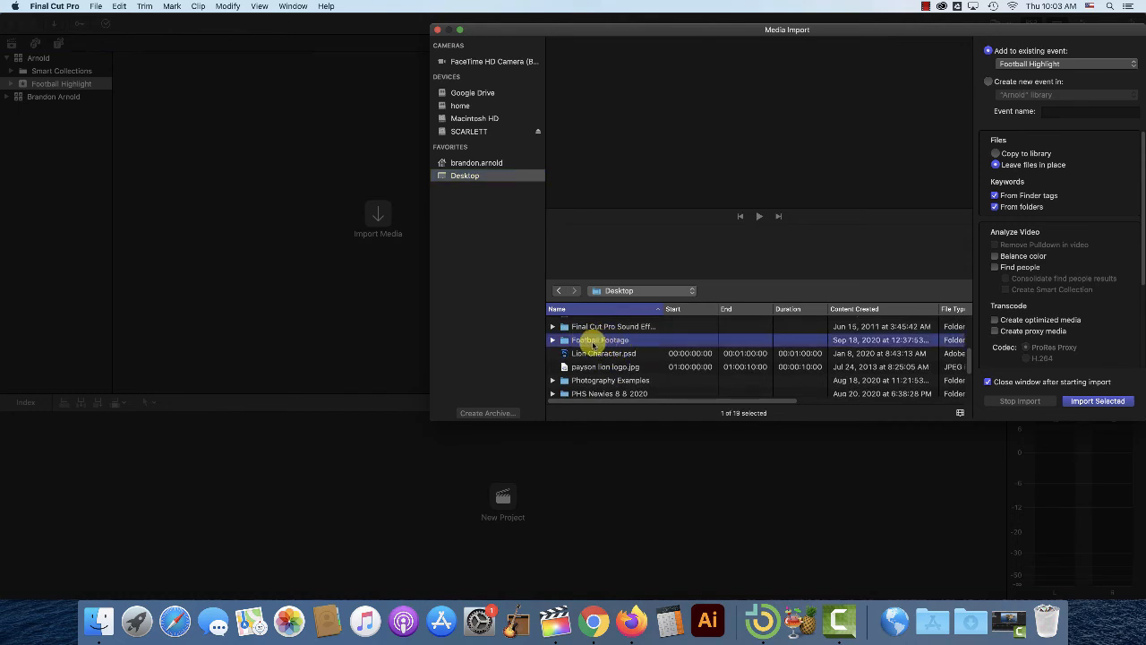
double_click(565, 340)
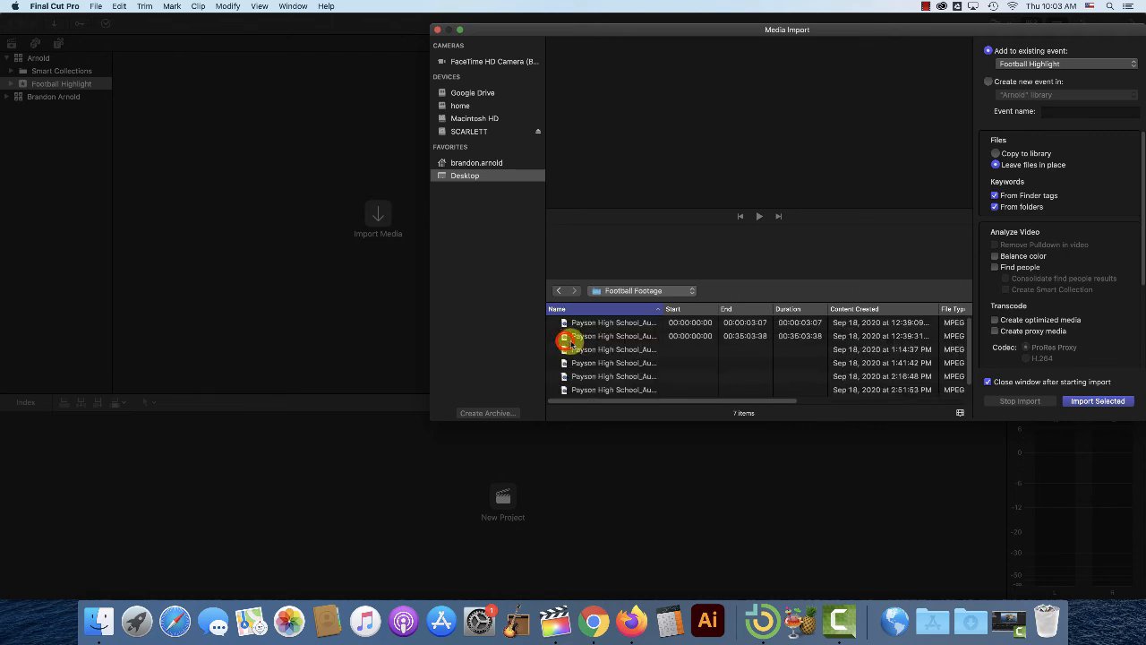
left_click(559, 290)
scroll(591, 371, "down", 3)
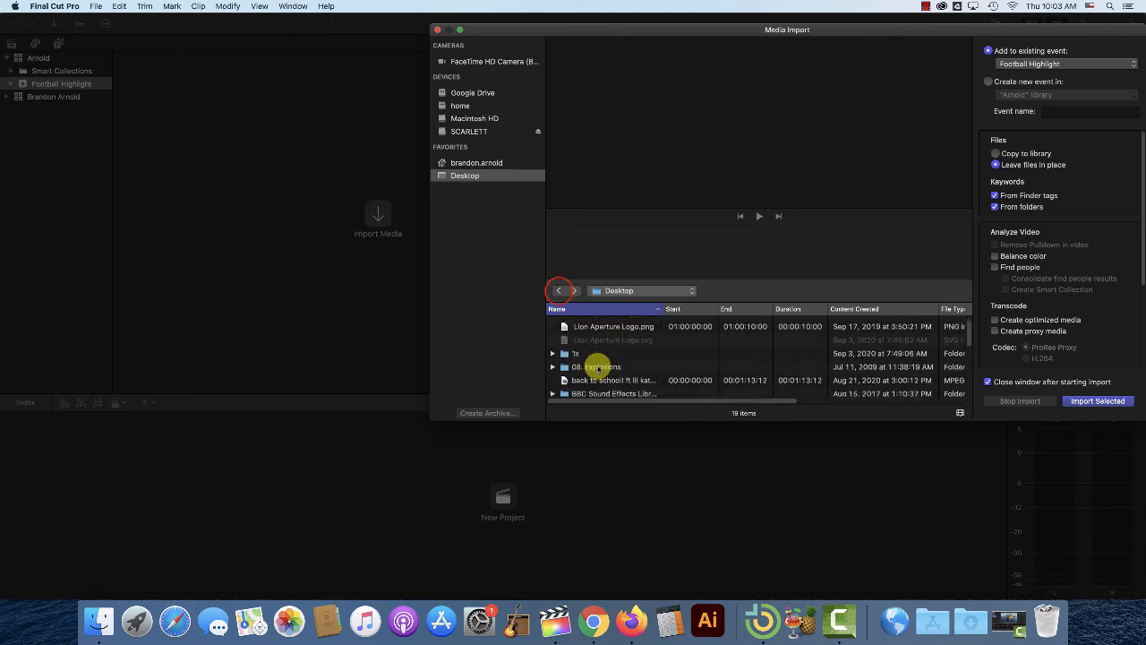
left_click(597, 356)
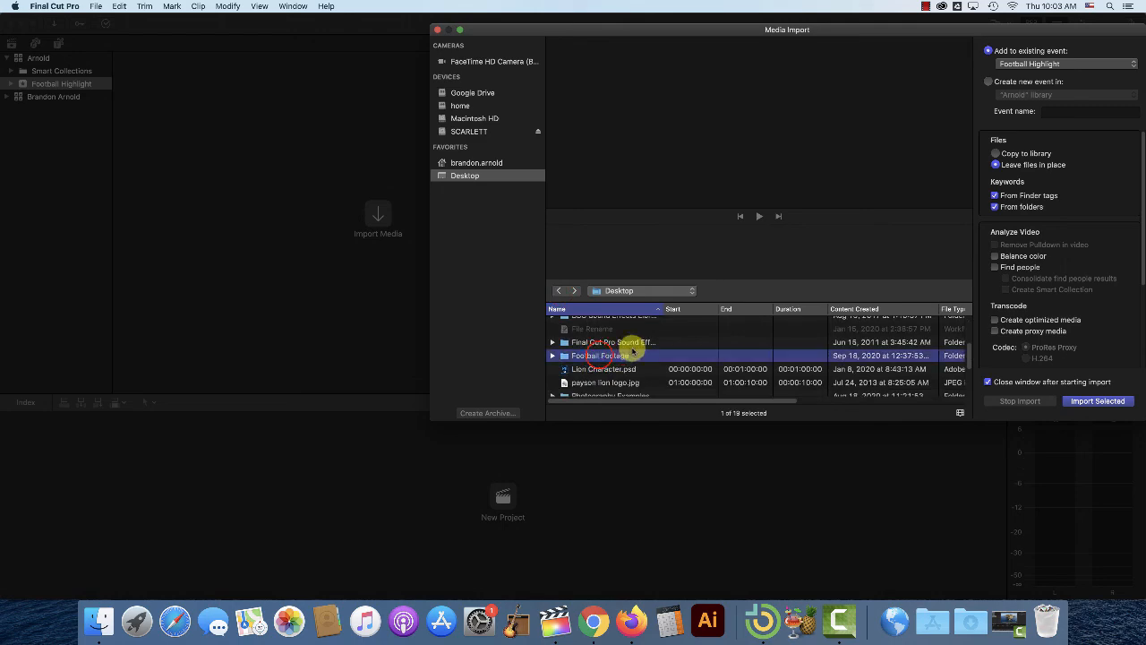
Import the selected folder into the Football Highlight event, leaving the files in place.
left_click_drag(981, 30, 712, 35)
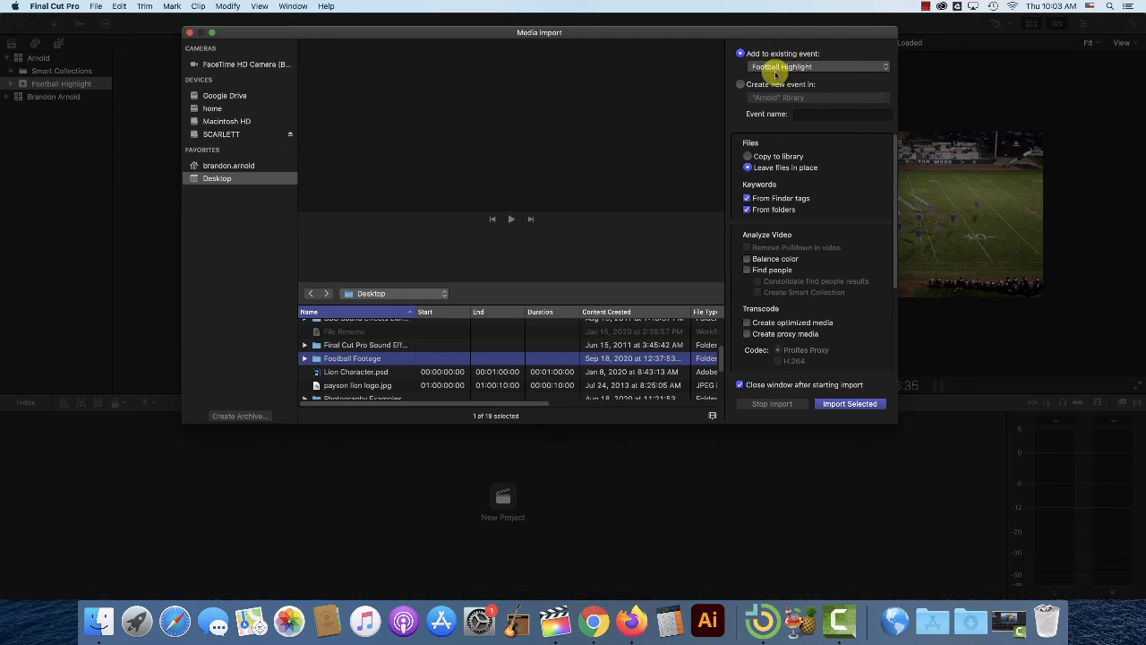
left_click(751, 156)
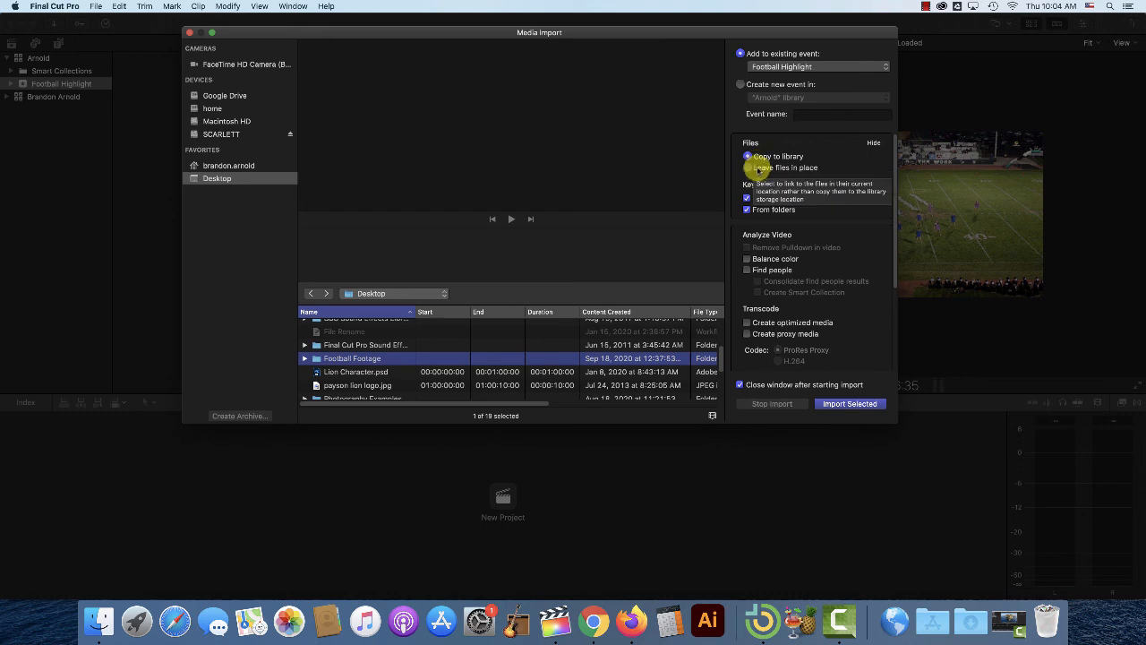
left_click(752, 168)
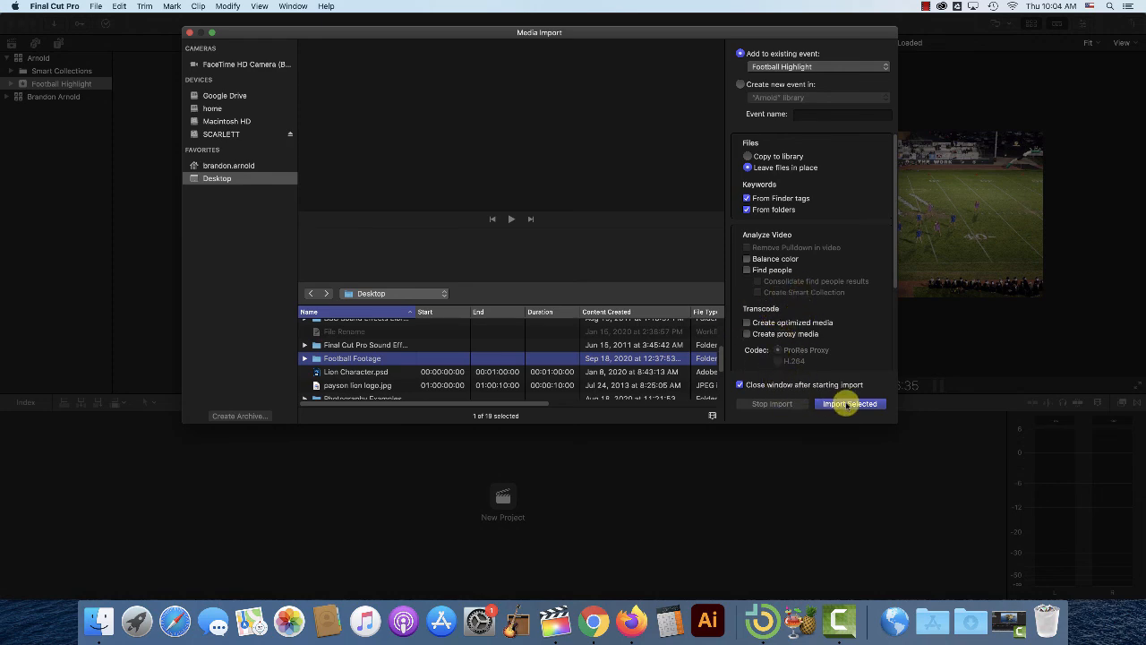
left_click(846, 404)
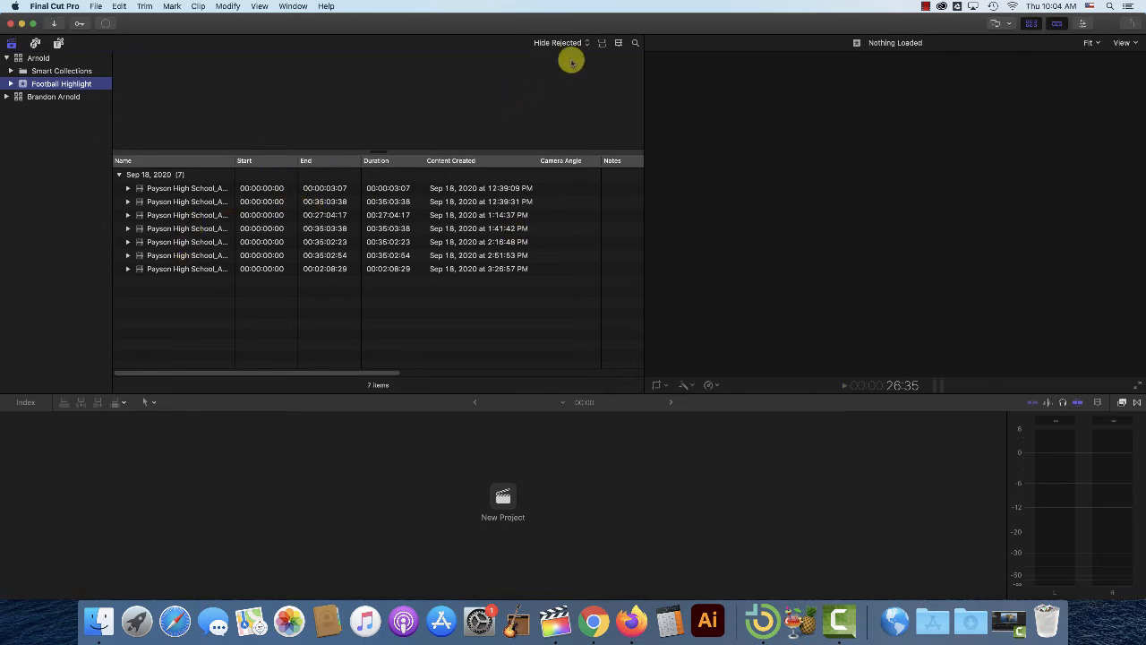
Show the imported clips as filmstrips and look through the football footage.
left_click(601, 42)
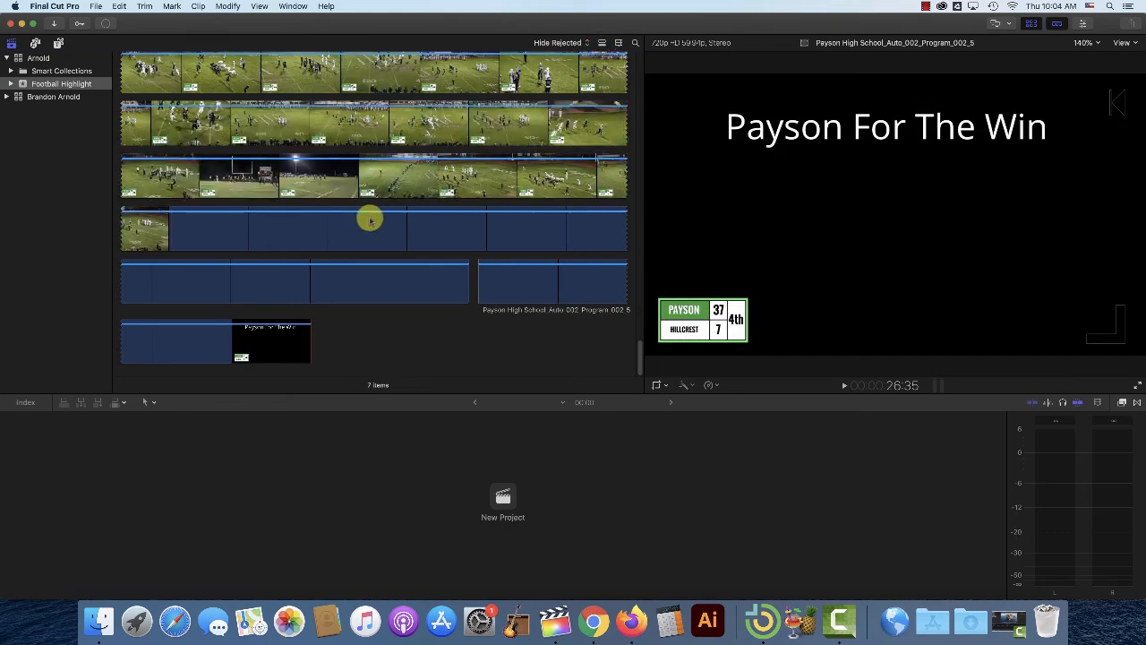
scroll(358, 231, "up", 2)
scroll(358, 231, "up", 5)
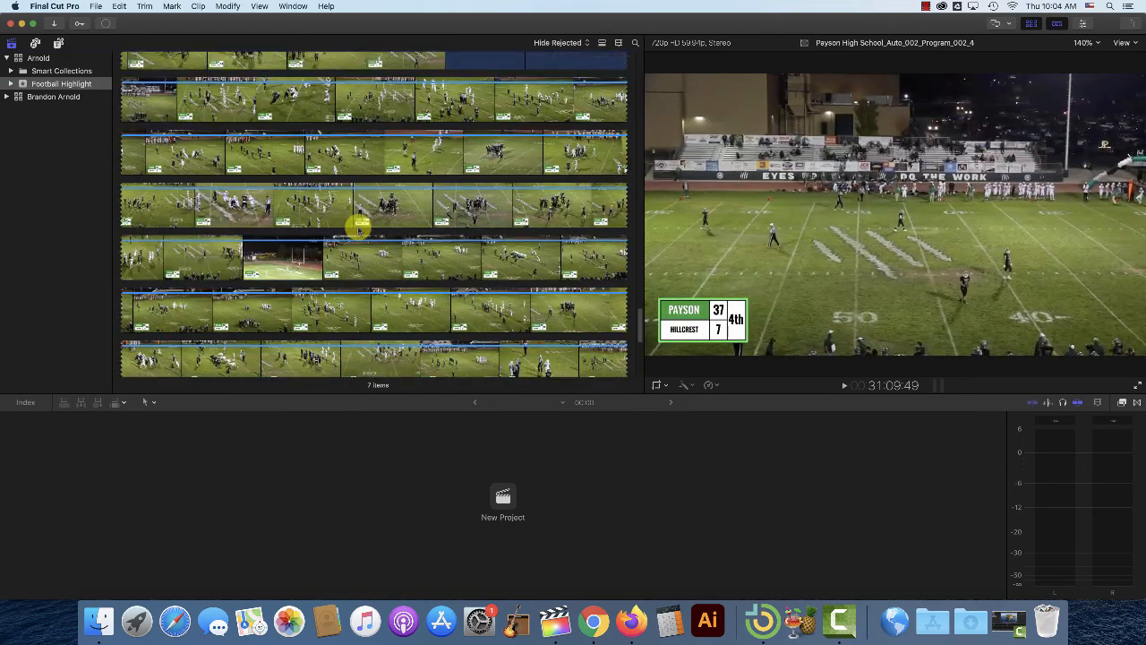
scroll(358, 231, "up", 10)
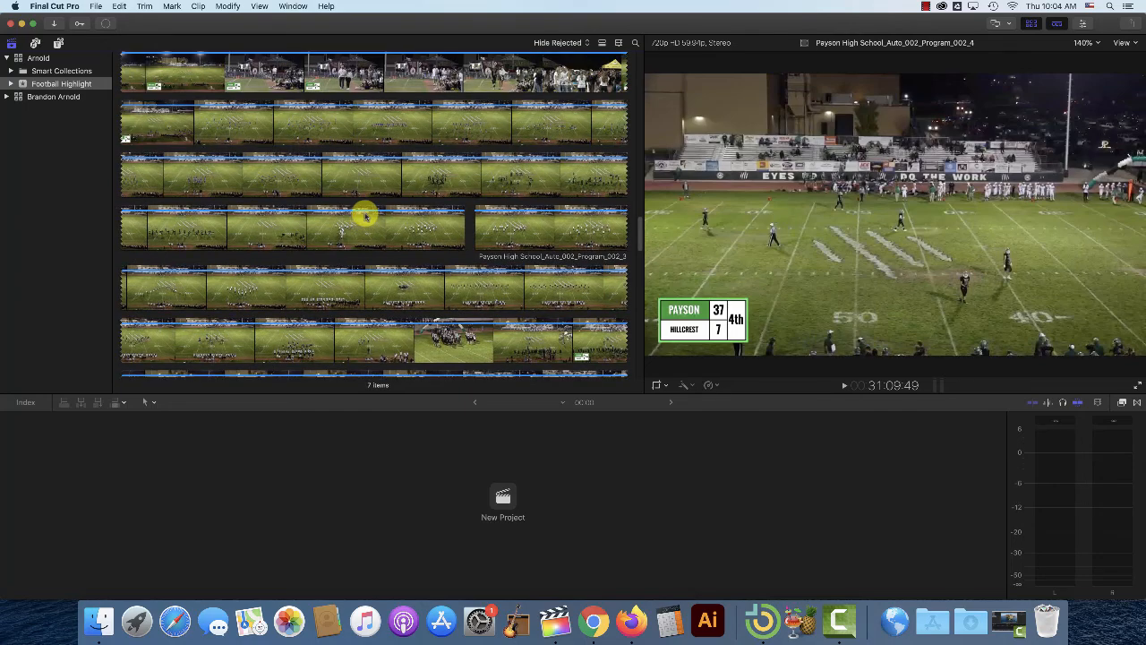
Turn on audio skimming, turn snapping off, and skim through the Payson High School_Auto_002_Program_002_1 clip.
left_click(1049, 402)
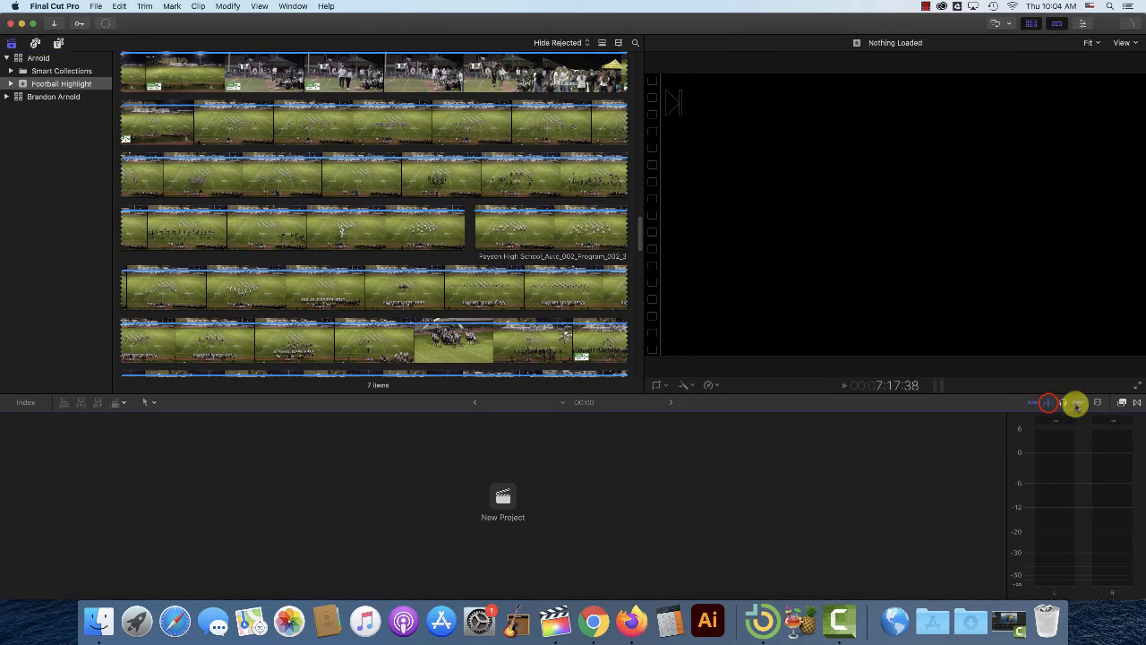
scroll(332, 153, "up", 5)
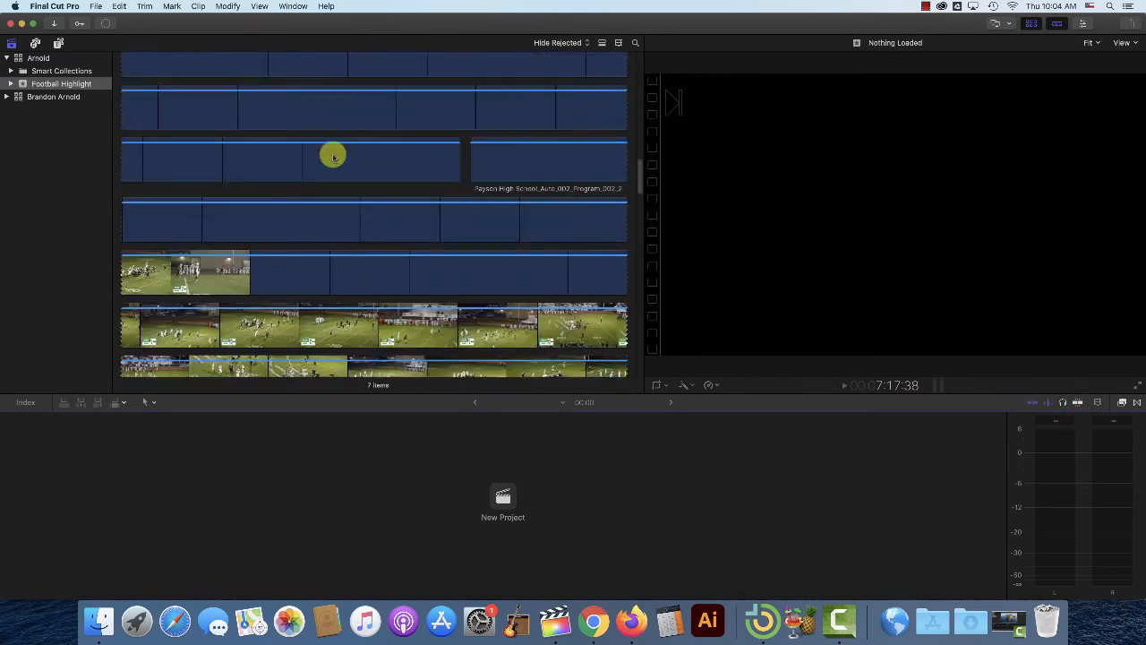
scroll(332, 156, "up", 3)
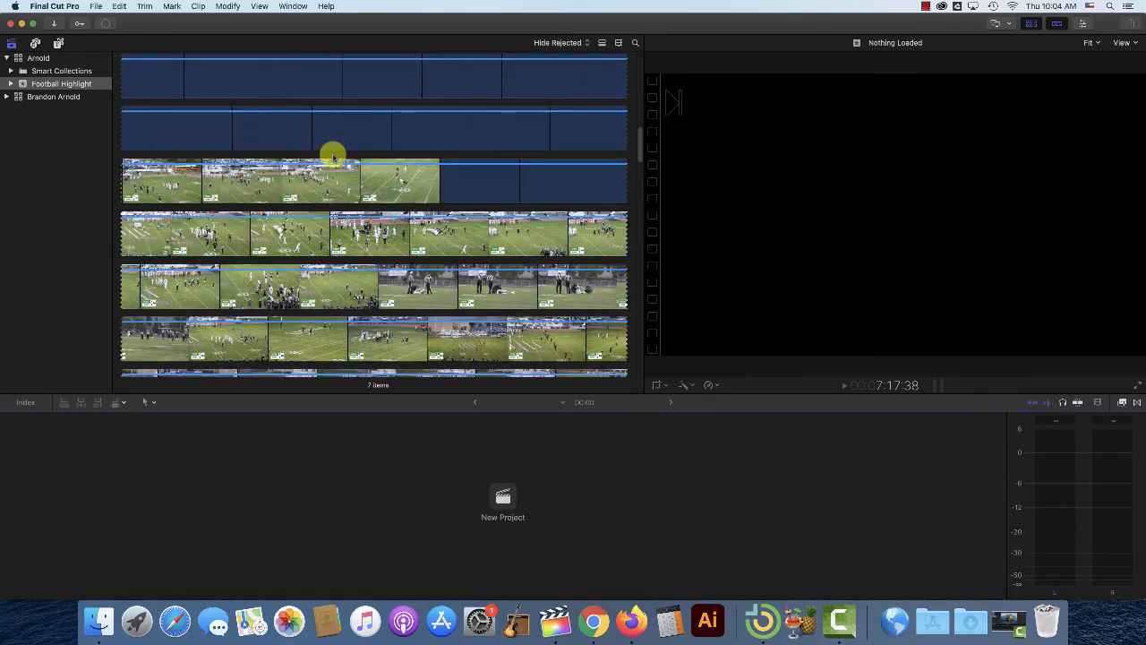
left_click(257, 197)
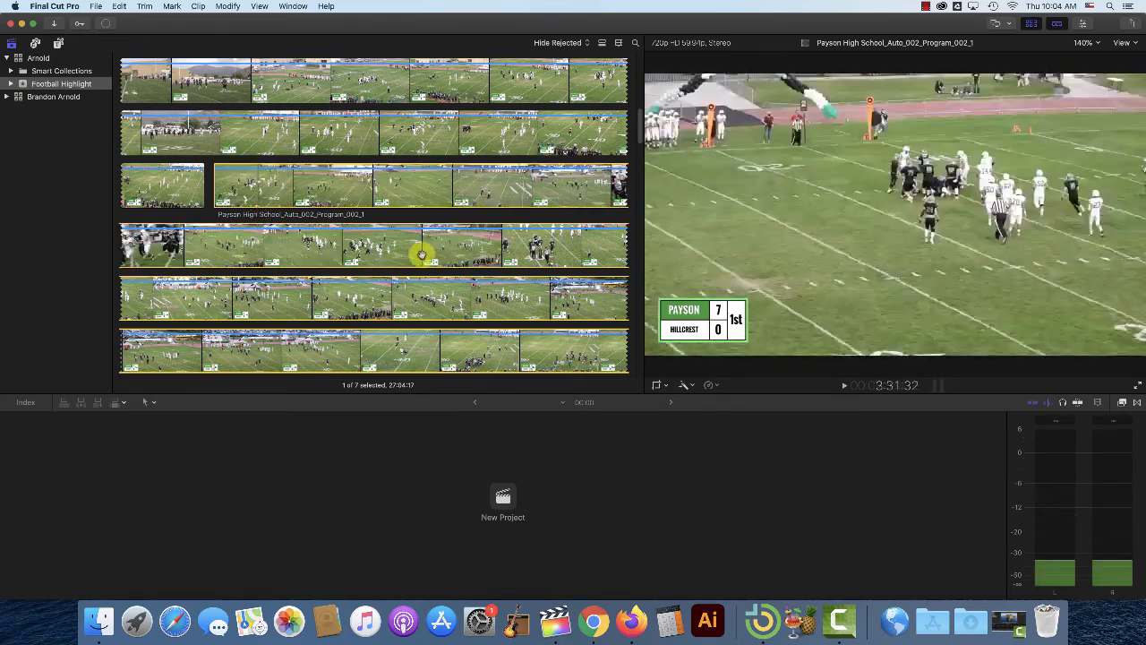
scroll(340, 251, "down", 1)
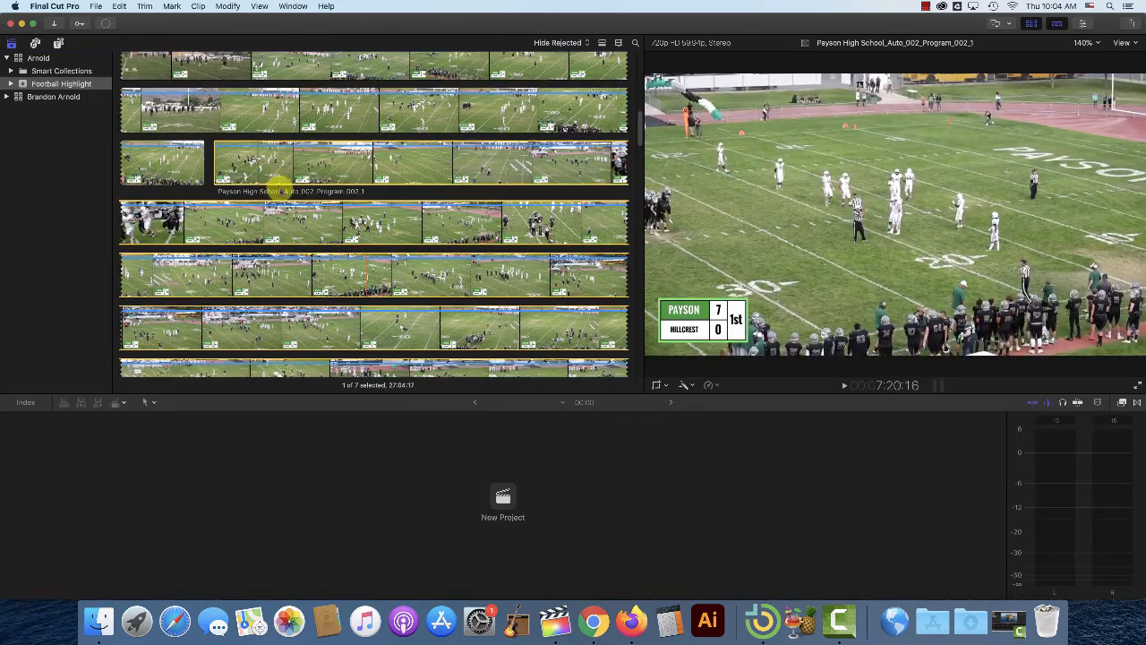
scroll(302, 231, "down", 5)
scroll(300, 230, "down", 4)
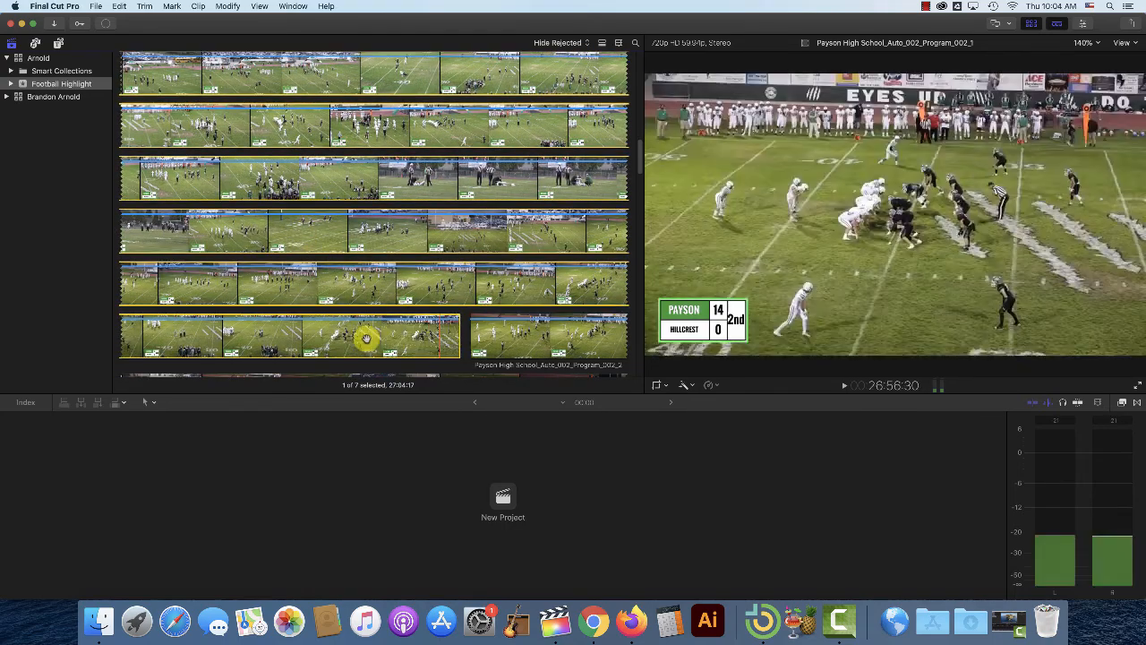
scroll(380, 197, "up", 6)
scroll(381, 197, "up", 5)
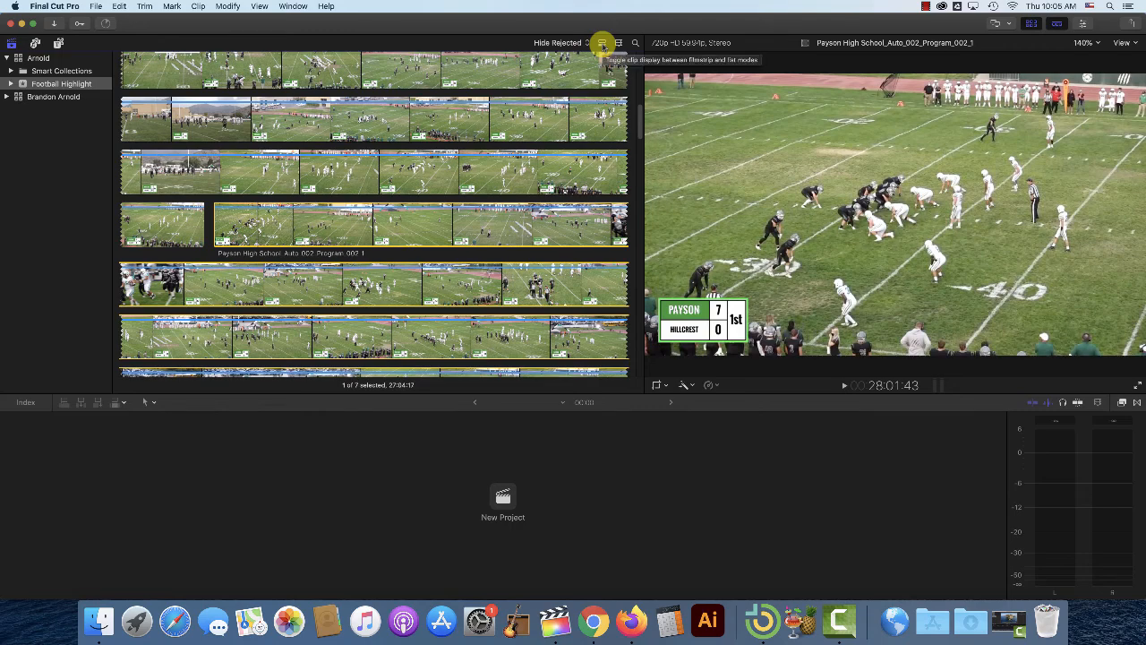
Preview several imported clips one by one in list view and return the browser to filmstrip view.
left_click(602, 43)
left_click(199, 189)
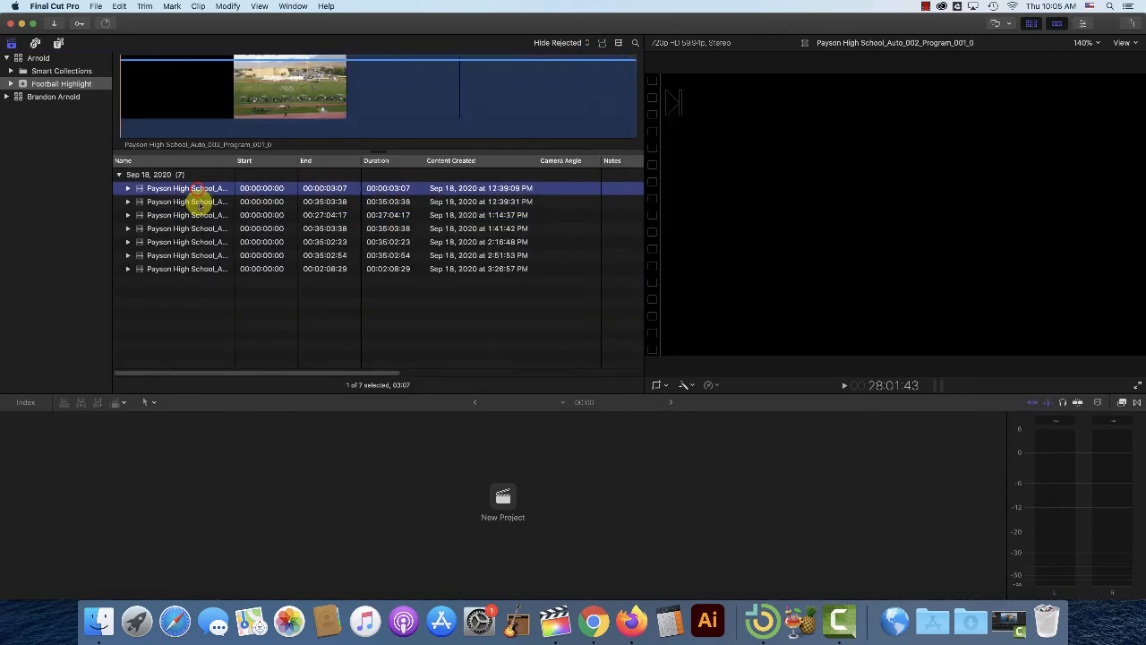
left_click(198, 201)
left_click(196, 215)
left_click(193, 228)
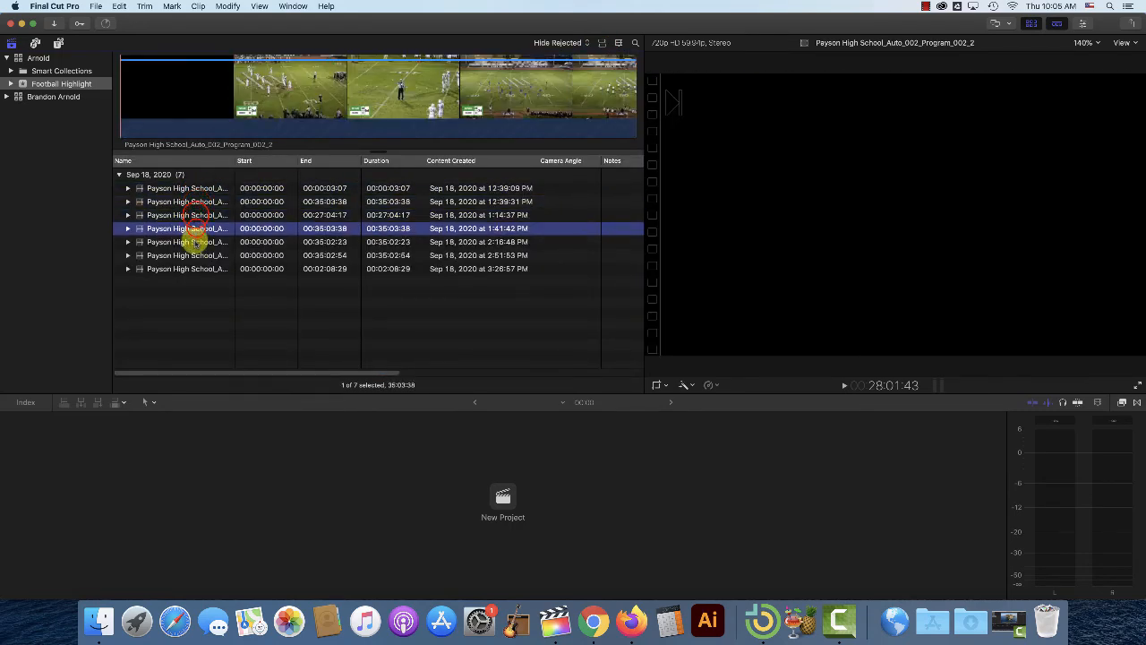
left_click(191, 242)
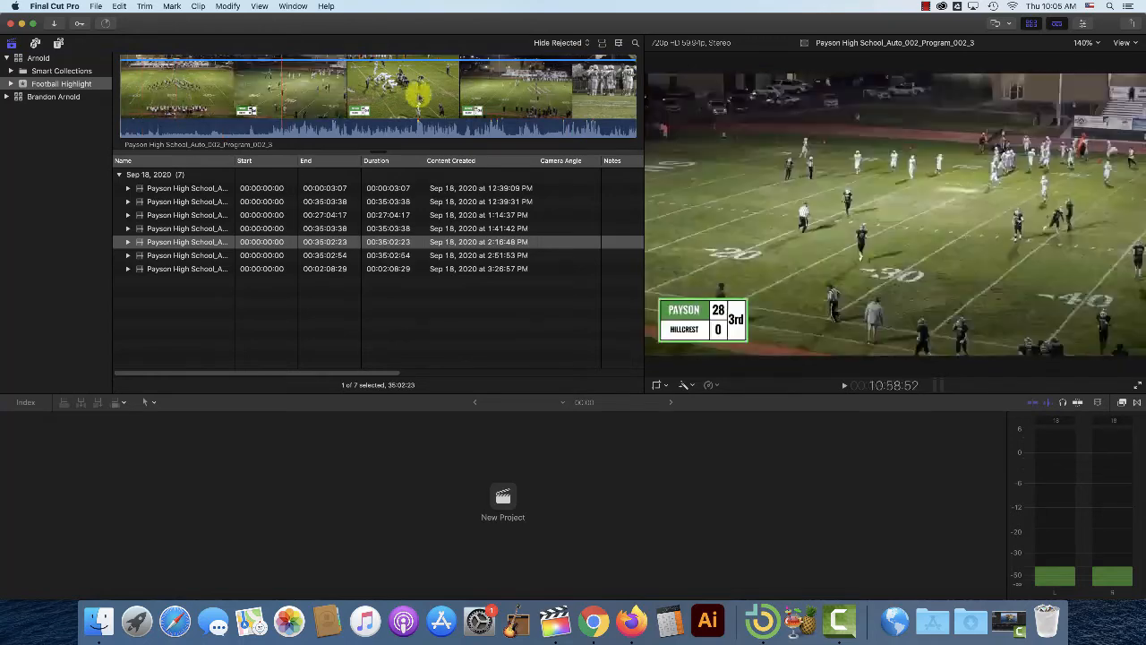
left_click(191, 225)
left_click(191, 189)
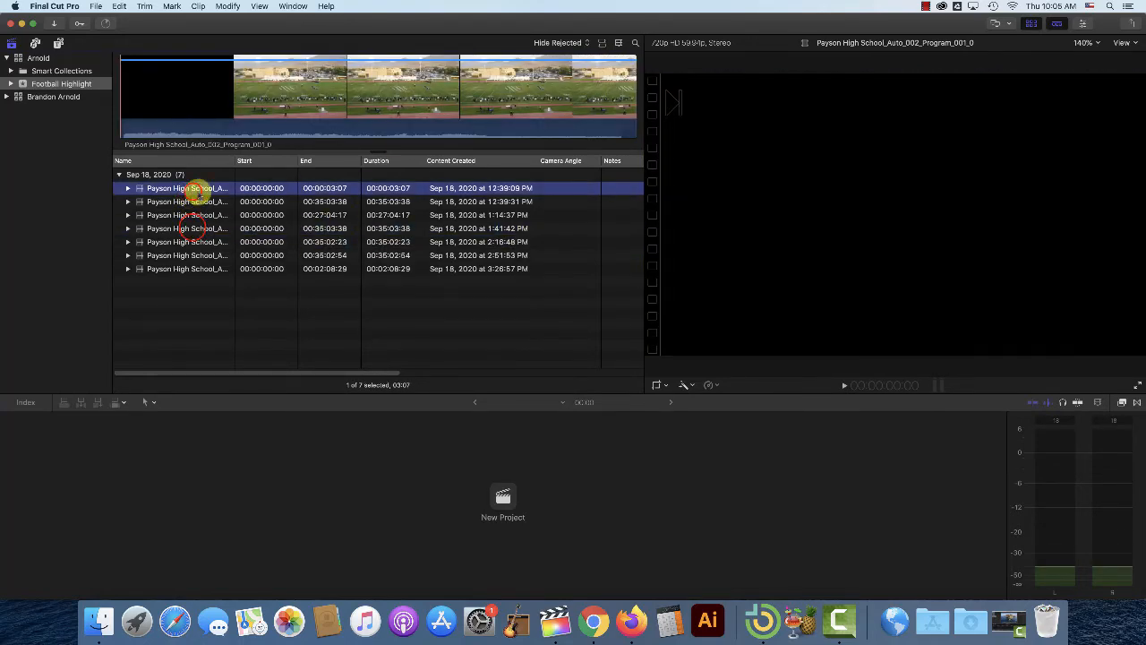
left_click(602, 43)
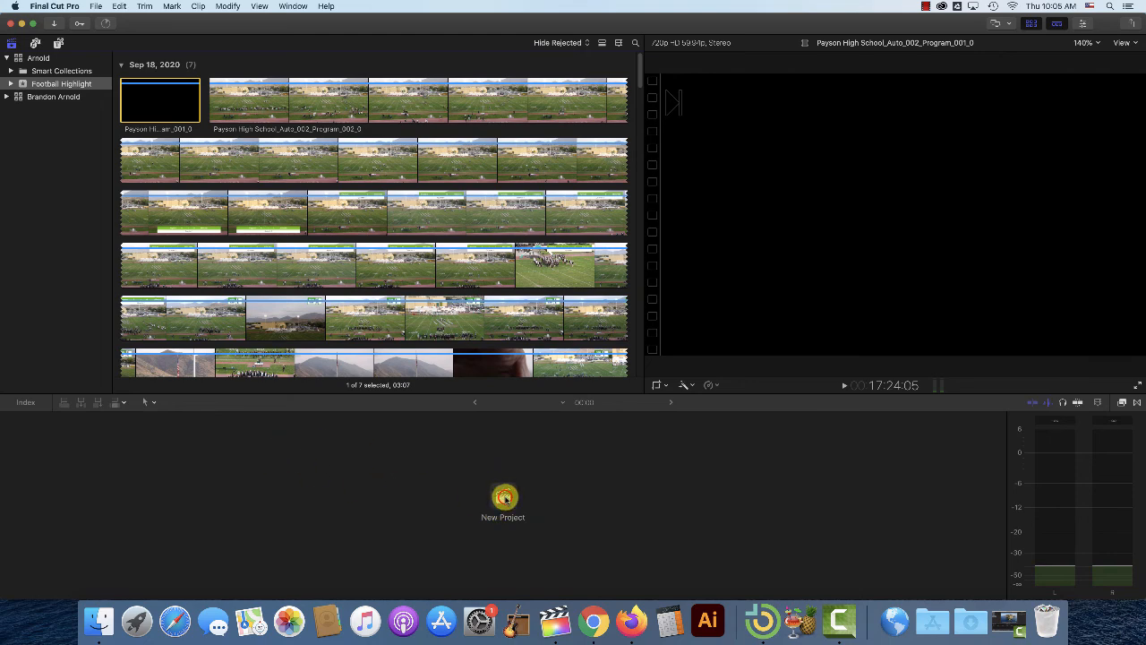
Create a project in the Football Highlight event, named with the athlete's name followed by "Football v1", keeping the automatic settings.
left_click(504, 496)
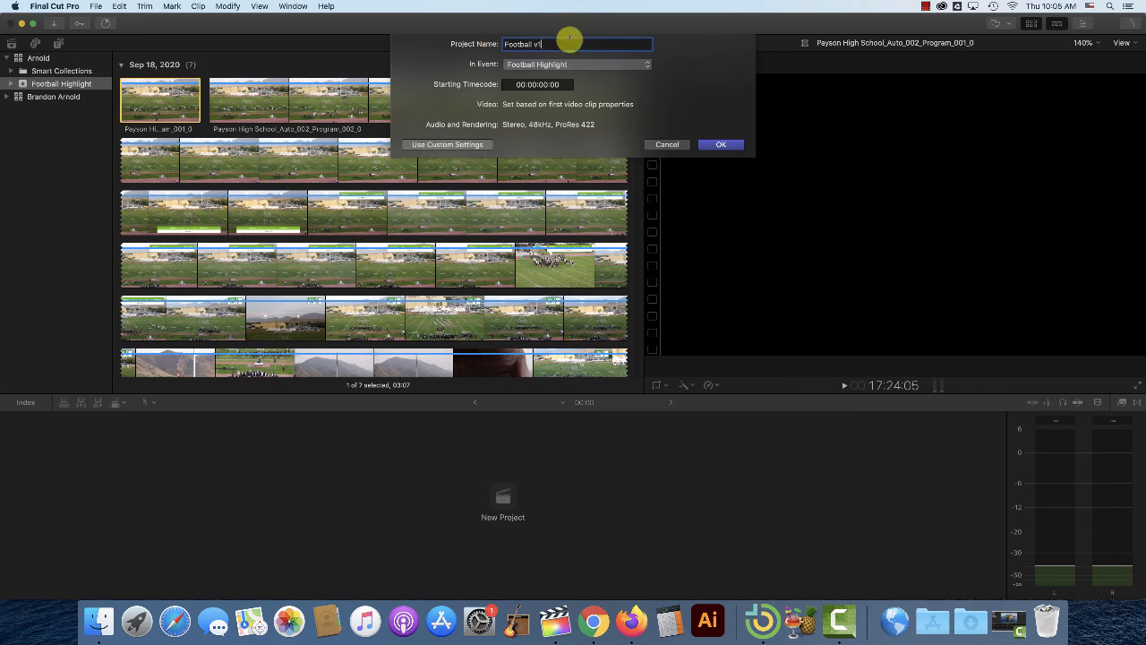
double_click(519, 45)
left_click(534, 44)
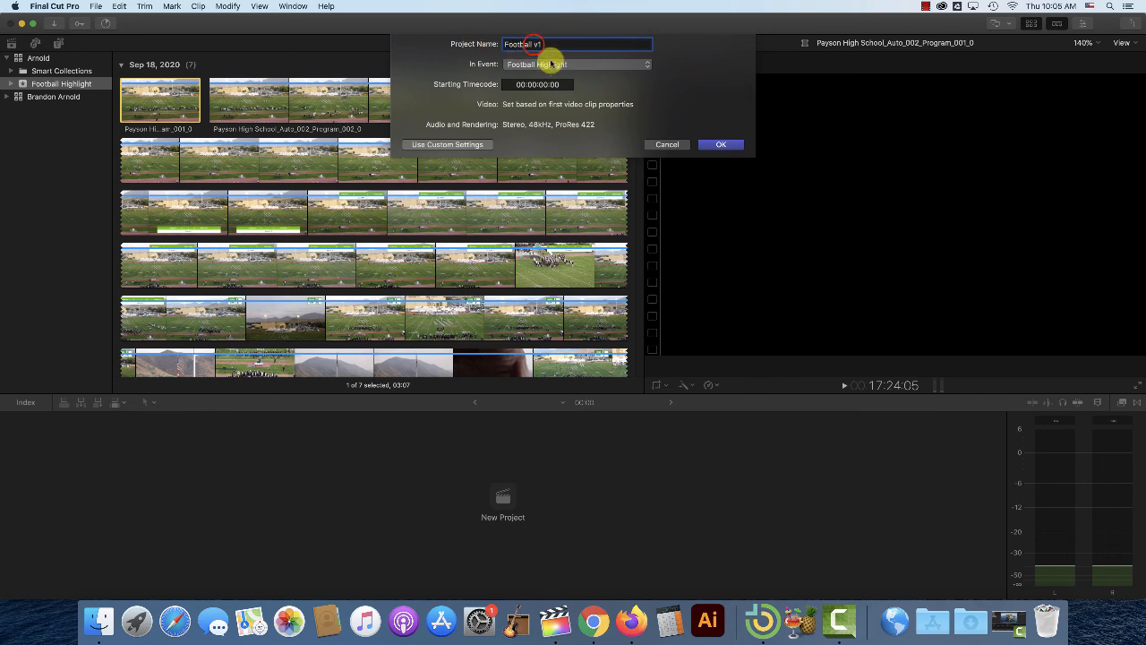
left_click(504, 44)
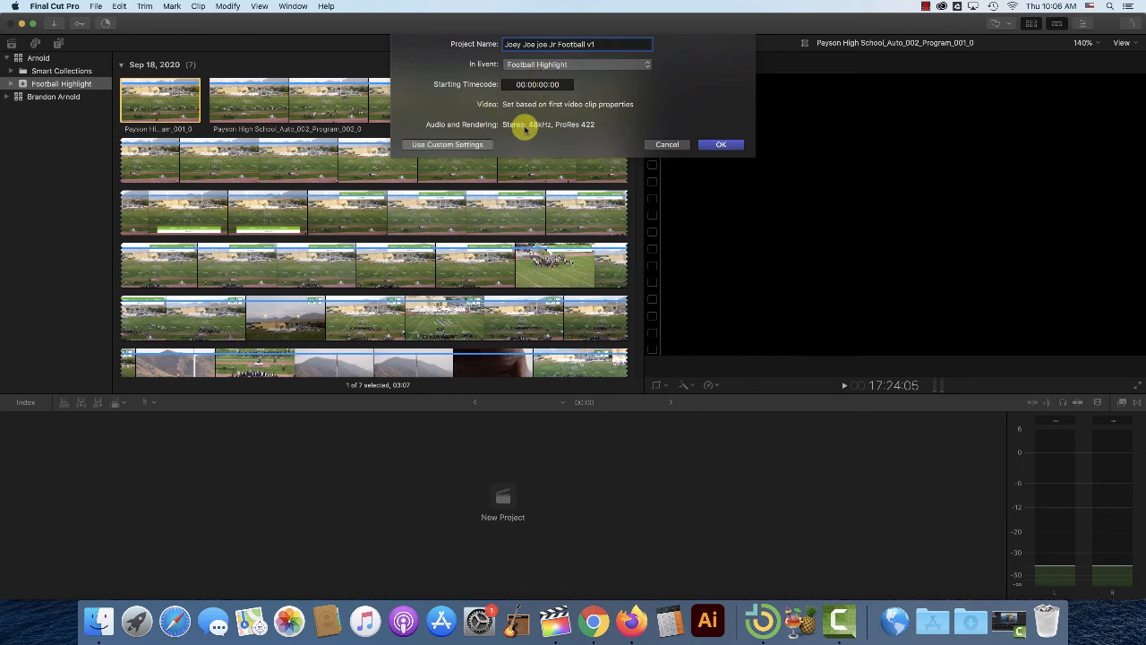
left_click(723, 145)
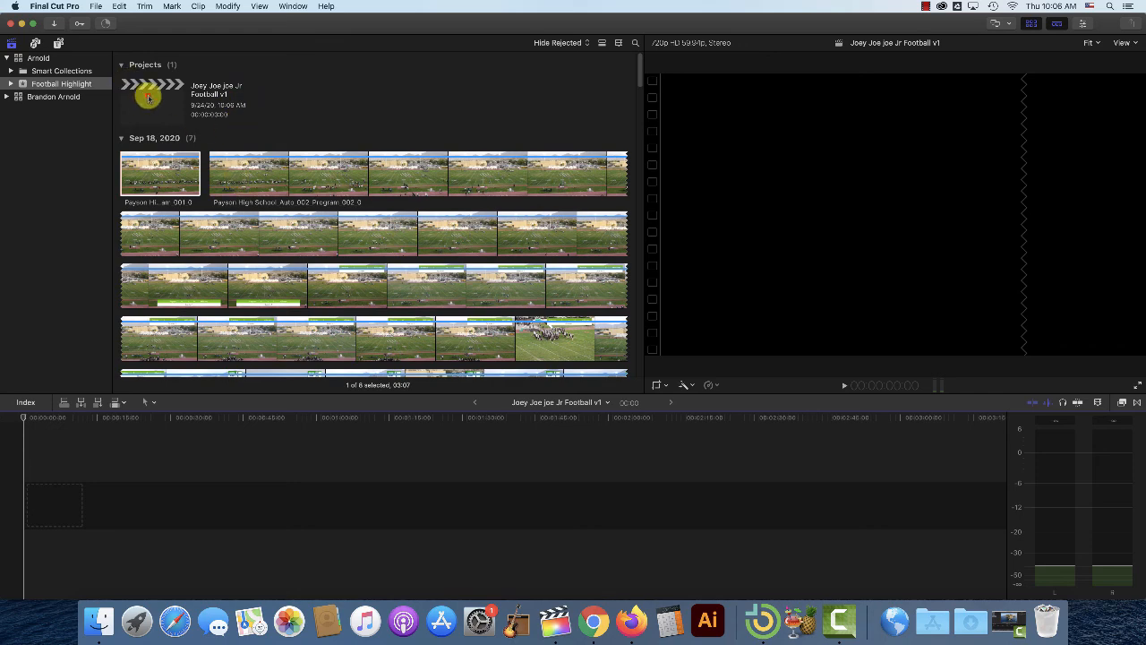
Add the full Payson High School_Auto_002_Program_002_0 clip to the start of the new project's empty timeline.
left_click(148, 98)
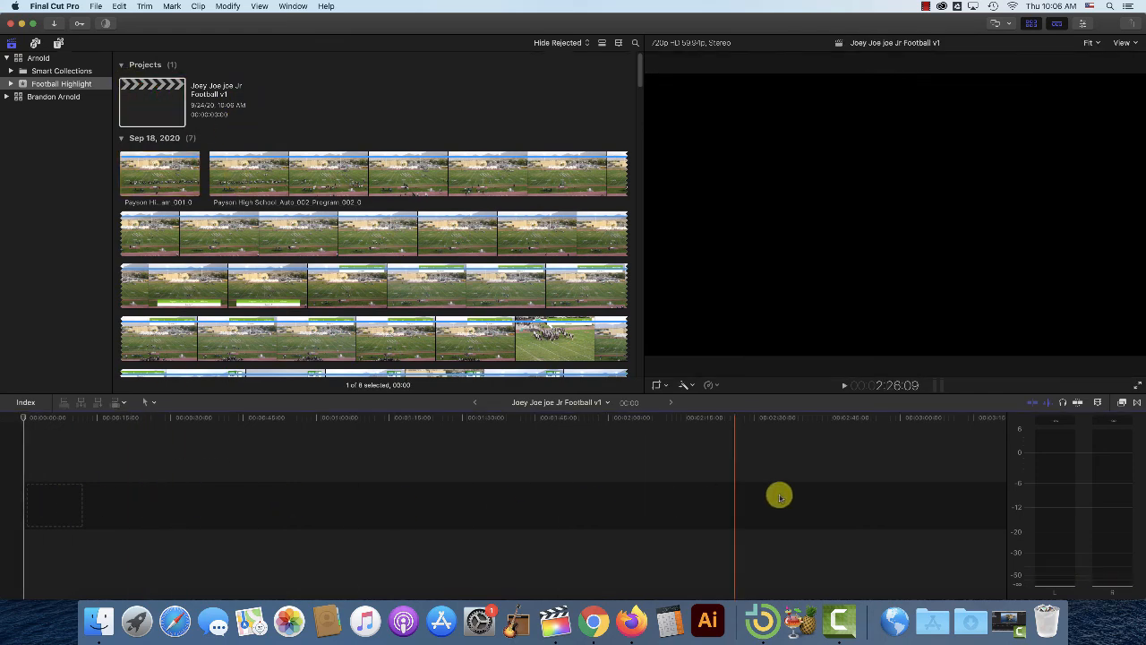
left_click(257, 159)
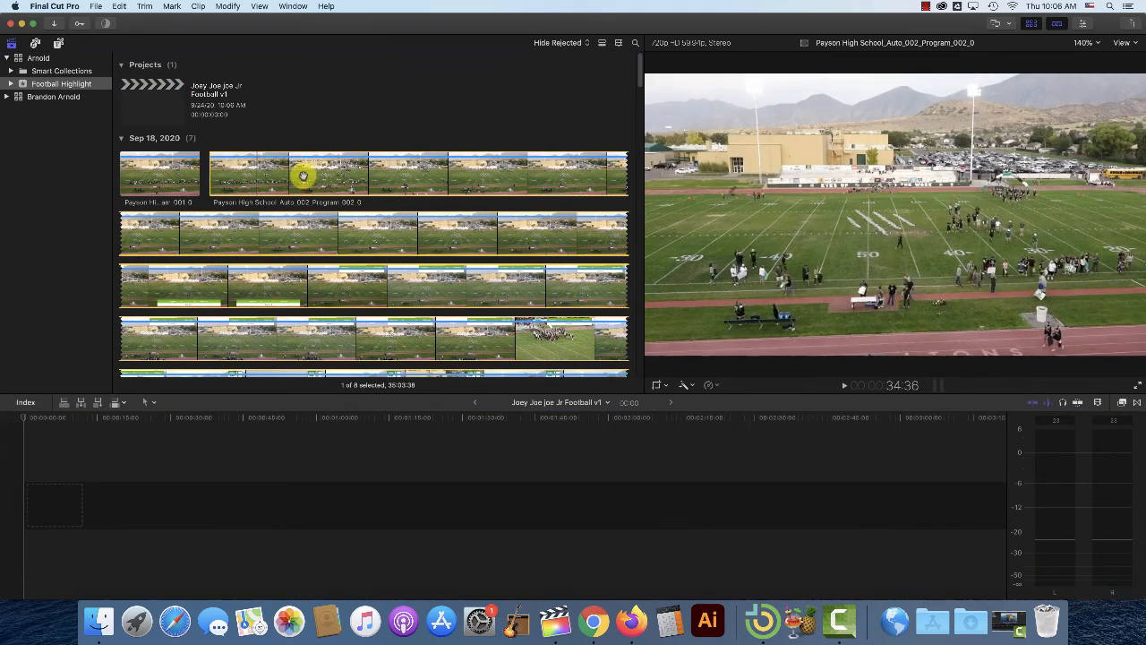
left_click_drag(304, 176, 183, 503)
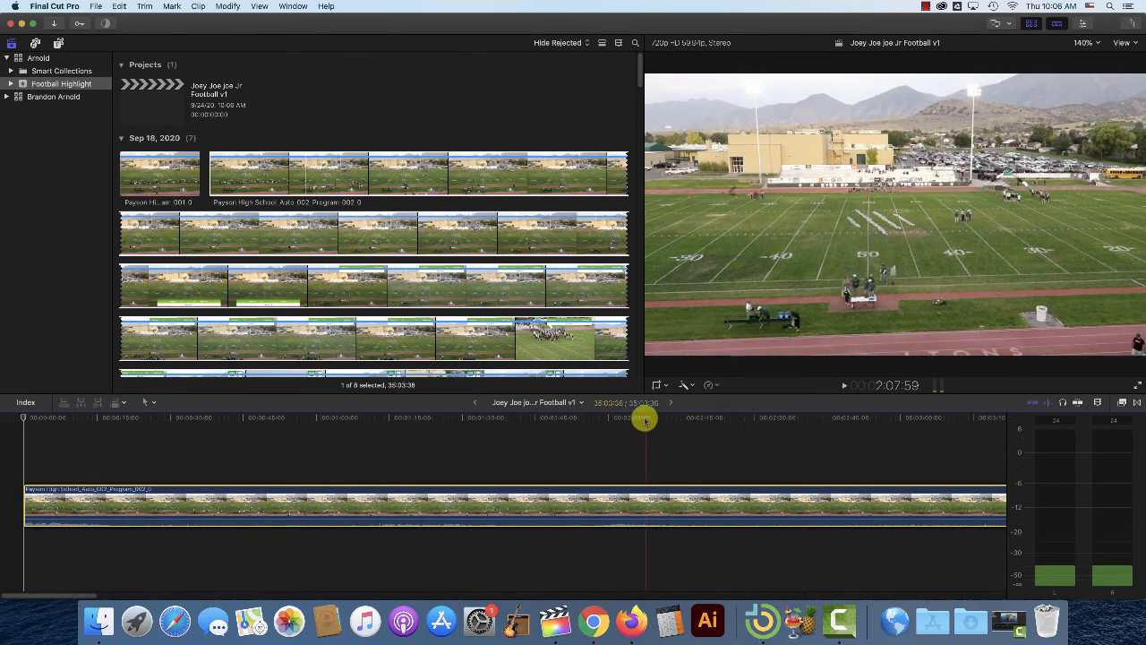
Fit the whole clip in the timeline, find the opening kickoff around 19:04, and play through it.
left_click(577, 420)
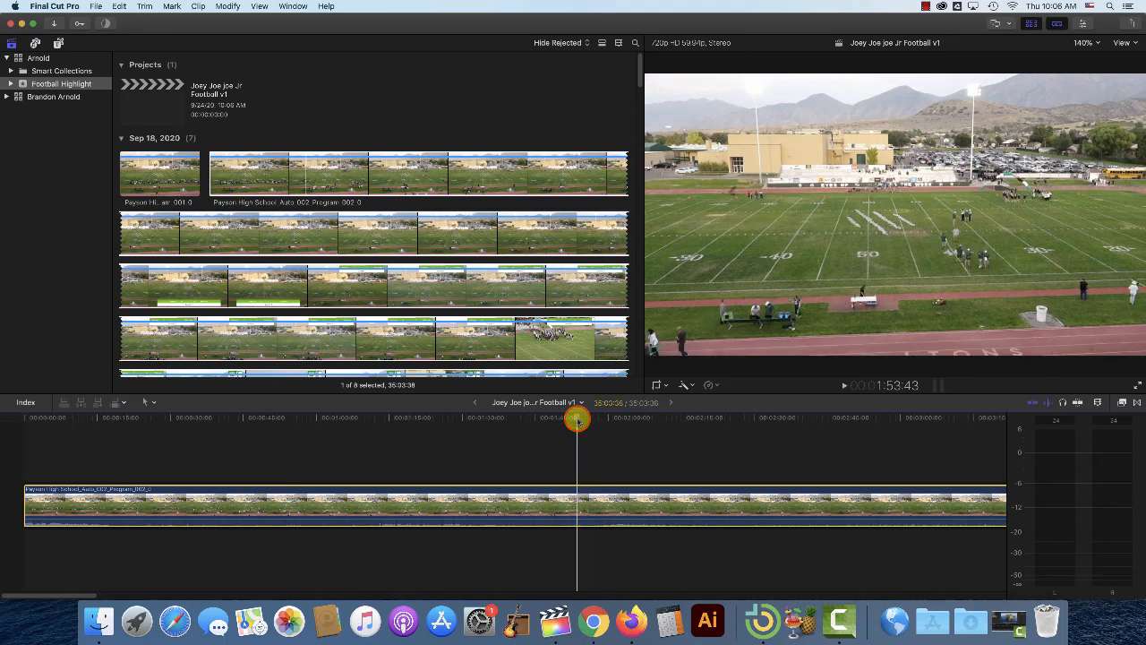
key("super+minus")
key("super+minus")
key("super+minus")
key("super+minus")
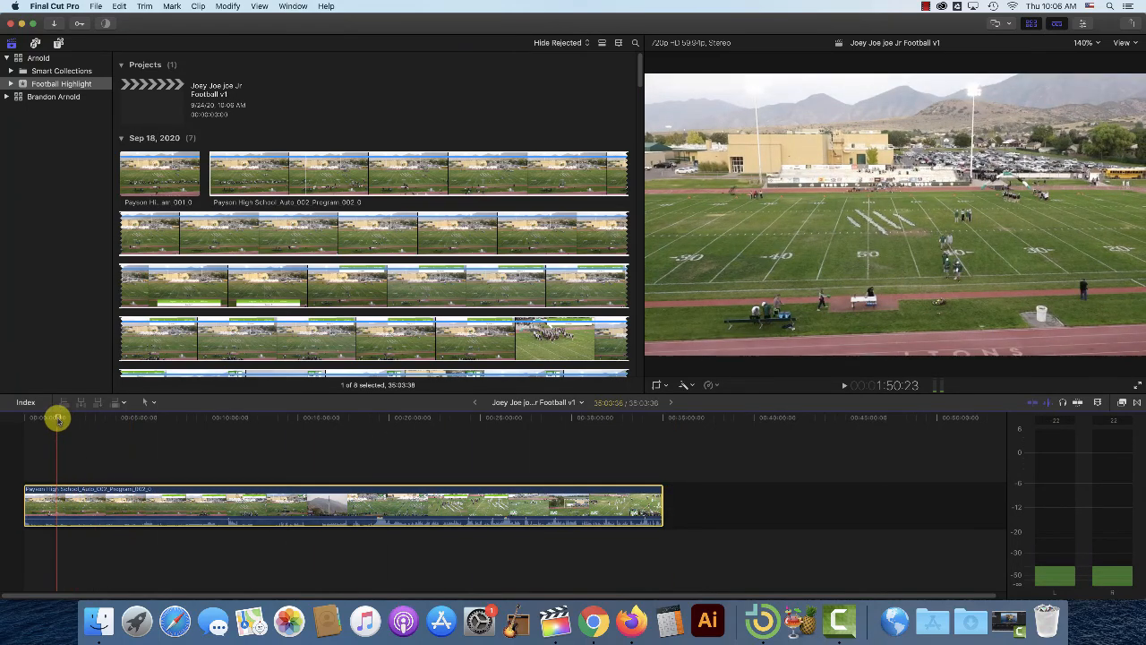
left_click_drag(58, 418, 126, 419)
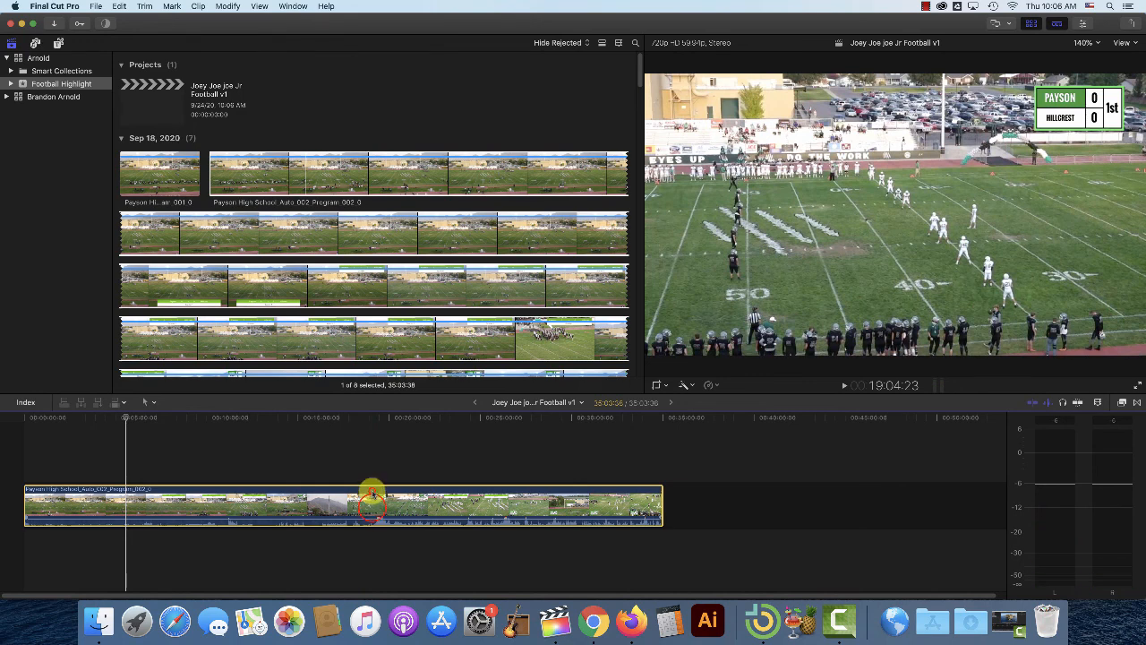
left_click(371, 491)
key("space")
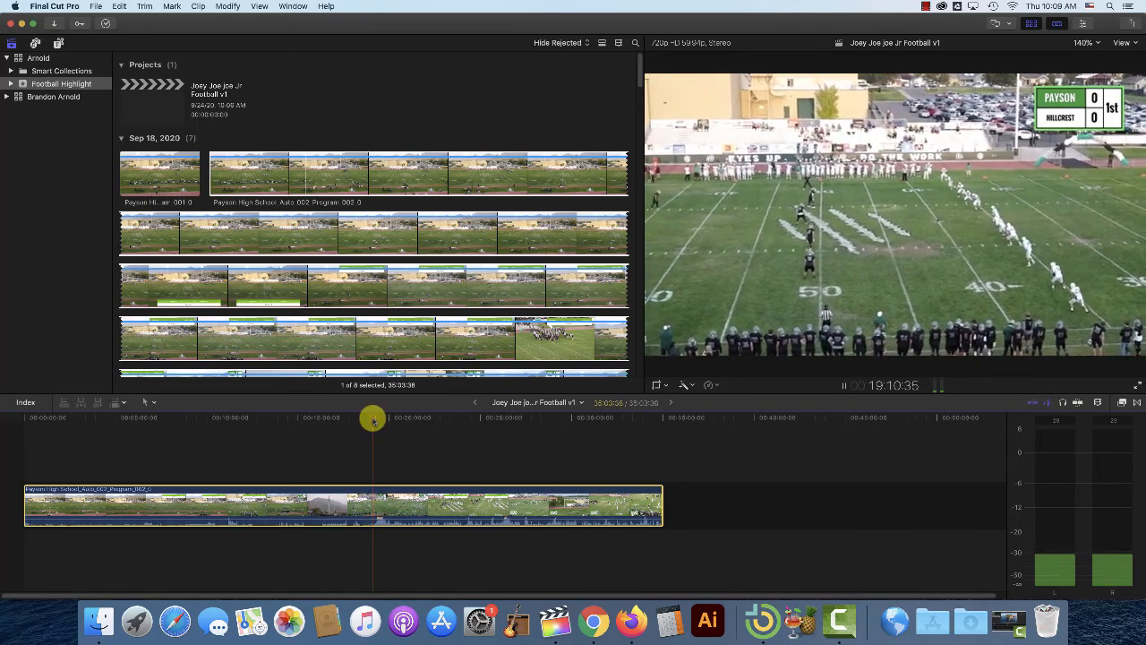
key("space")
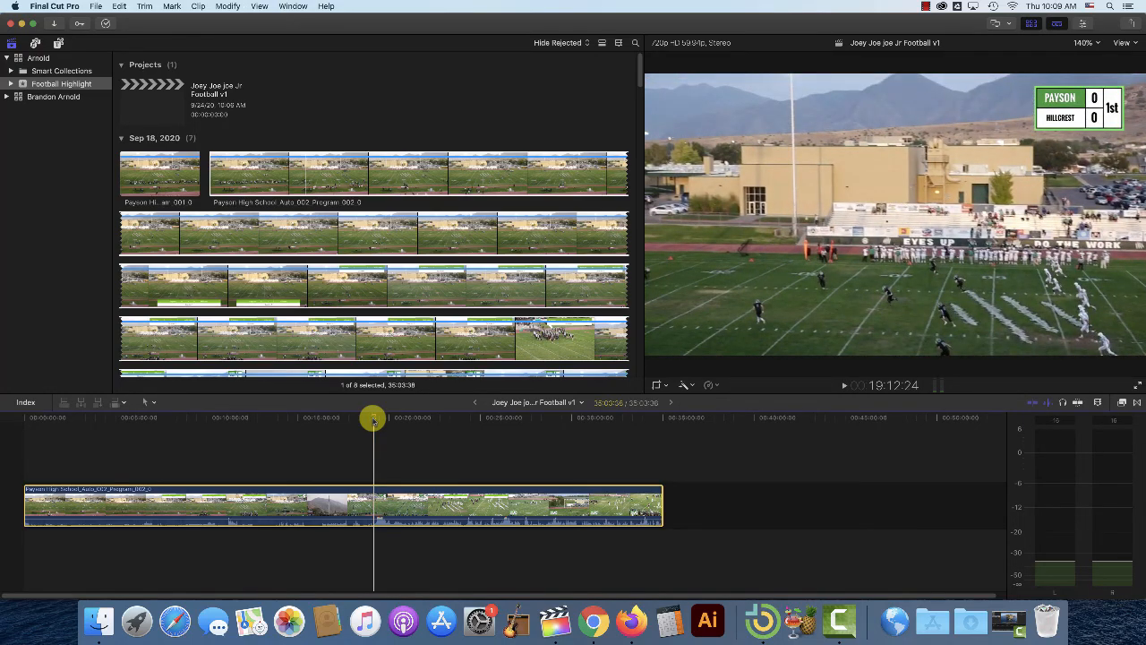
Replay the opening kickoff and park the playhead just before the kick, at 19:10:12.
left_click_drag(374, 419, 371, 419)
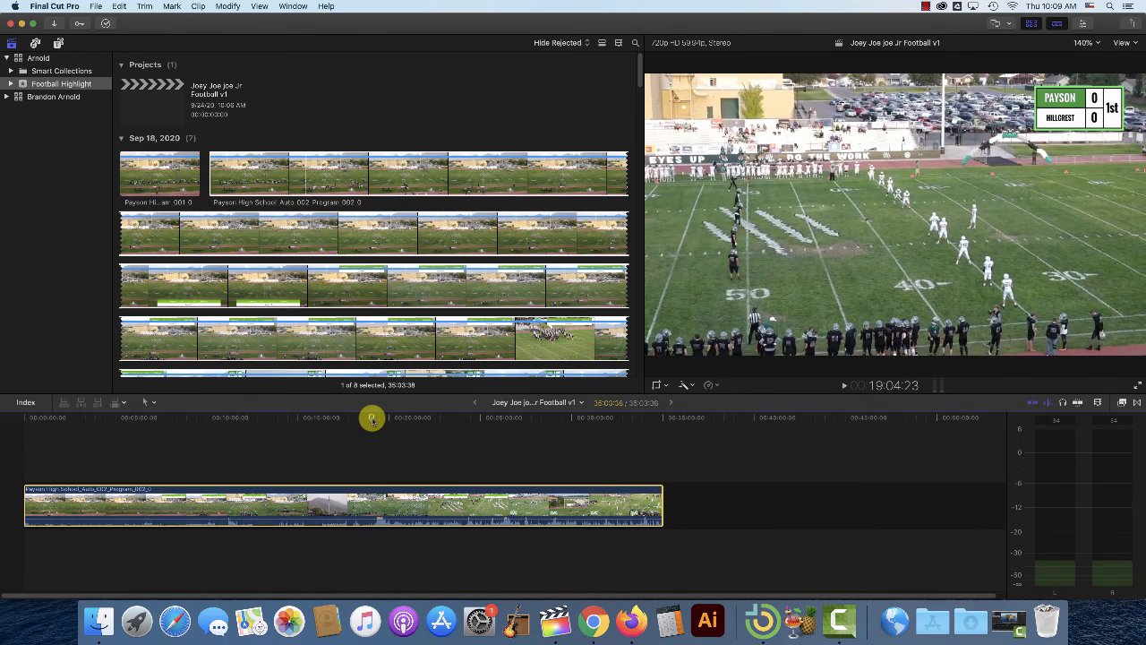
key("space")
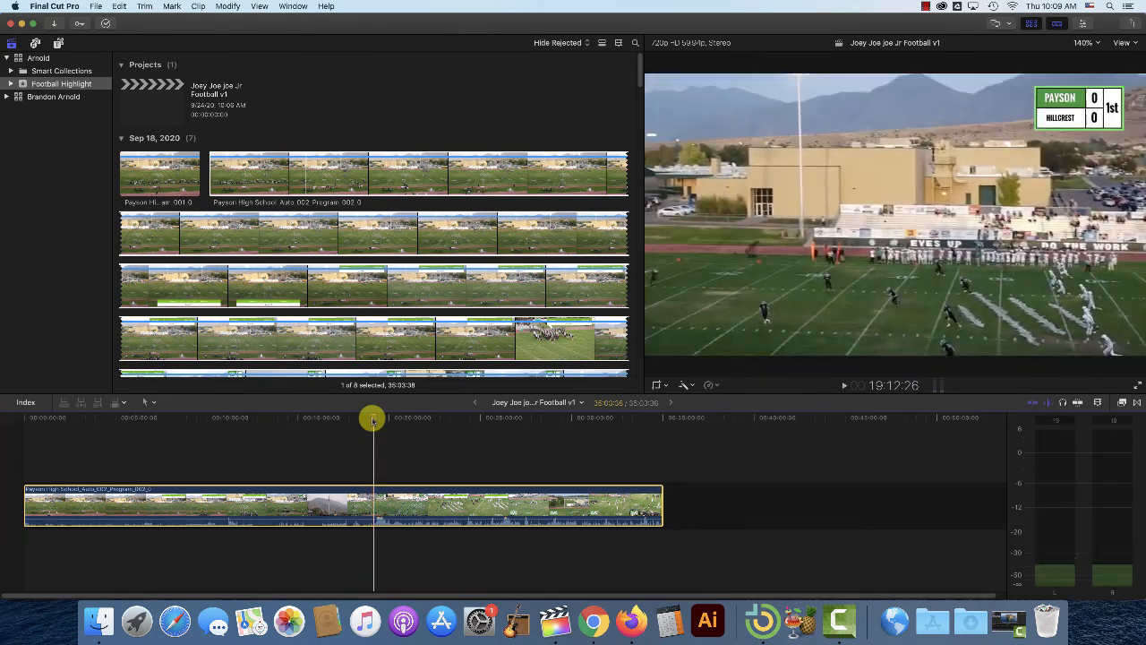
key("space")
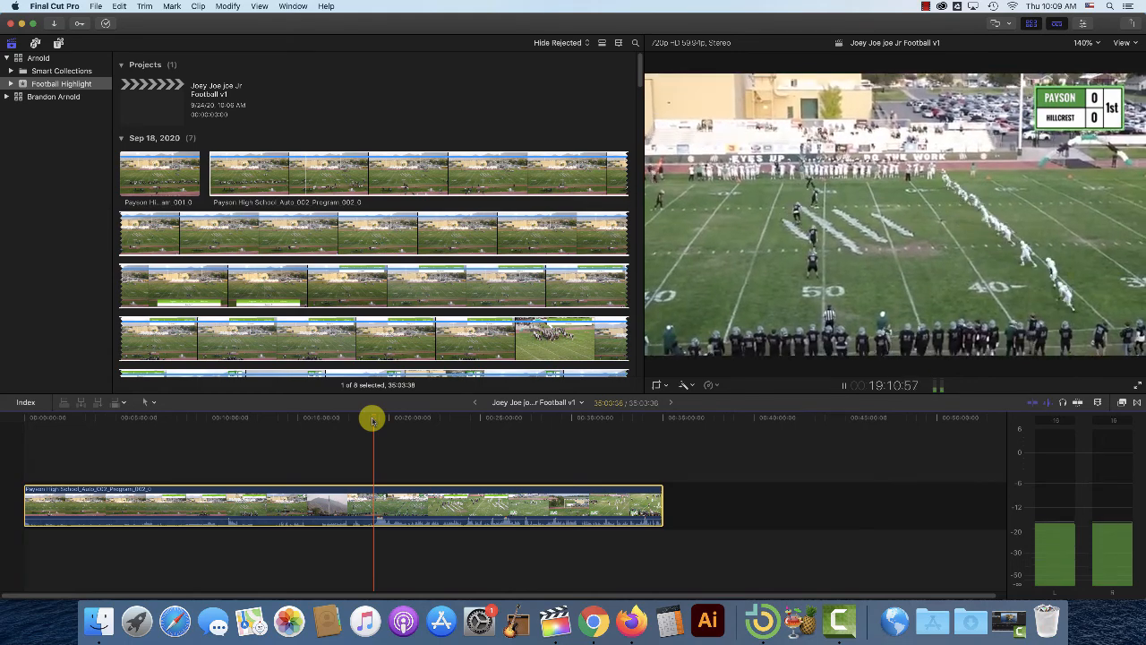
key("space")
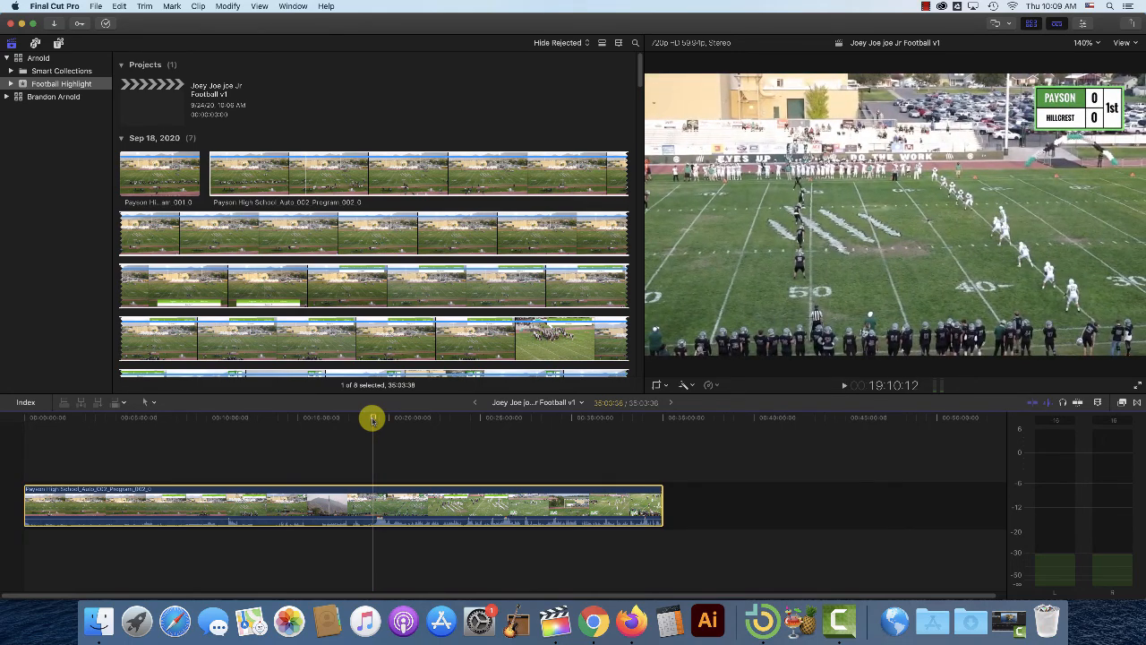
left_click_drag(373, 420, 372, 419)
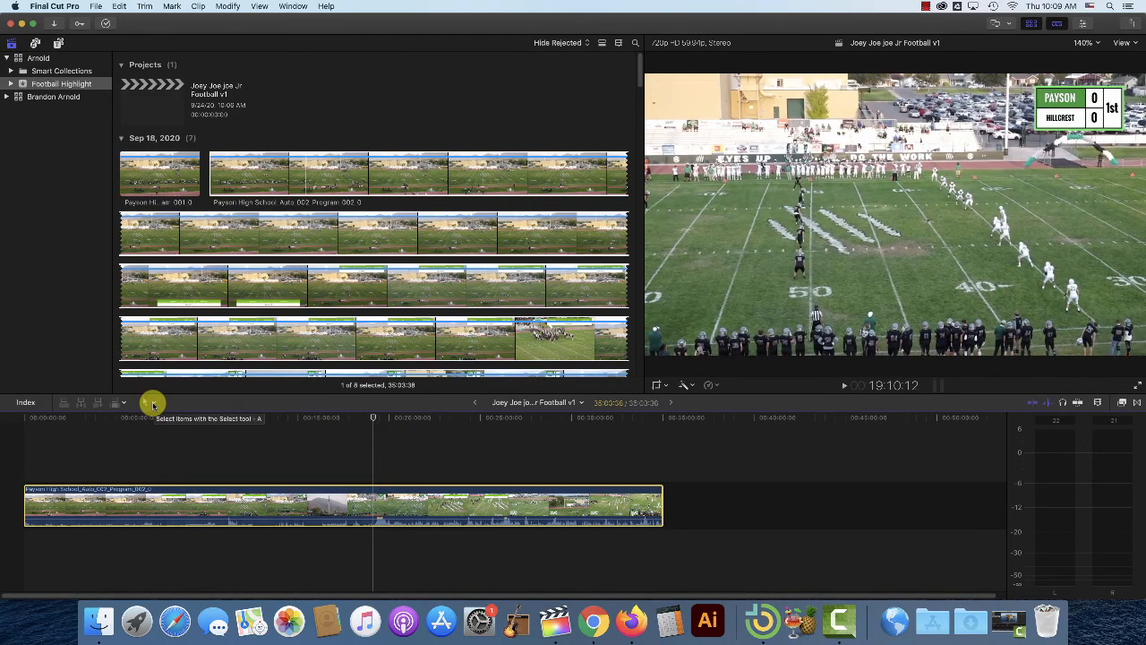
Turn snapping on and split the timeline clip with the Blade tool at the 19:10:12 playhead position.
left_click(151, 404)
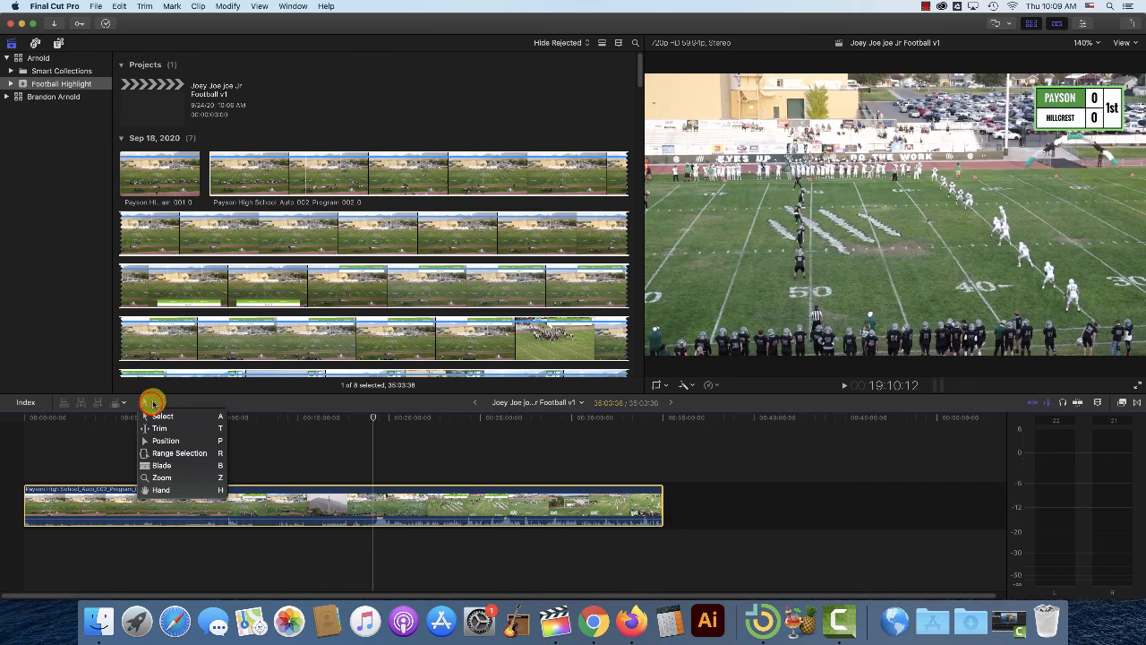
left_click(161, 465)
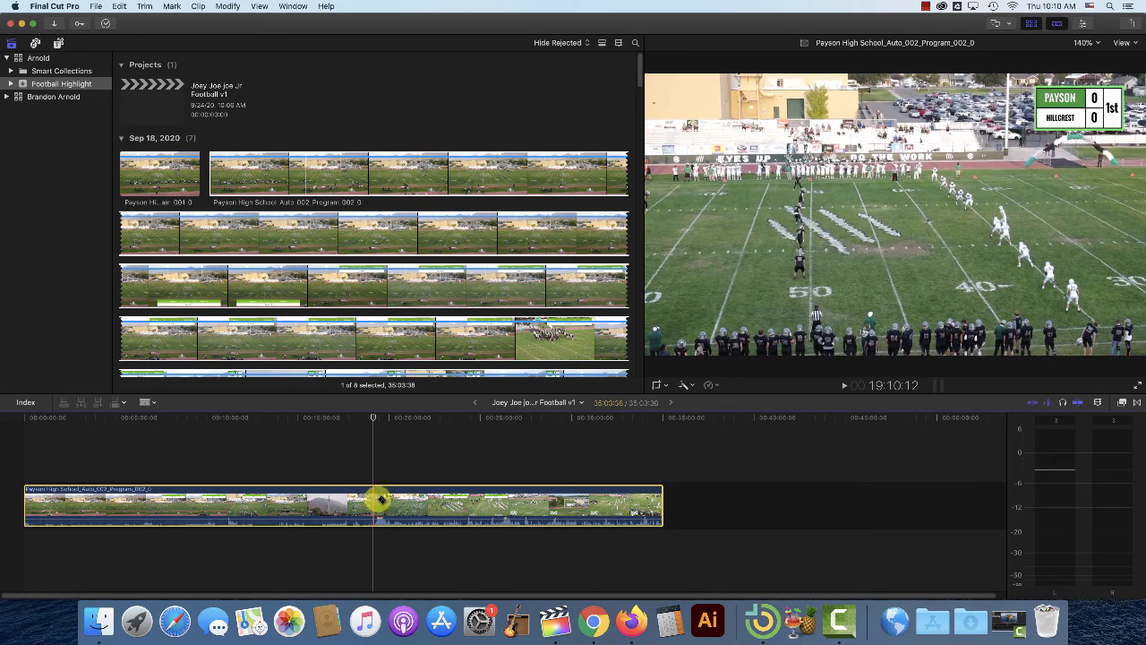
left_click(374, 502)
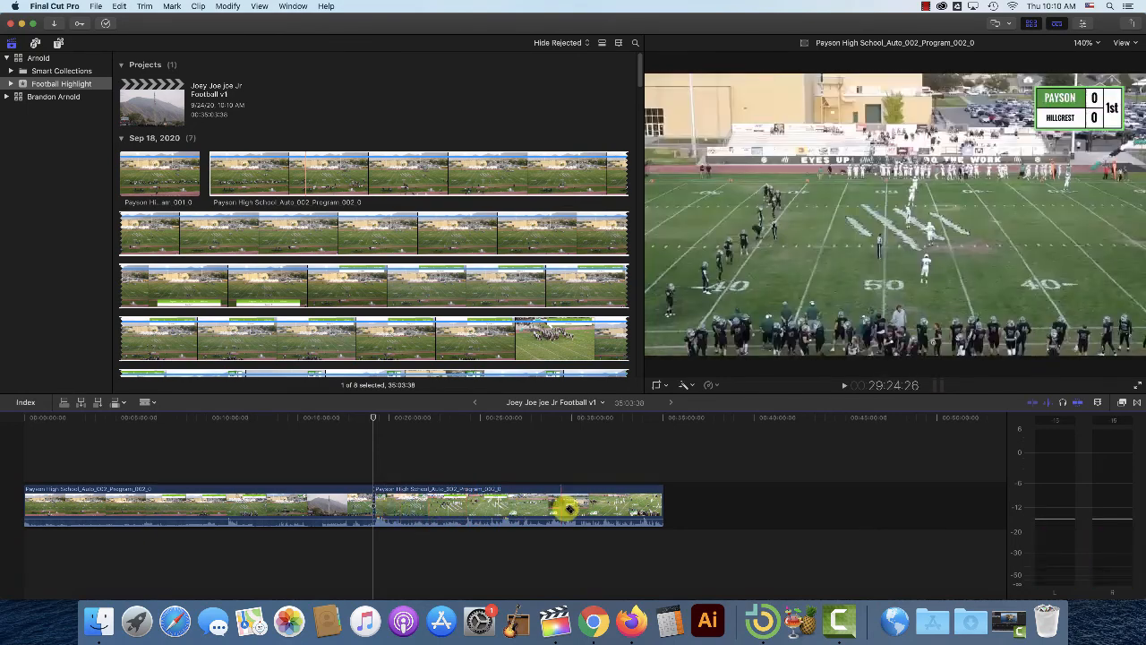
Turn off audio skimming and switch back to the Select tool.
left_click(1047, 403)
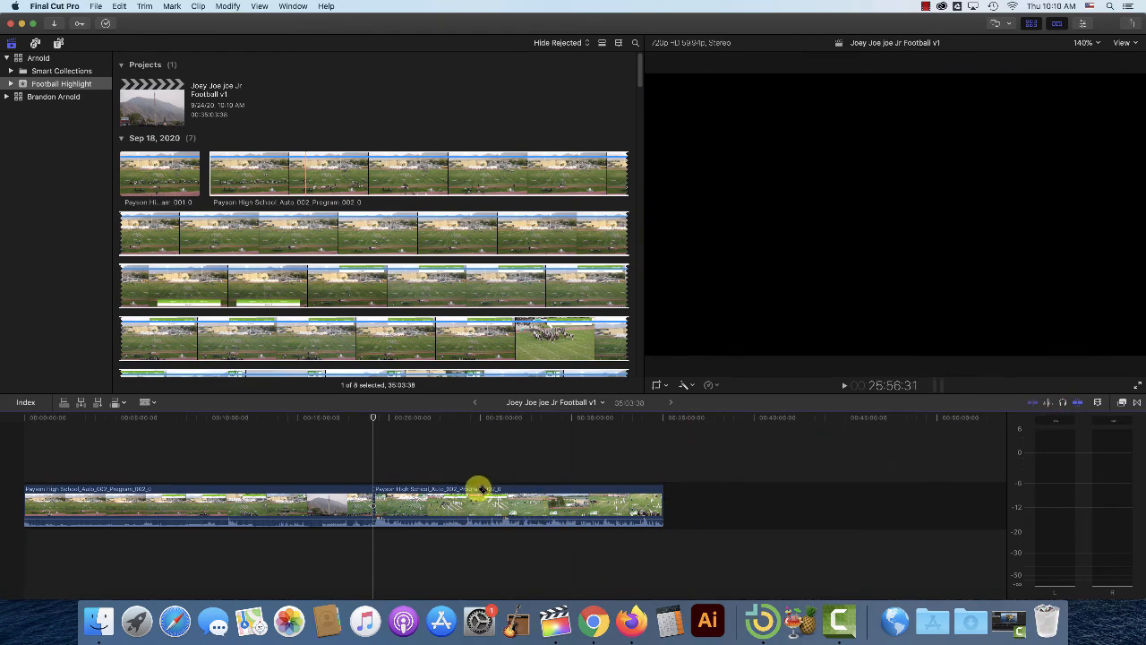
left_click(145, 402)
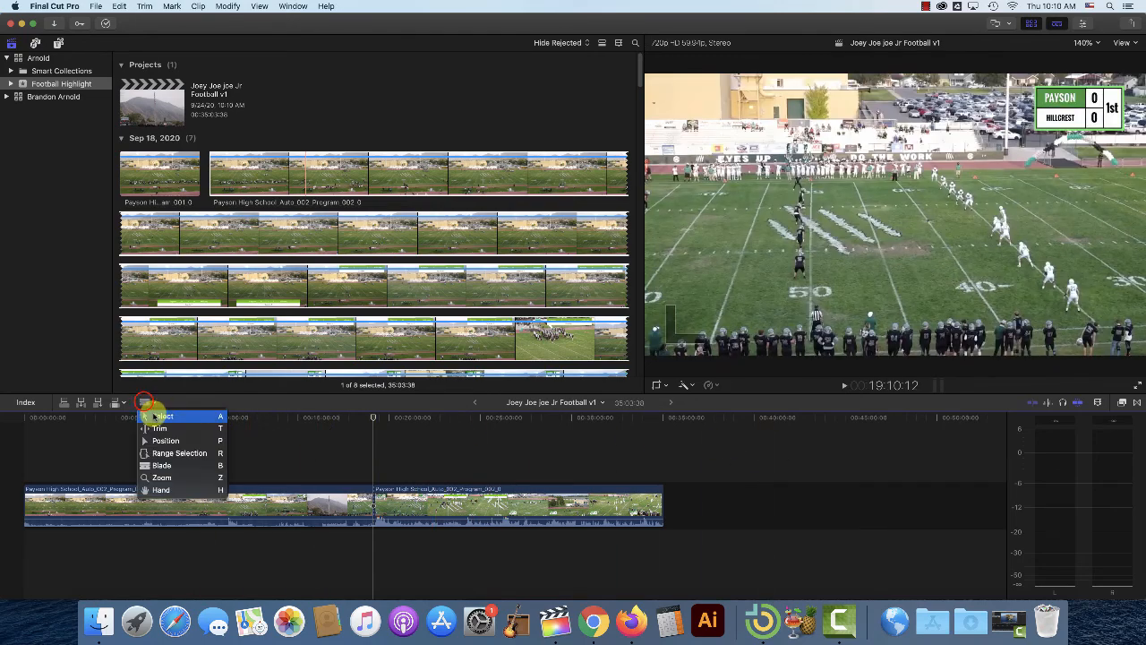
left_click(164, 416)
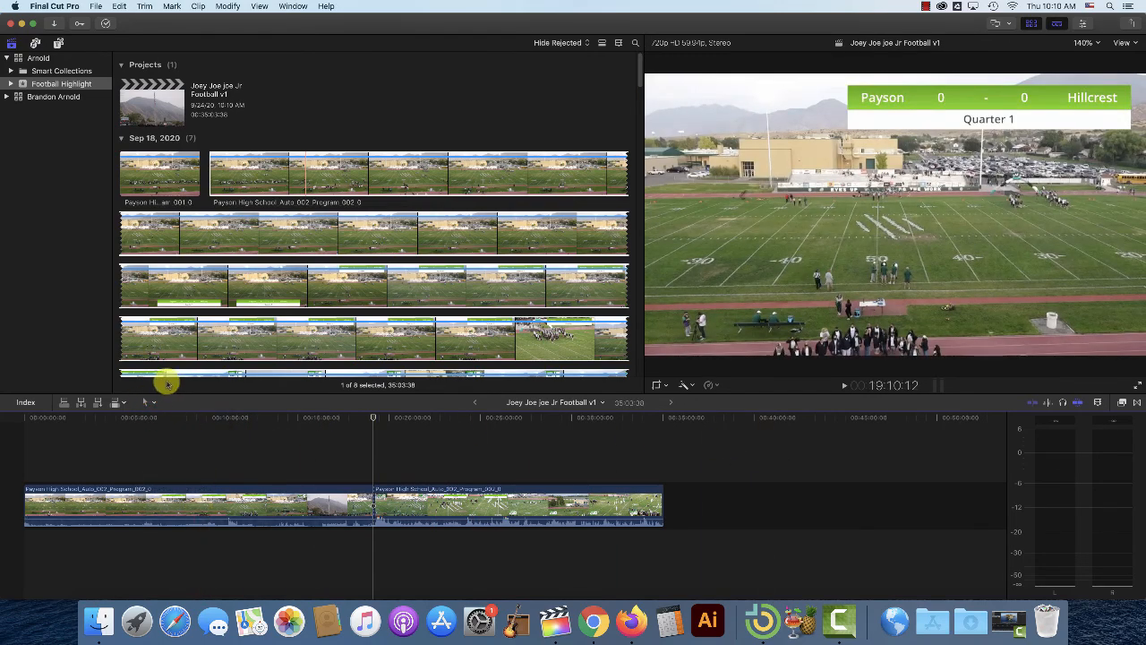
Play the kickoff return through to its end and split the timeline clip with the Blade tool at 19:32:55.
left_click(153, 402)
left_click(158, 463)
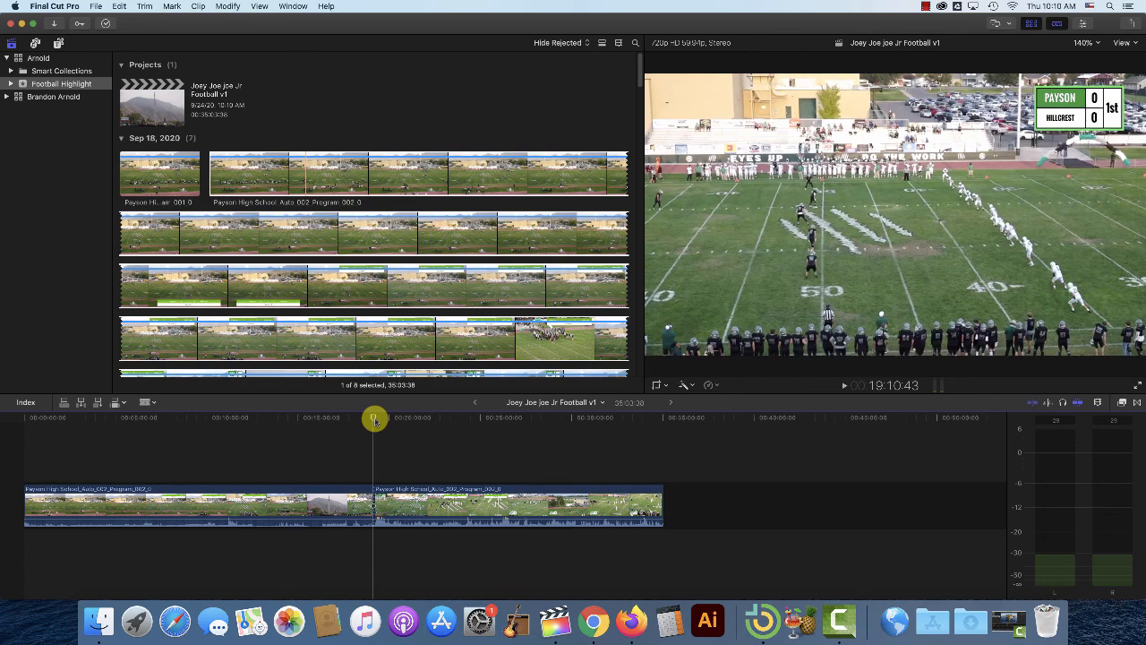
key("space")
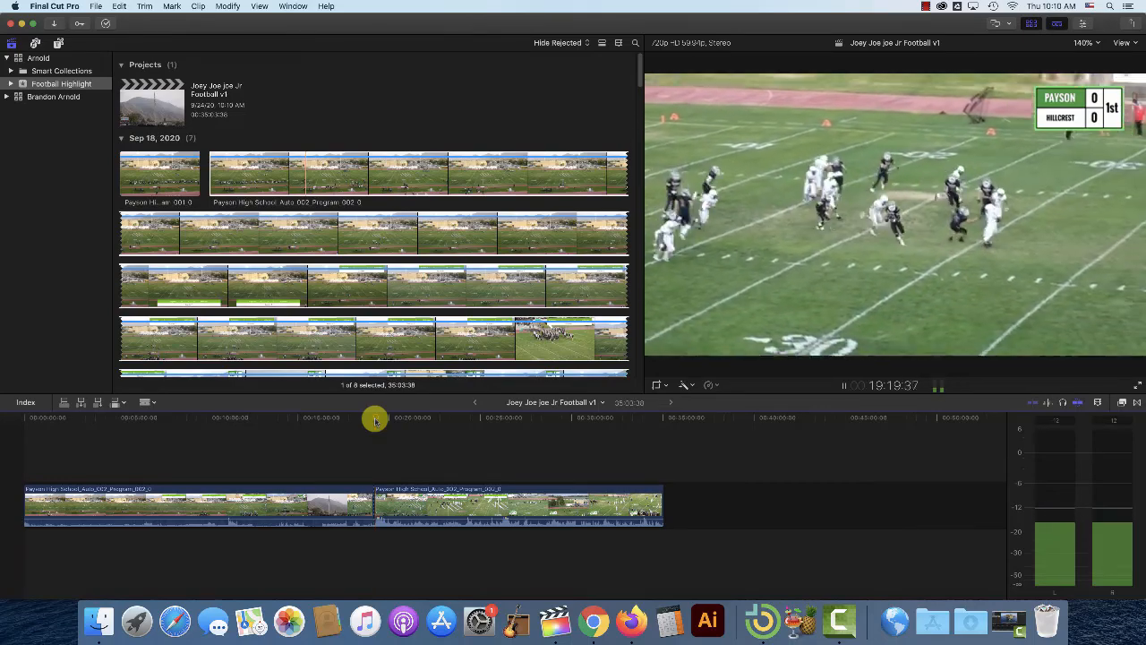
key("space")
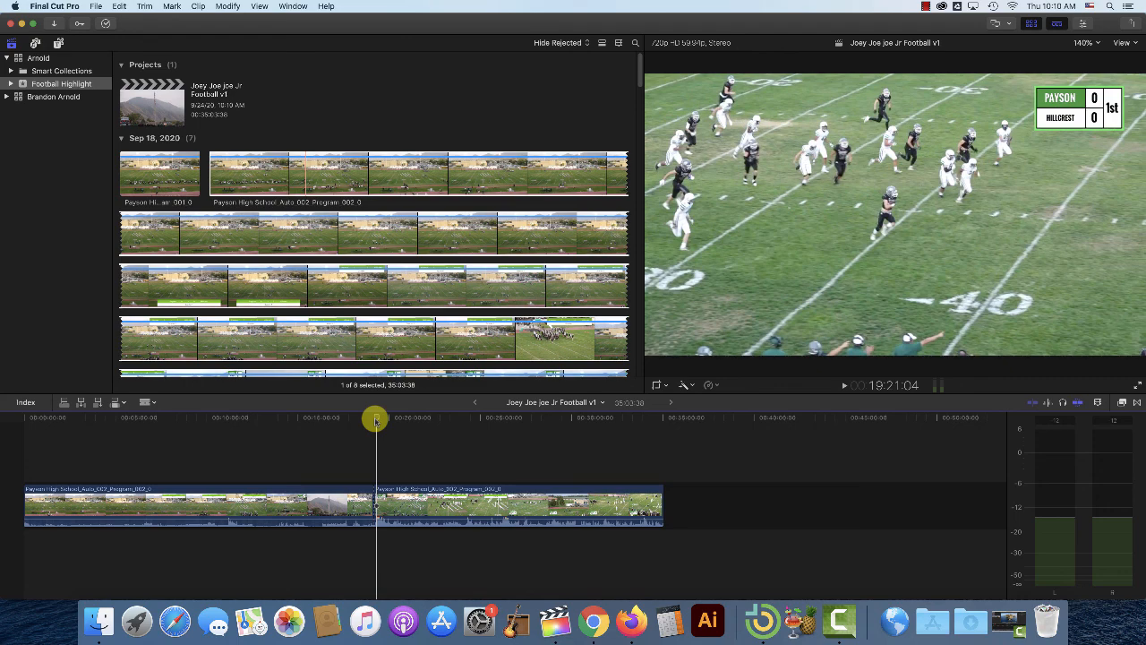
key("space")
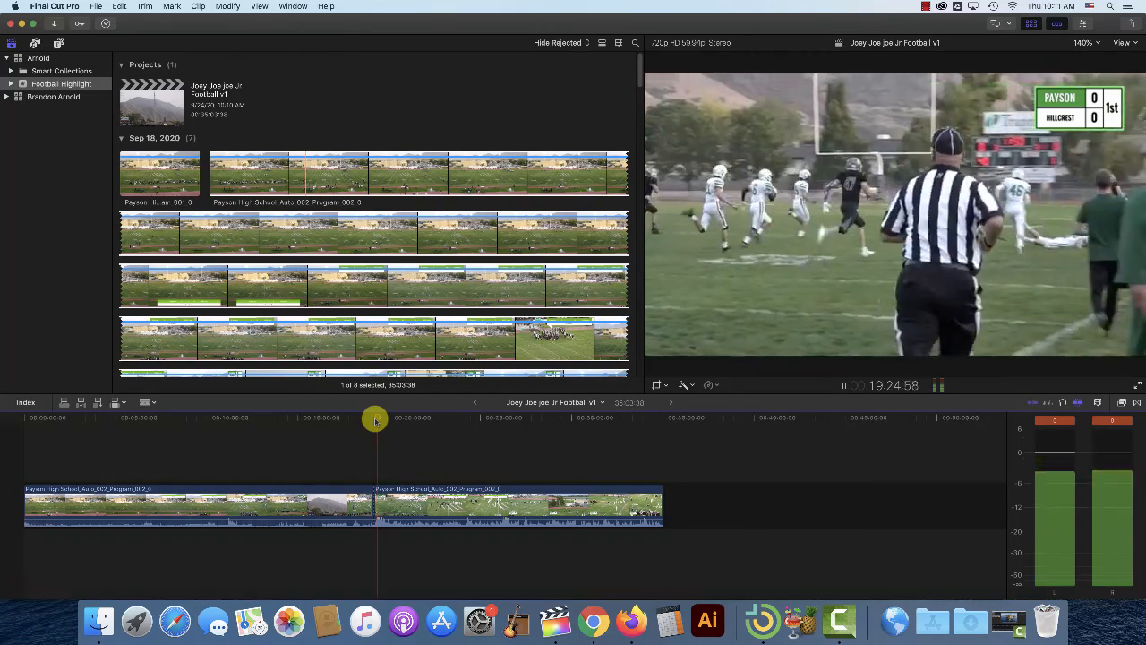
key("space")
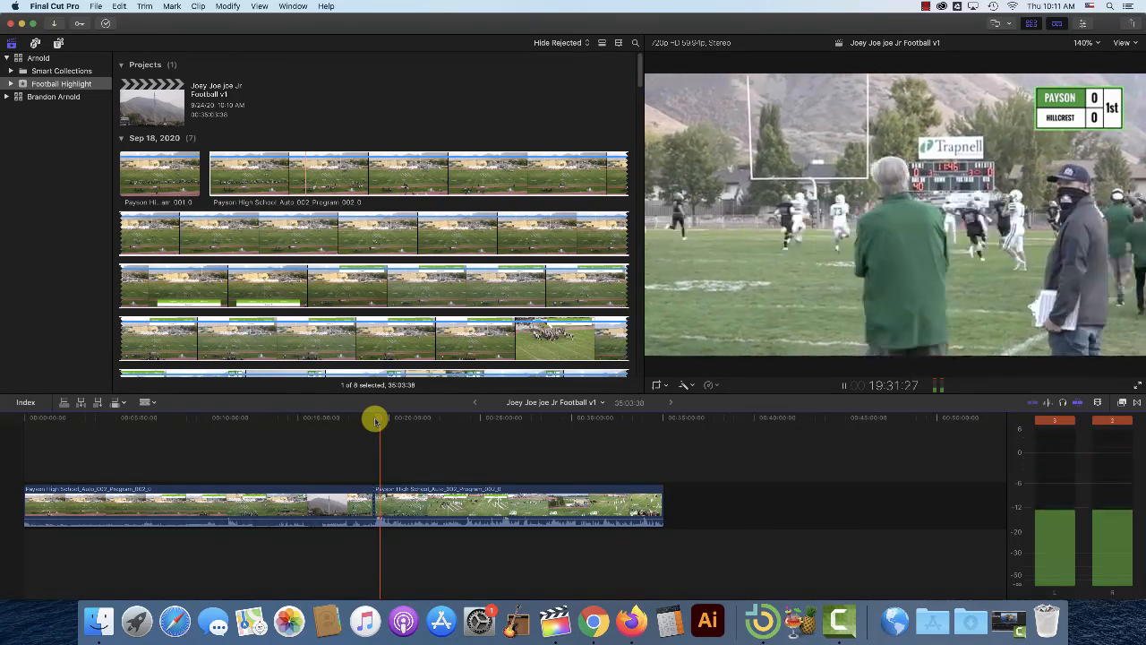
left_click(376, 419)
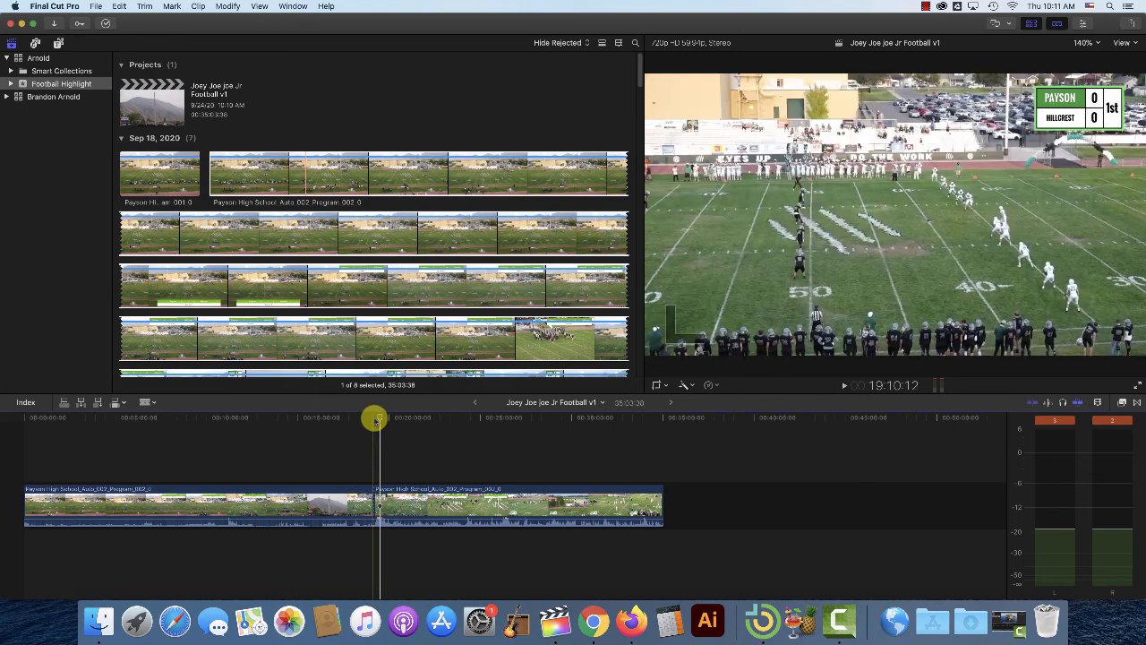
left_click(381, 419)
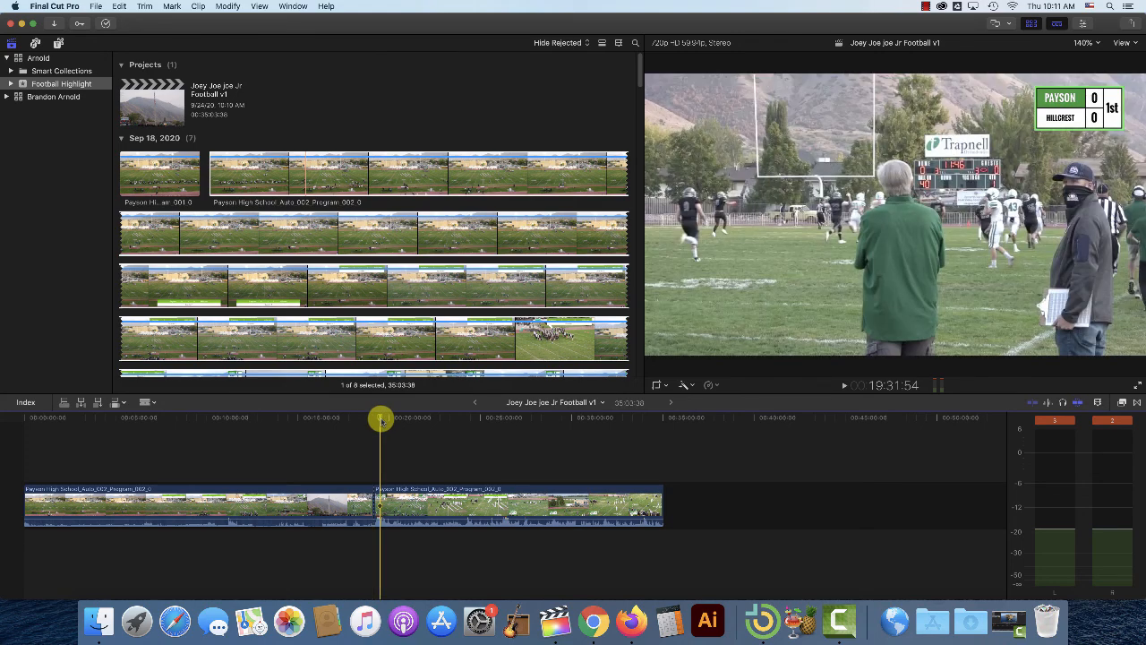
key("space")
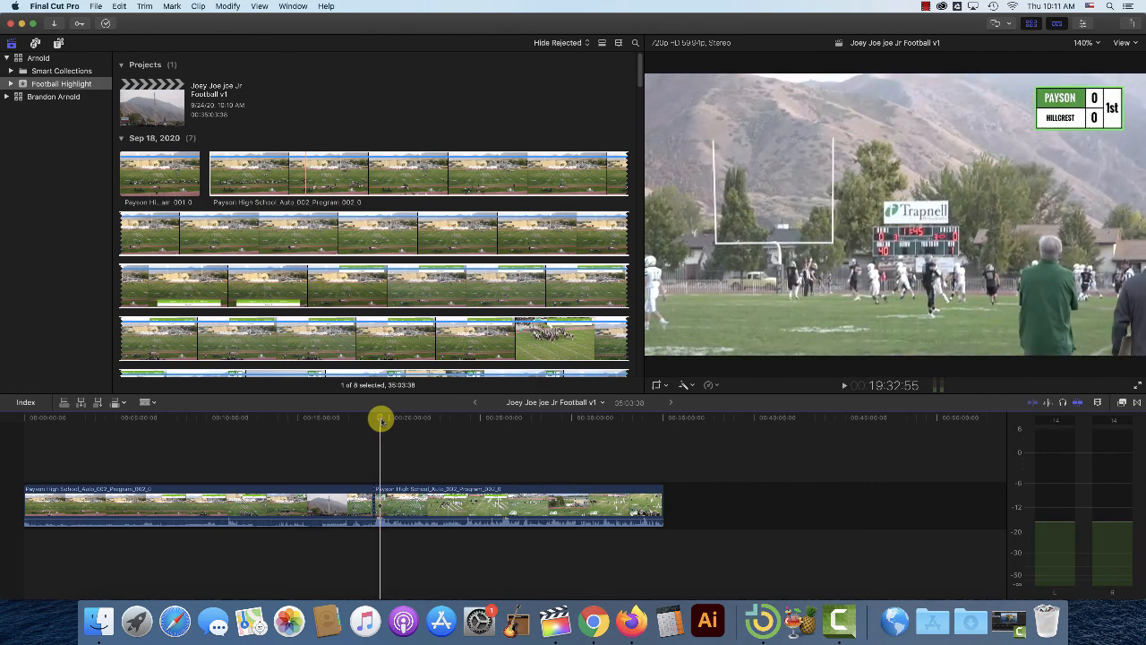
left_click(384, 494)
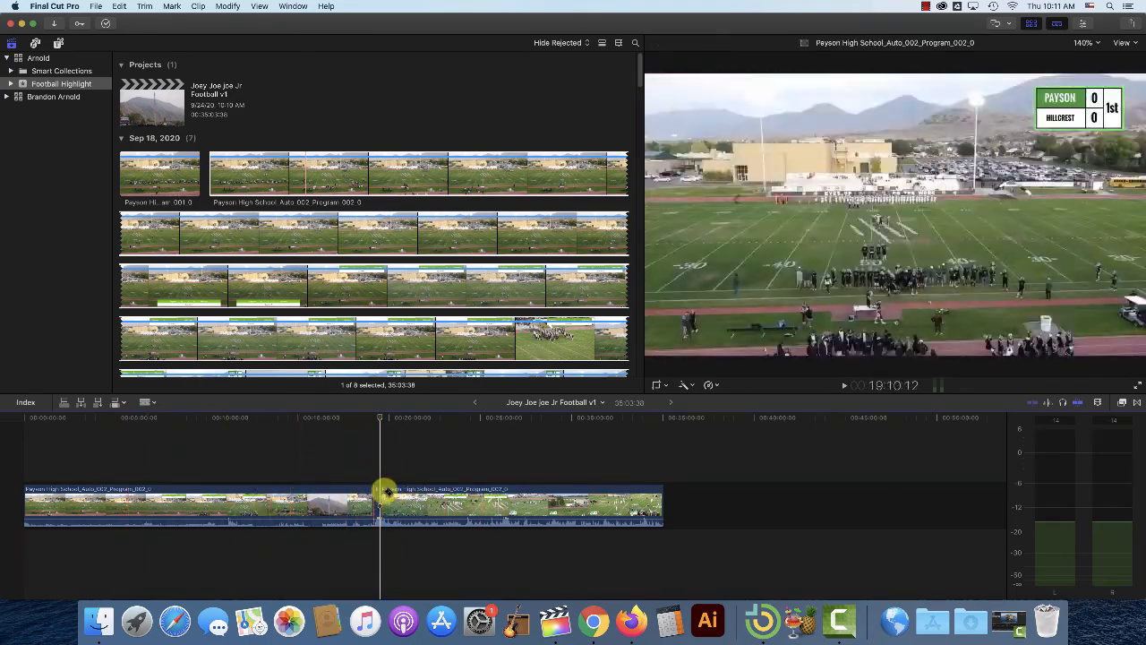
Delete the timeline footage before and after the kickoff play with the Select tool, and play the remaining clip from its start.
left_click(146, 403)
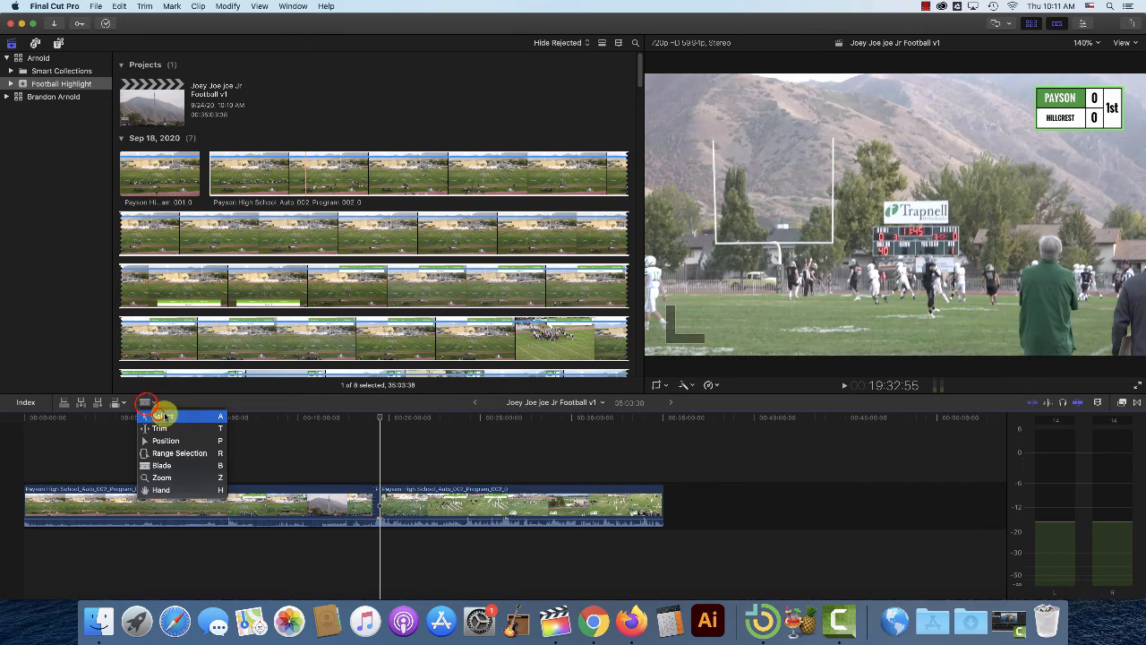
left_click(164, 414)
left_click(205, 499)
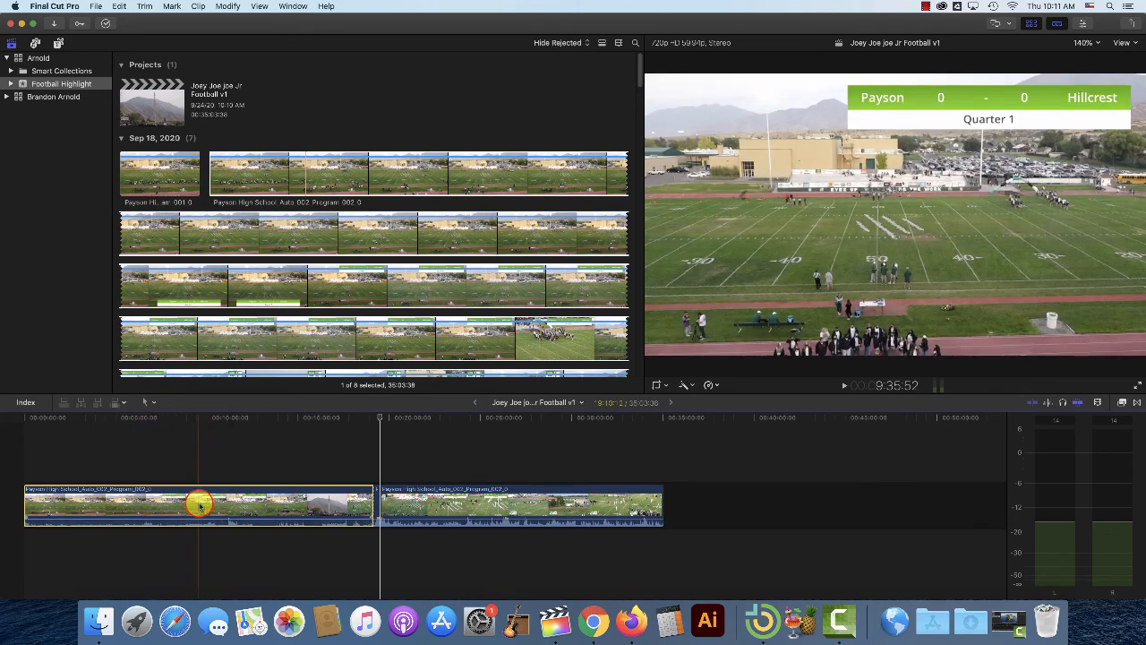
key("Delete")
left_click(140, 503)
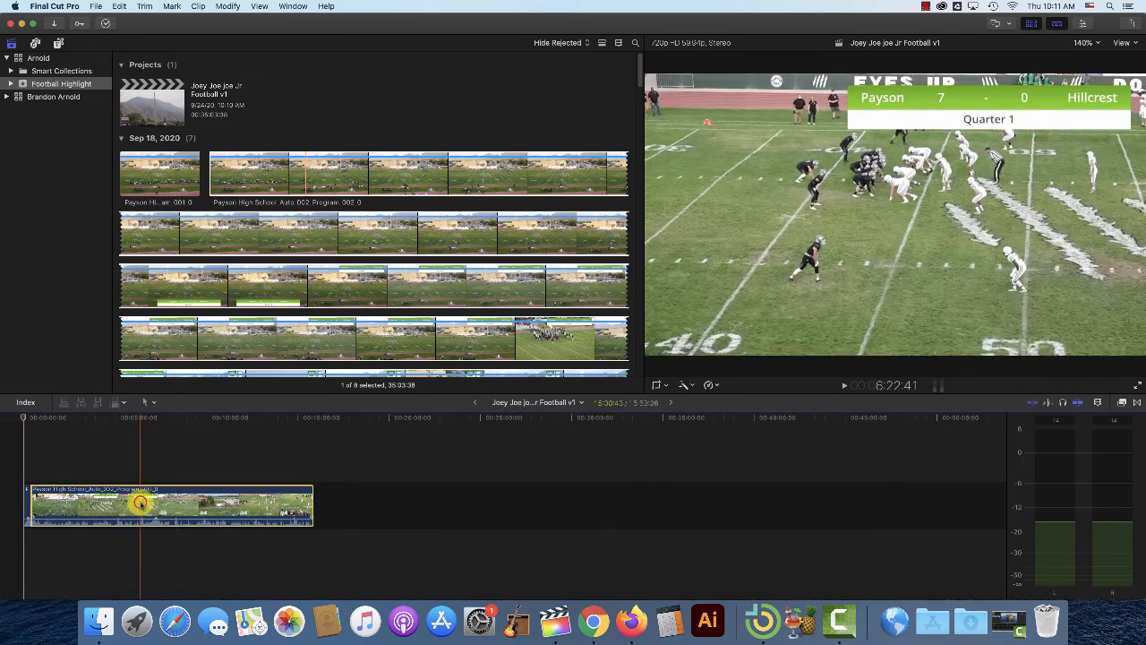
key("Delete")
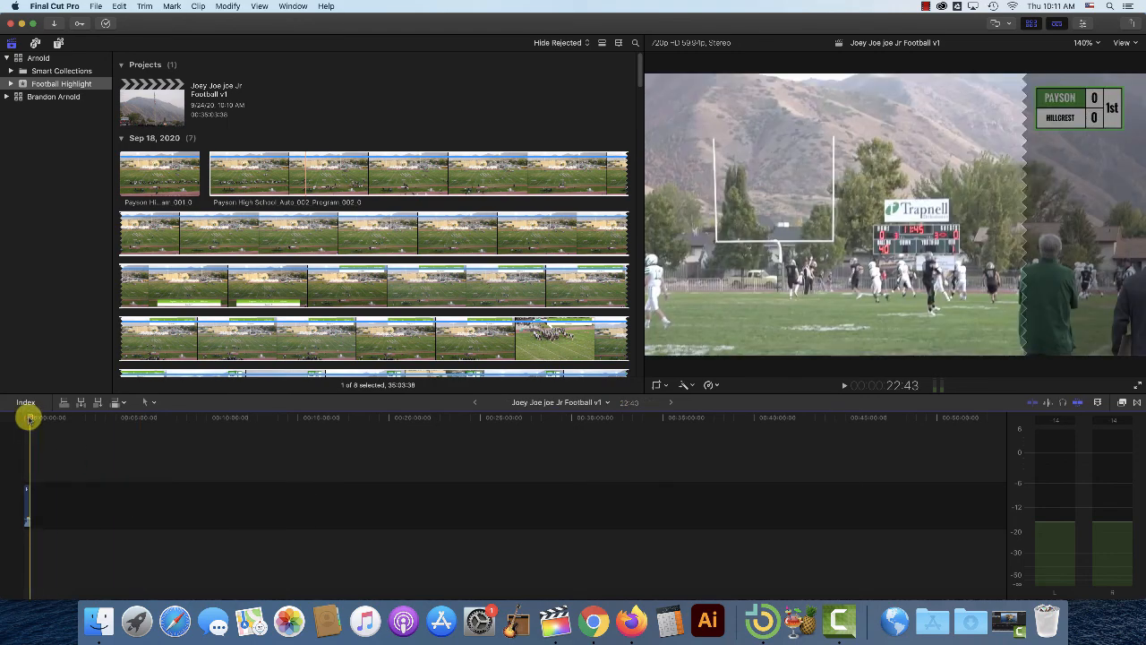
key("space")
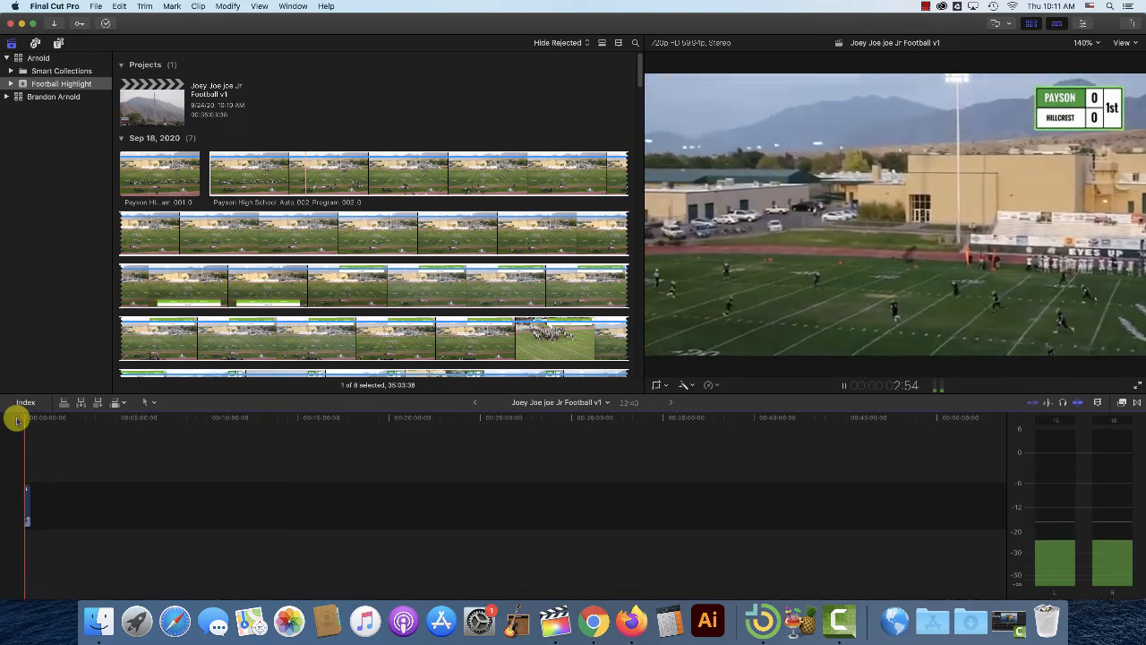
key("space")
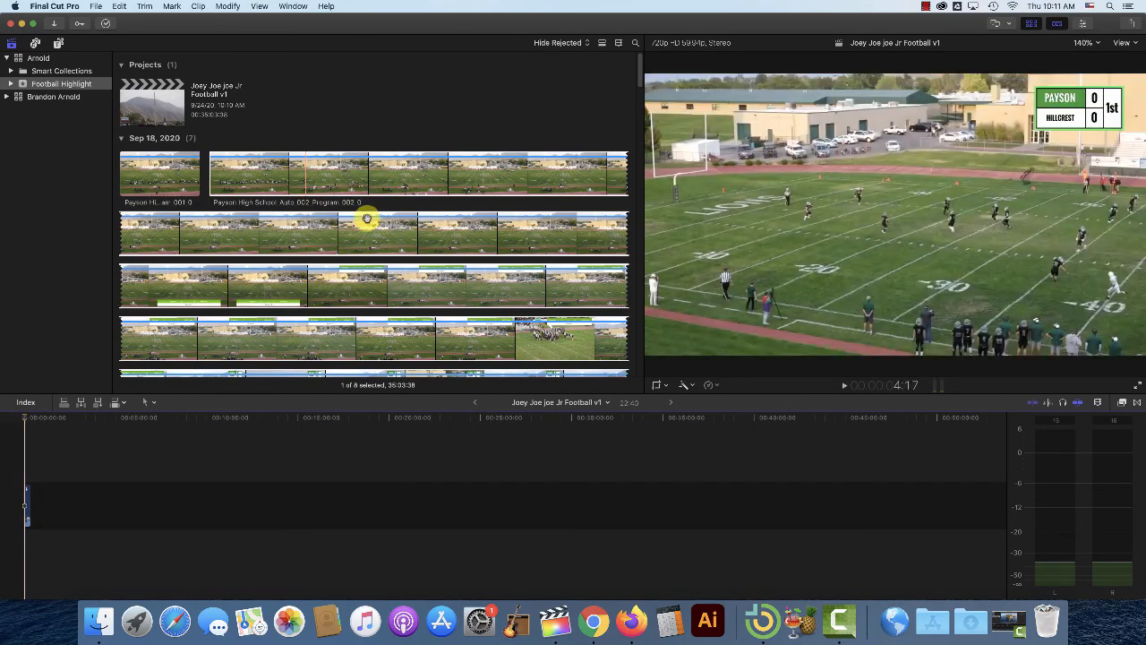
Browse past the first game clip's footage and select the clip Payson High School_Auto_002_Program_002_1 in the browser.
scroll(363, 221, "down", 2)
scroll(358, 219, "down", 5)
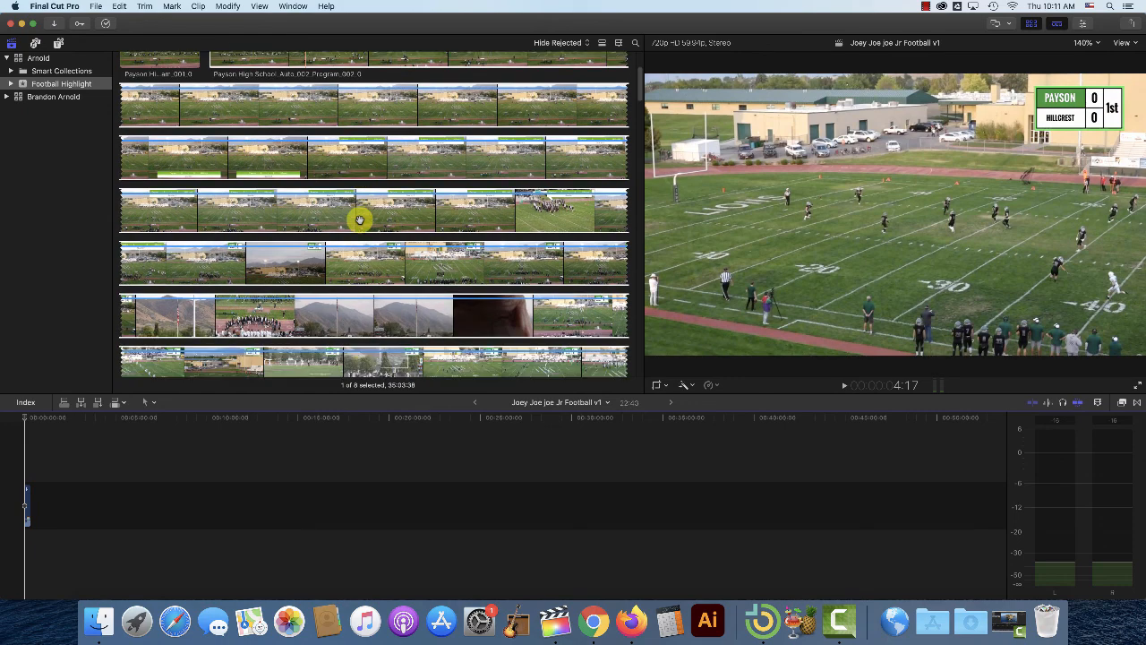
scroll(319, 201, "down", 2)
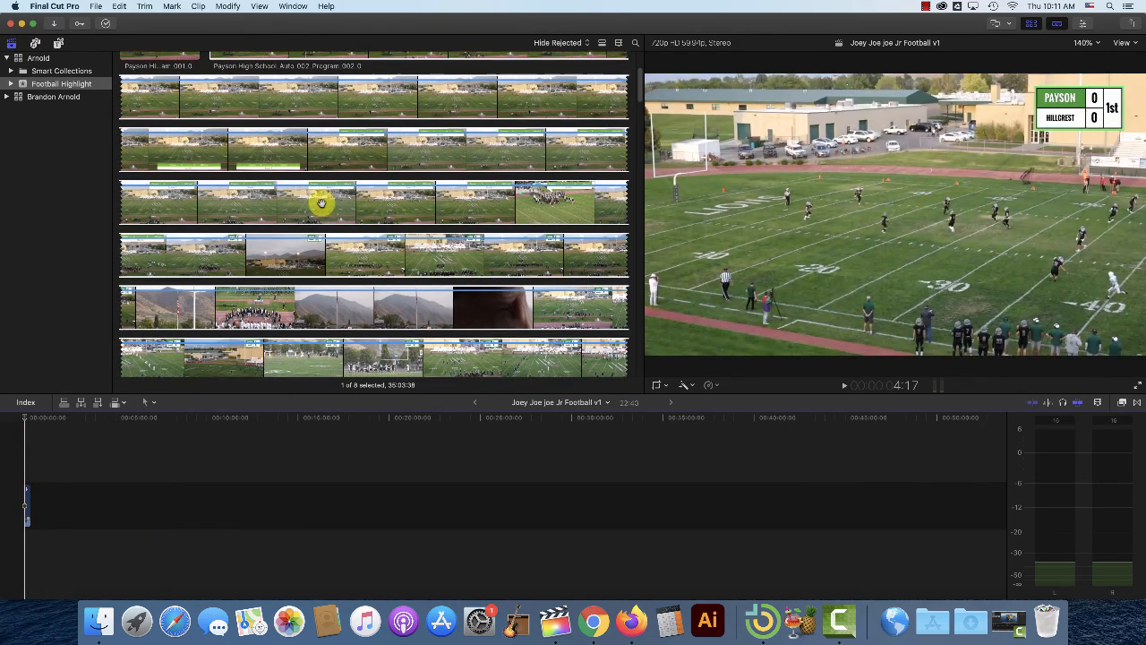
left_click(310, 116)
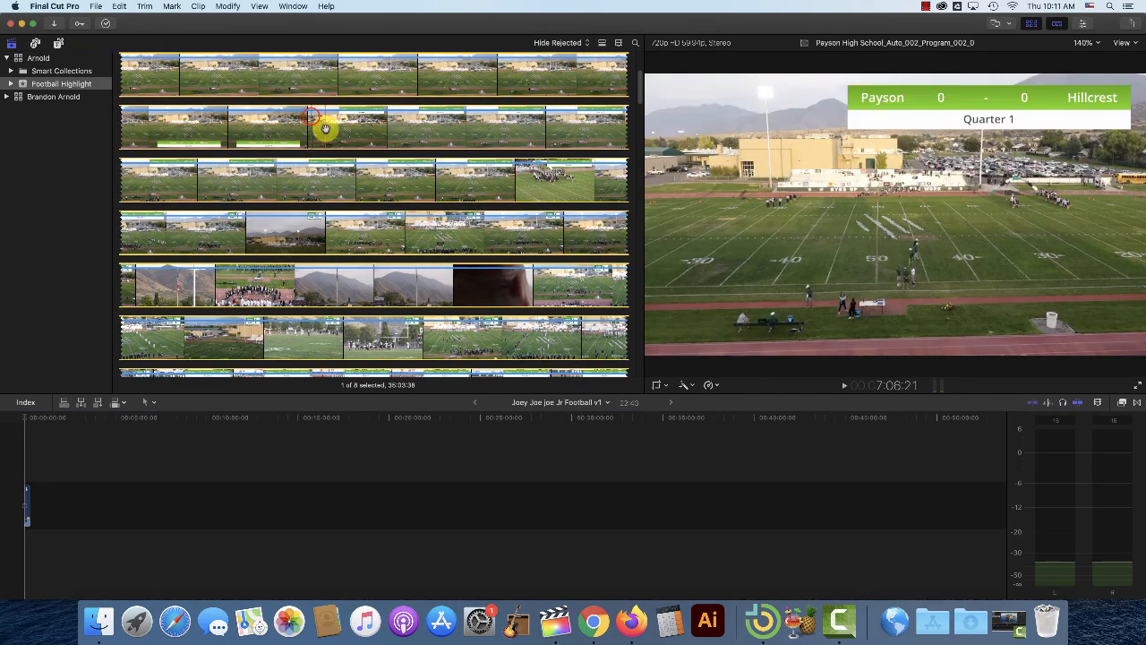
scroll(383, 192, "down", 6)
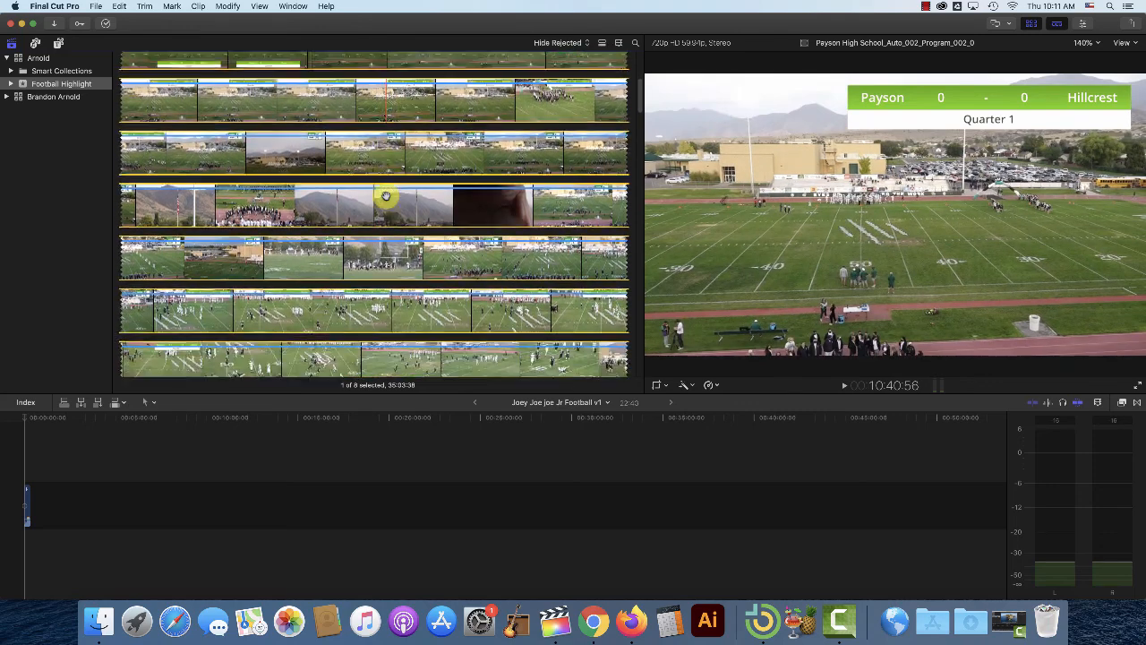
scroll(385, 195, "down", 10)
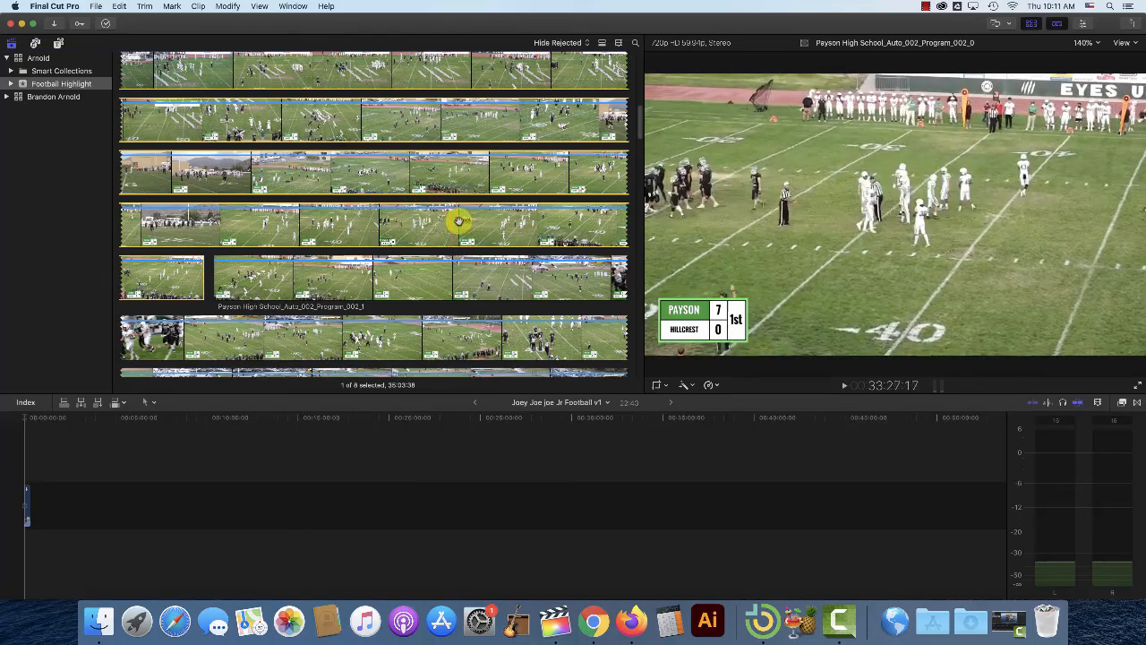
left_click(347, 274)
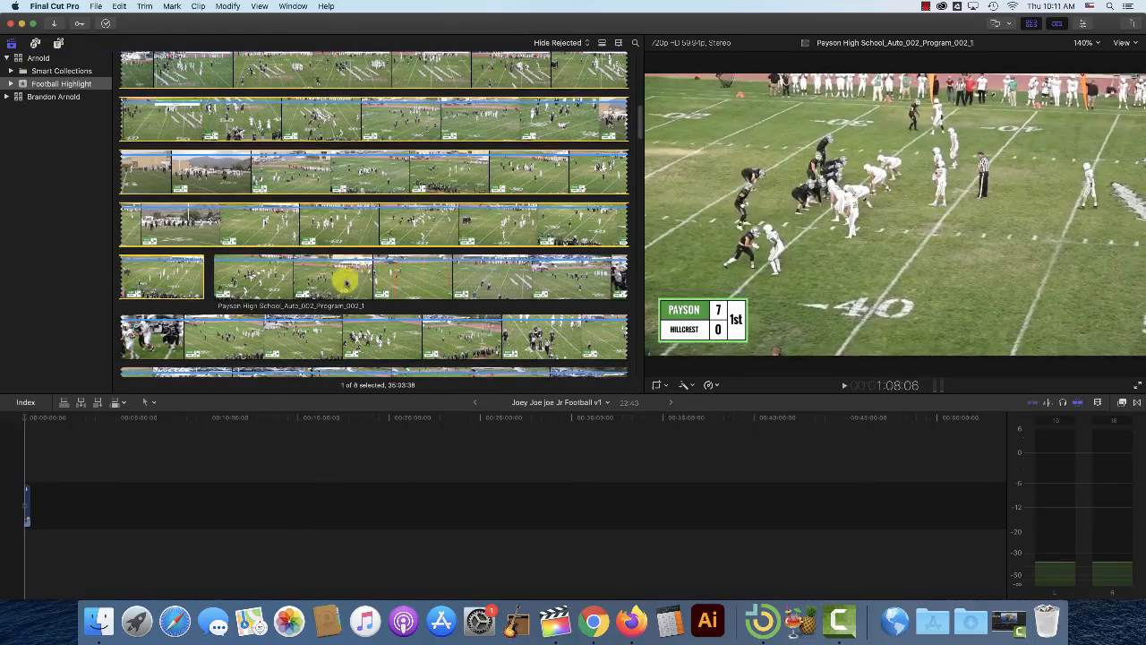
scroll(289, 283, "down", 3)
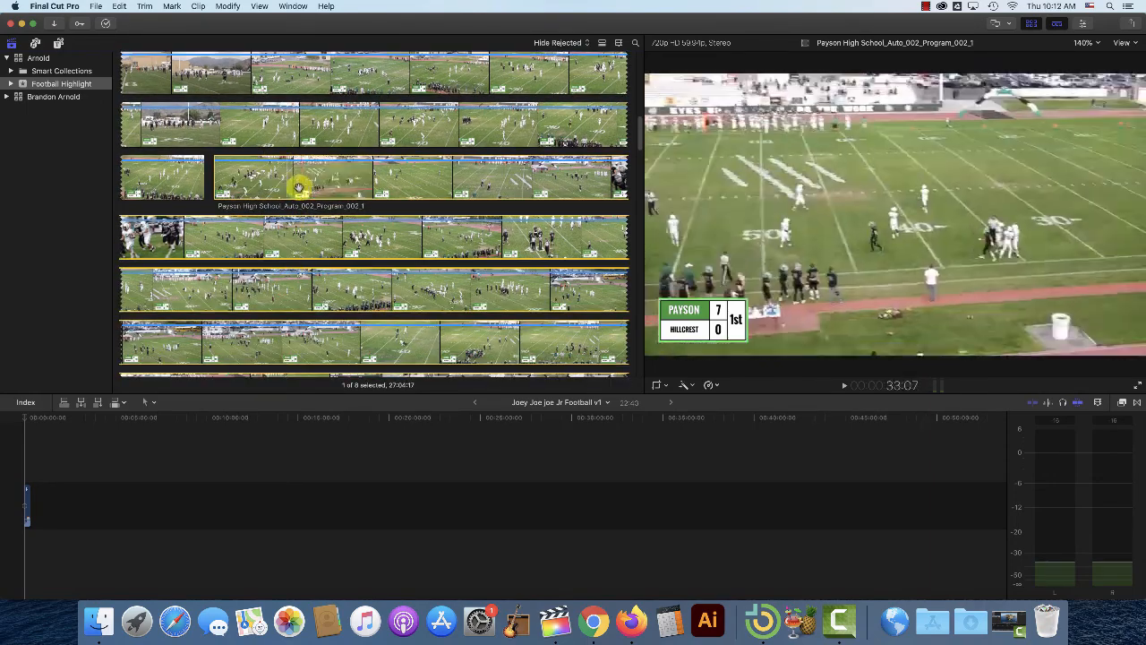
Play the selected browser clip from 18:59, set the range start at 21:55, and view the range marking commands.
key("space")
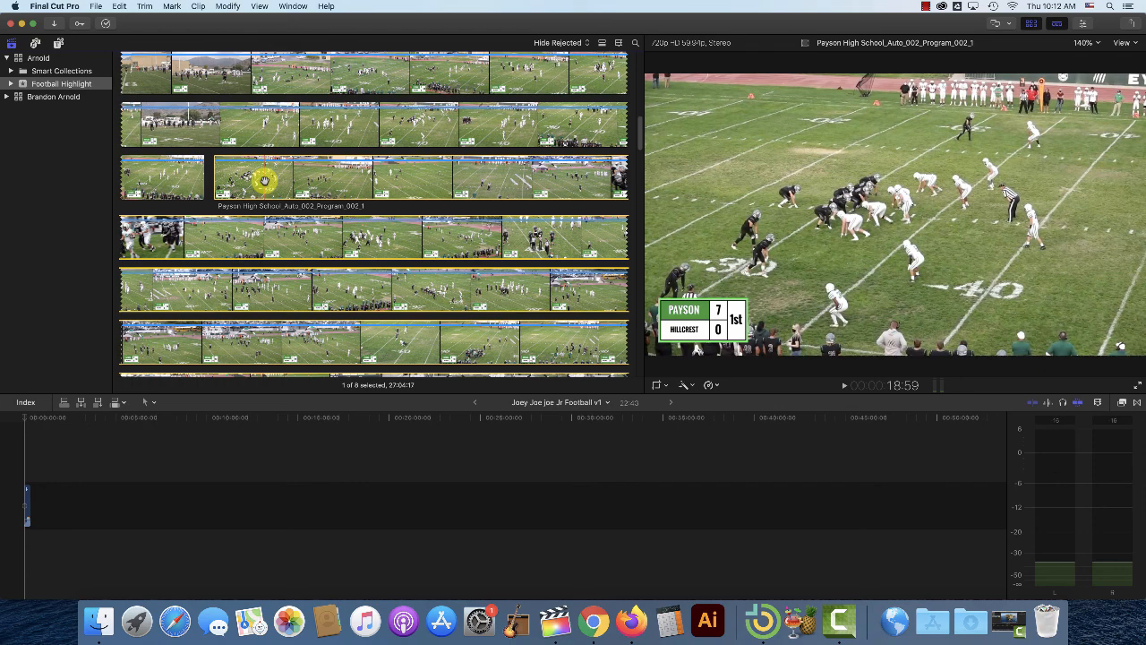
key("space")
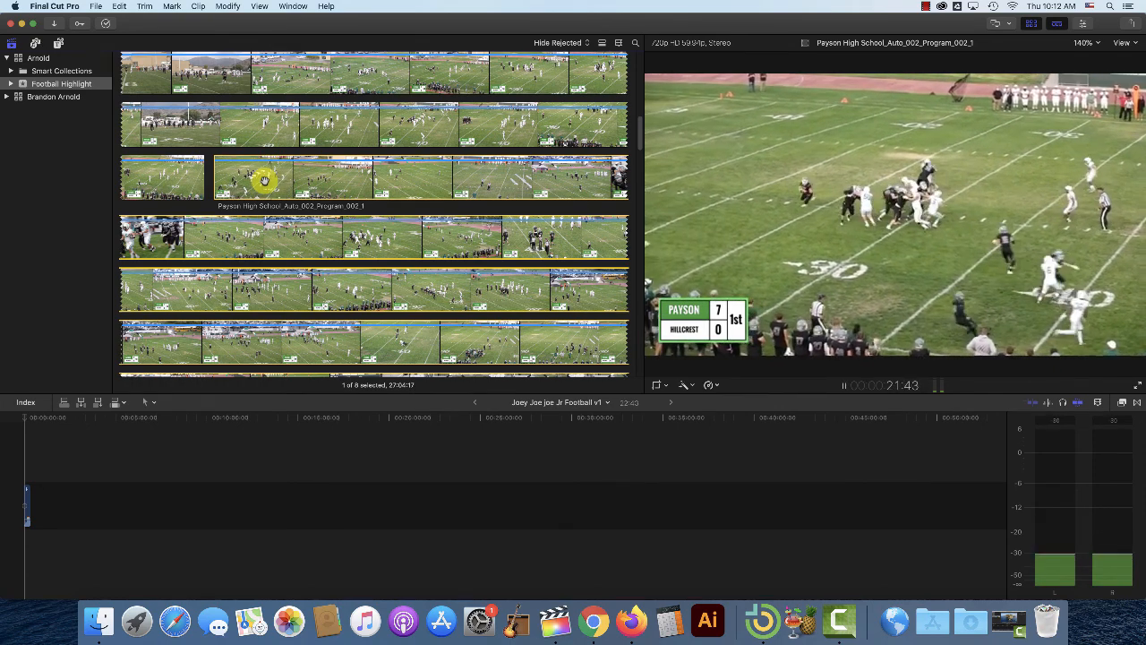
key("space")
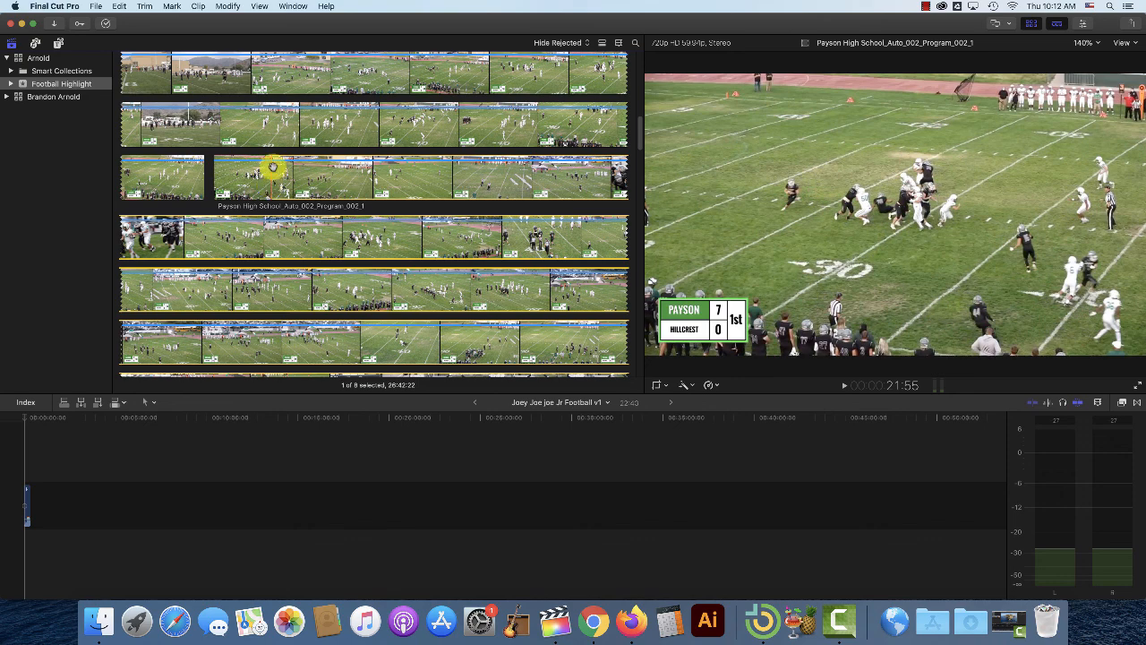
left_click(272, 182)
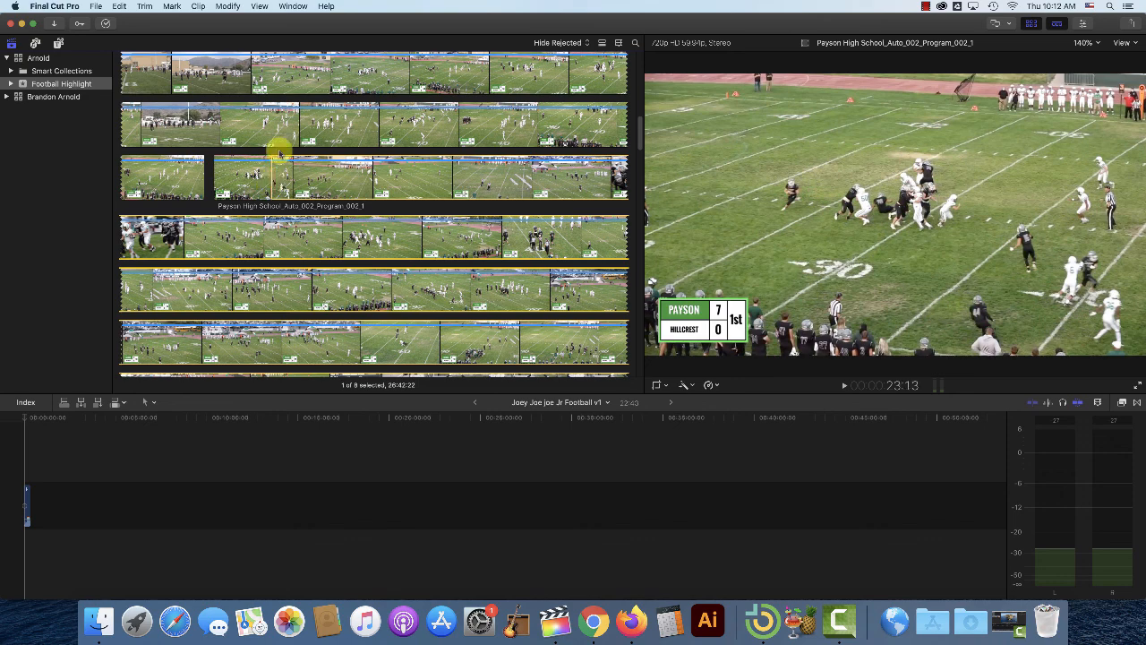
left_click(172, 7)
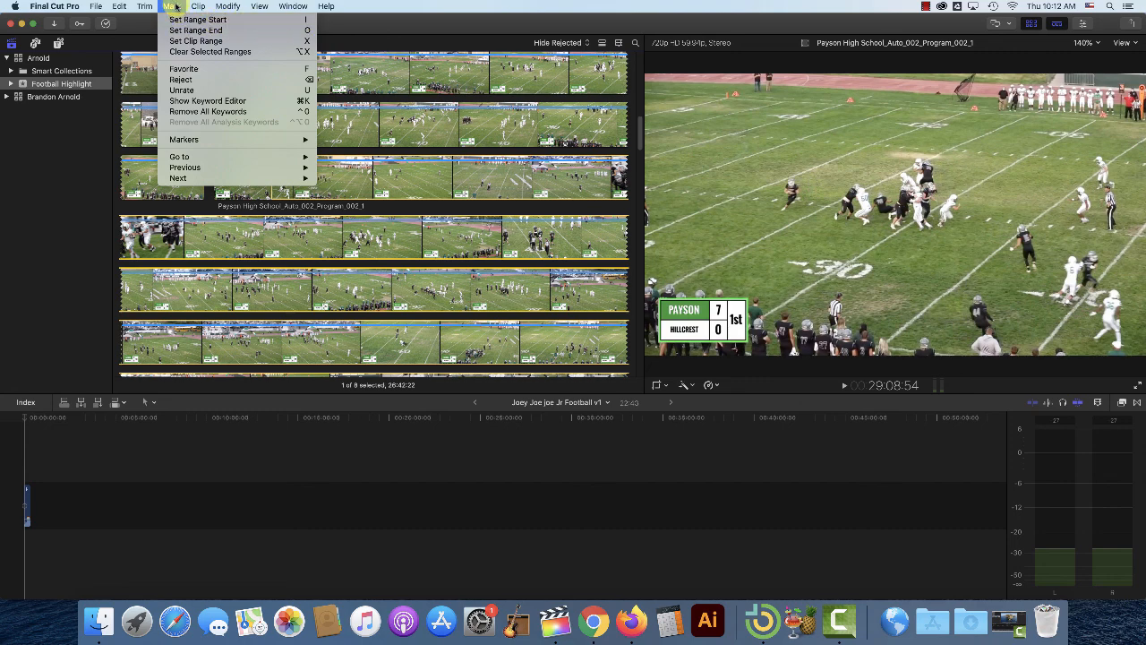
left_click(171, 6)
Play to the end of the play, set the range end at 28:50, and add the marked range after the kickoff clip in the timeline.
key("space")
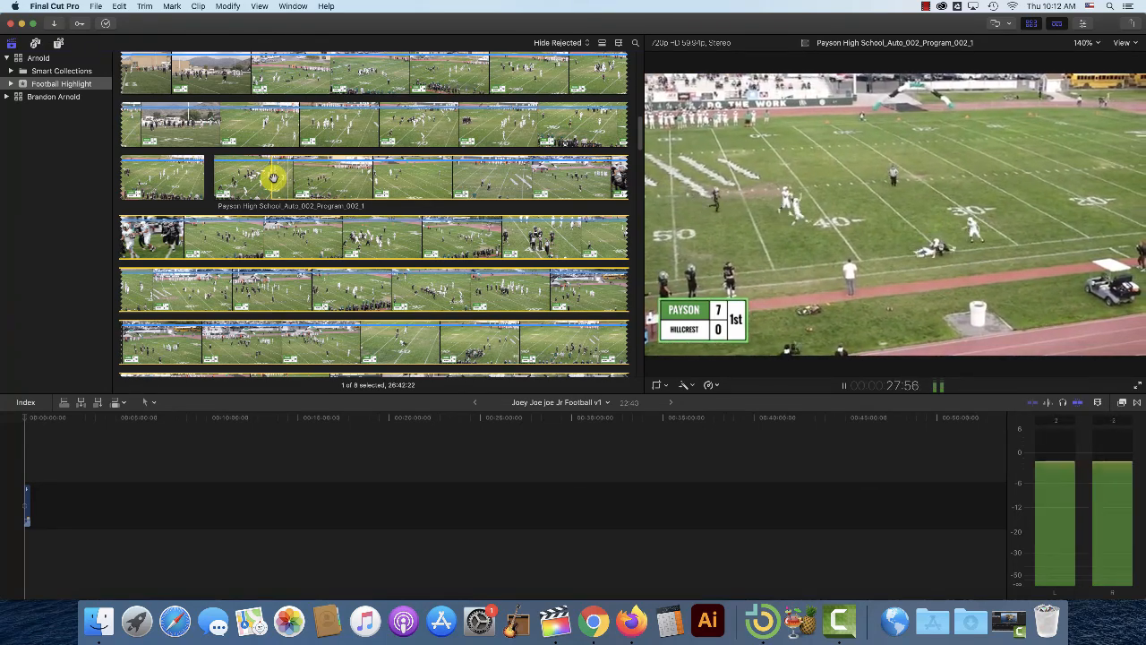
key("space")
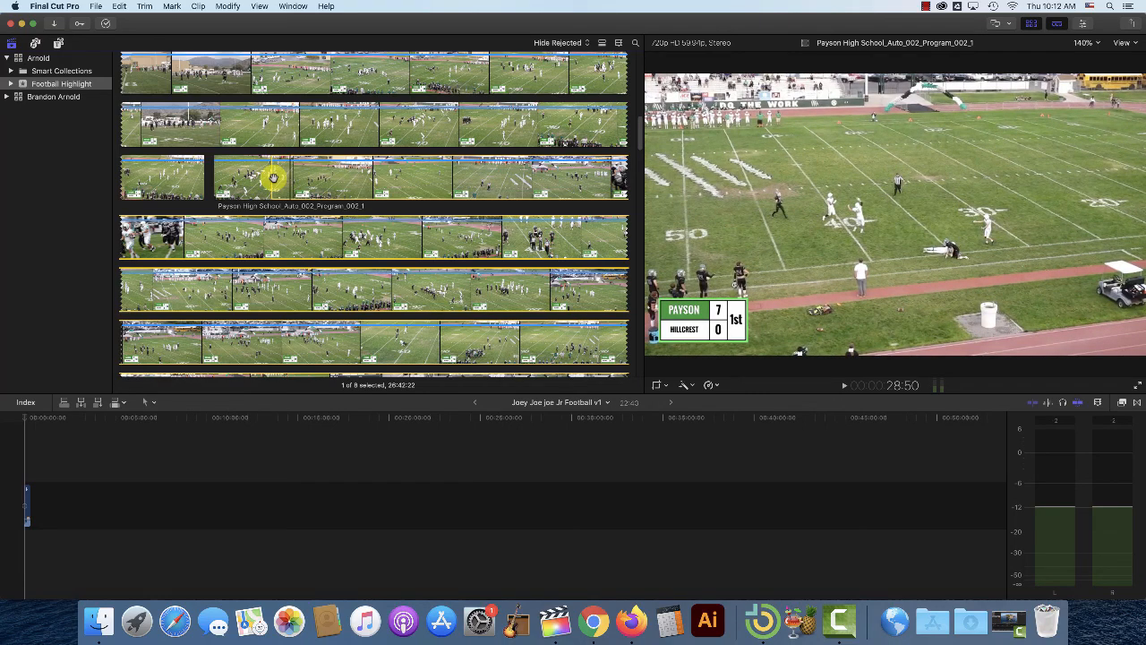
left_click(273, 178)
left_click(172, 6)
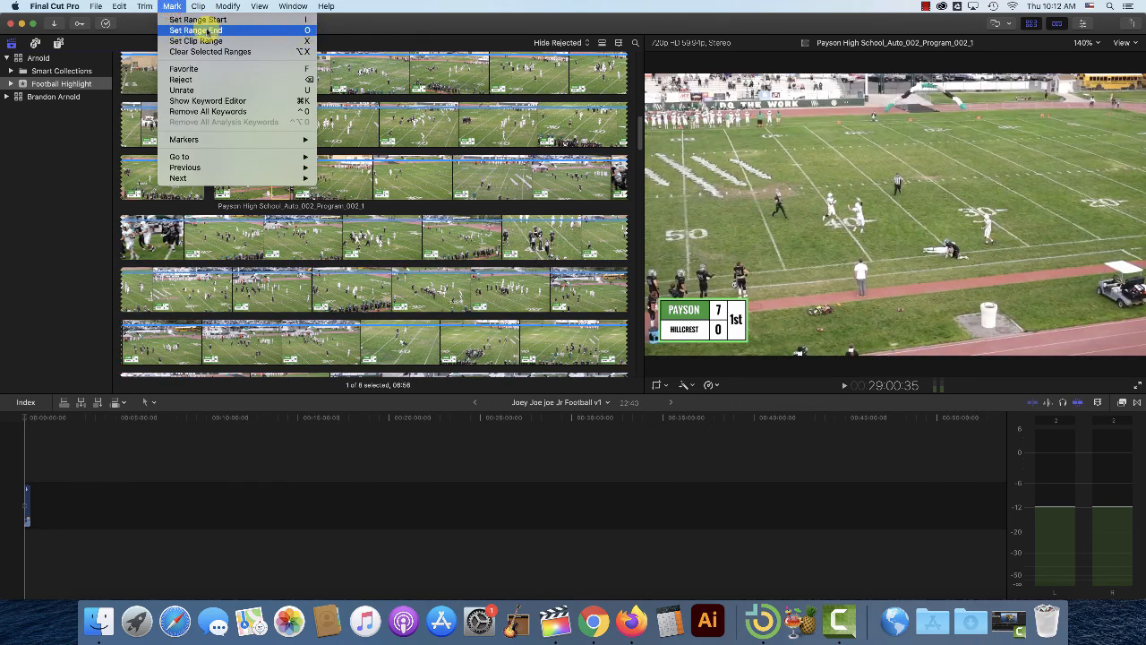
left_click(171, 6)
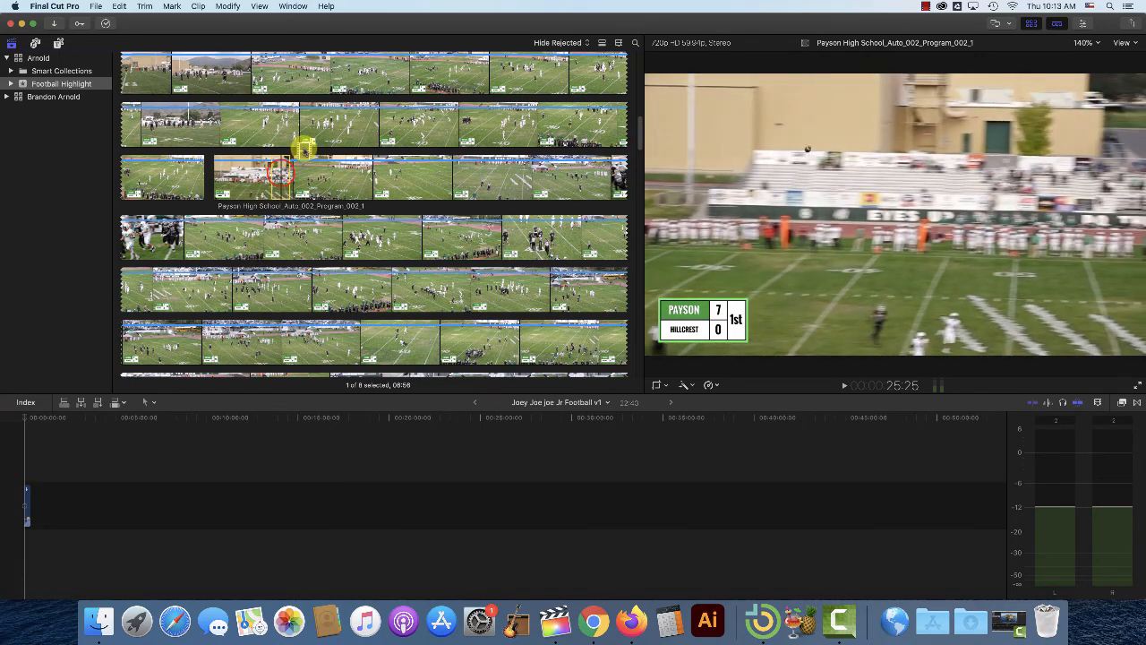
left_click_drag(280, 170, 87, 493)
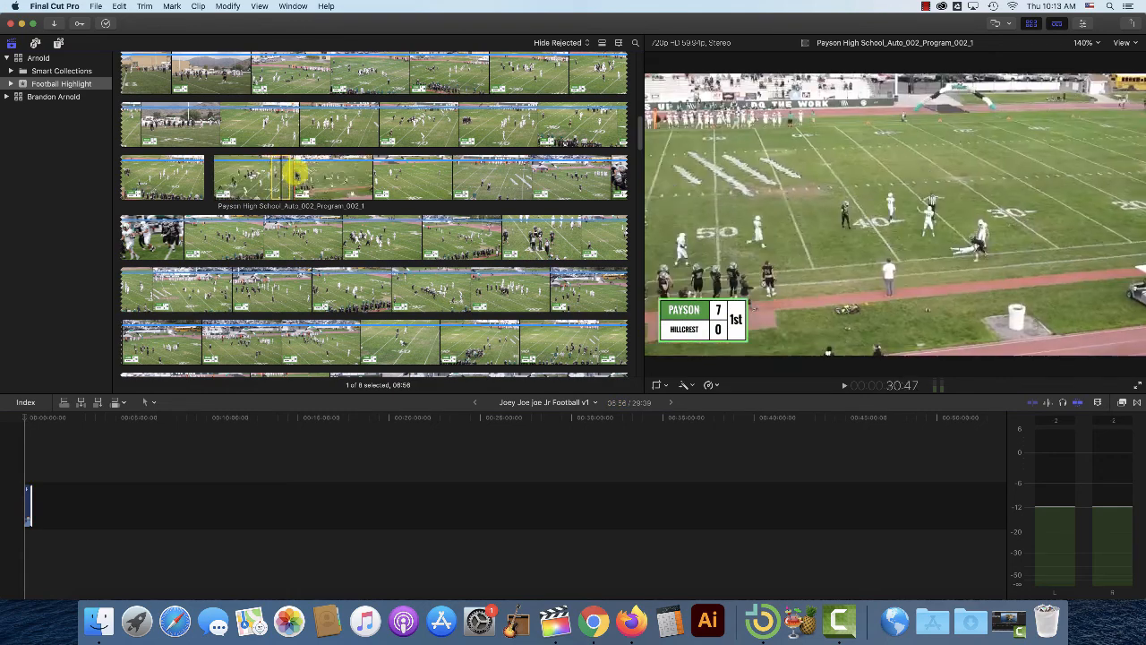
Play further in the same browser clip and mark a new range about one second long, ending at 35:17.
key("space")
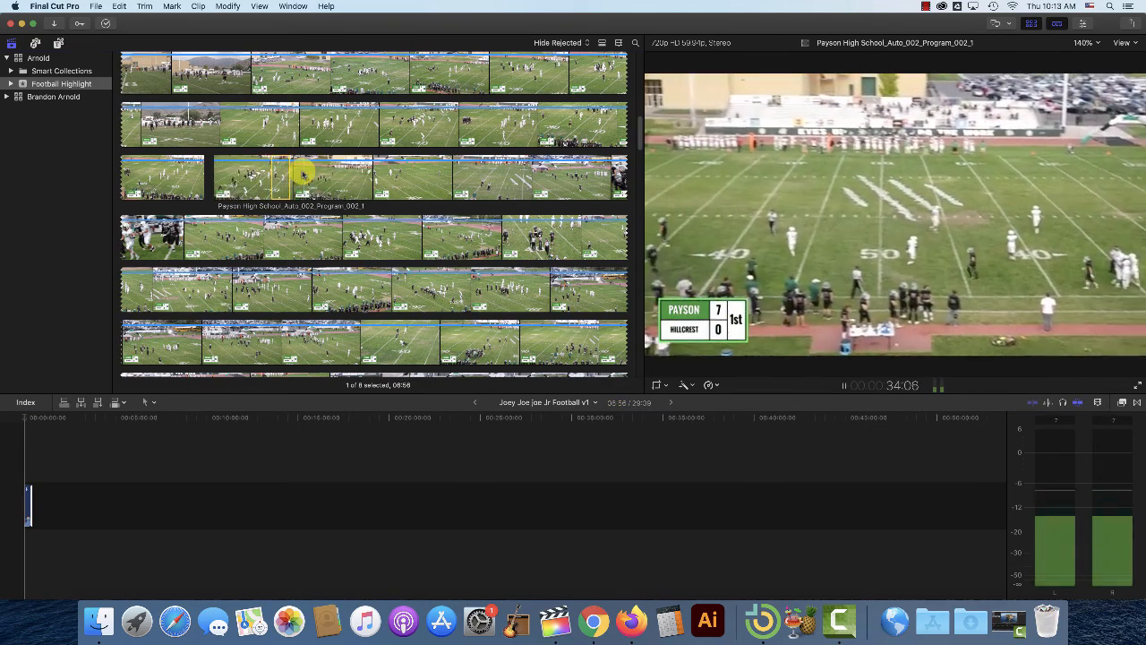
key("space")
key("i")
key("space")
key("space")
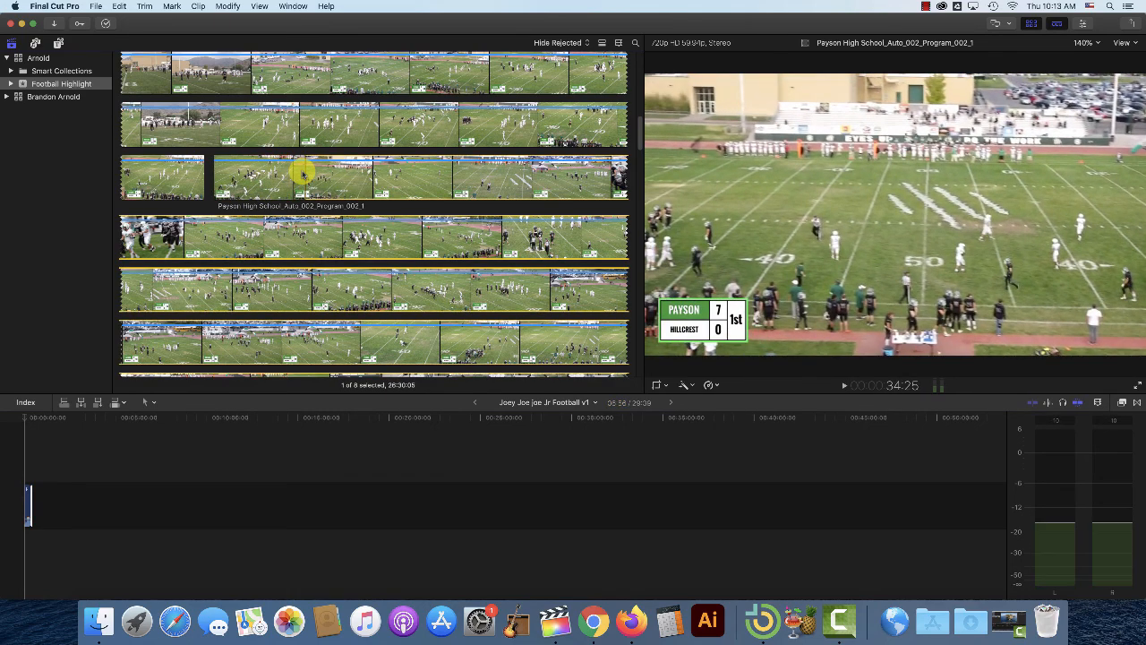
key("space")
key("space")
key("o")
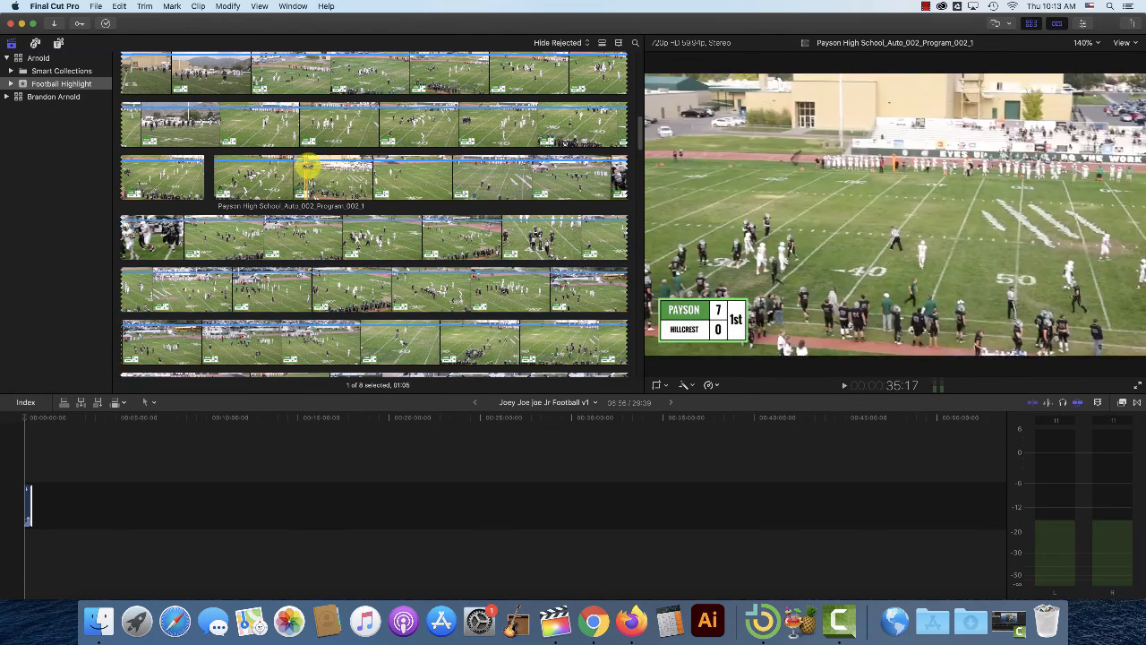
Adjust the marked range slightly to 01:03 and append it to the end of the primary storyline.
key("shift+i")
left_click(306, 174)
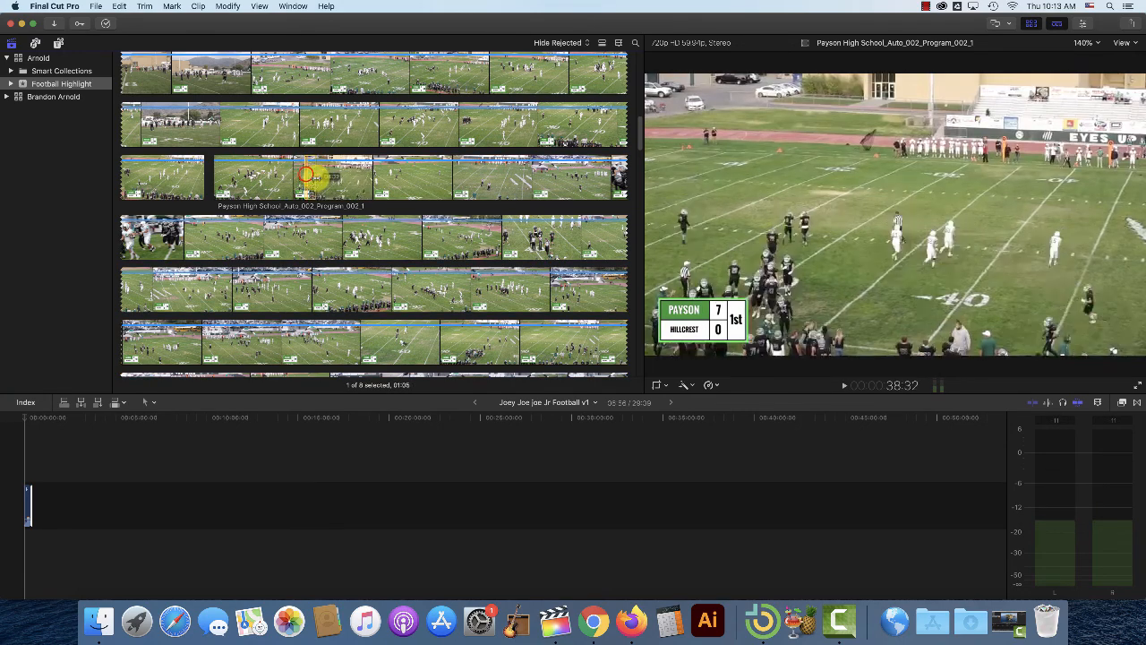
left_click_drag(305, 175, 305, 174)
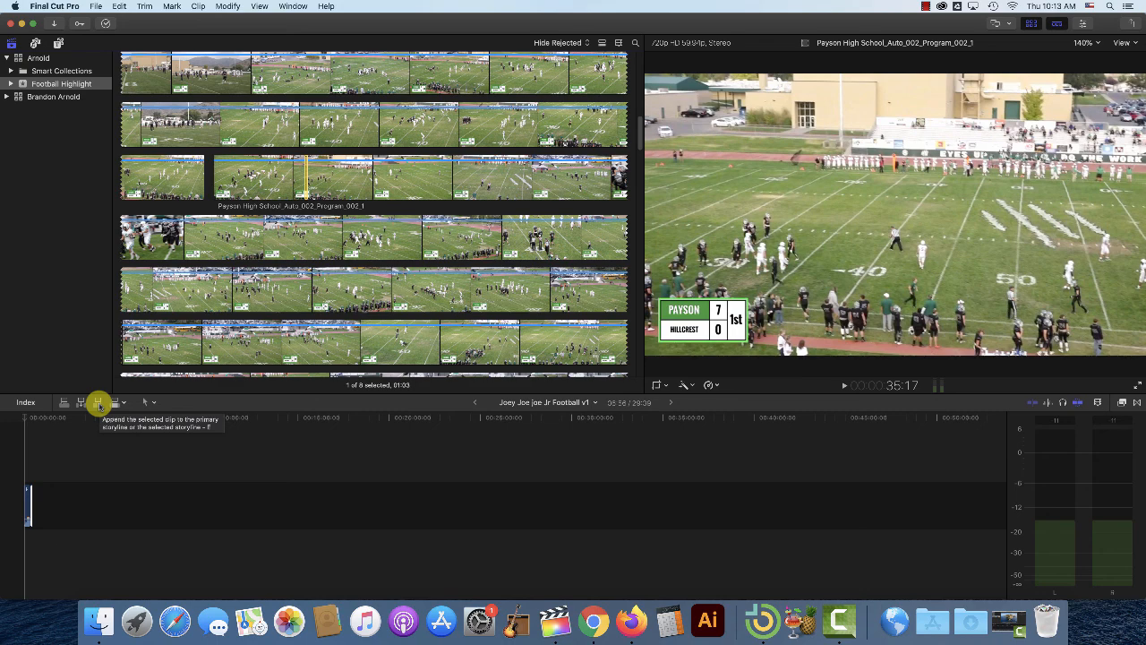
left_click(98, 403)
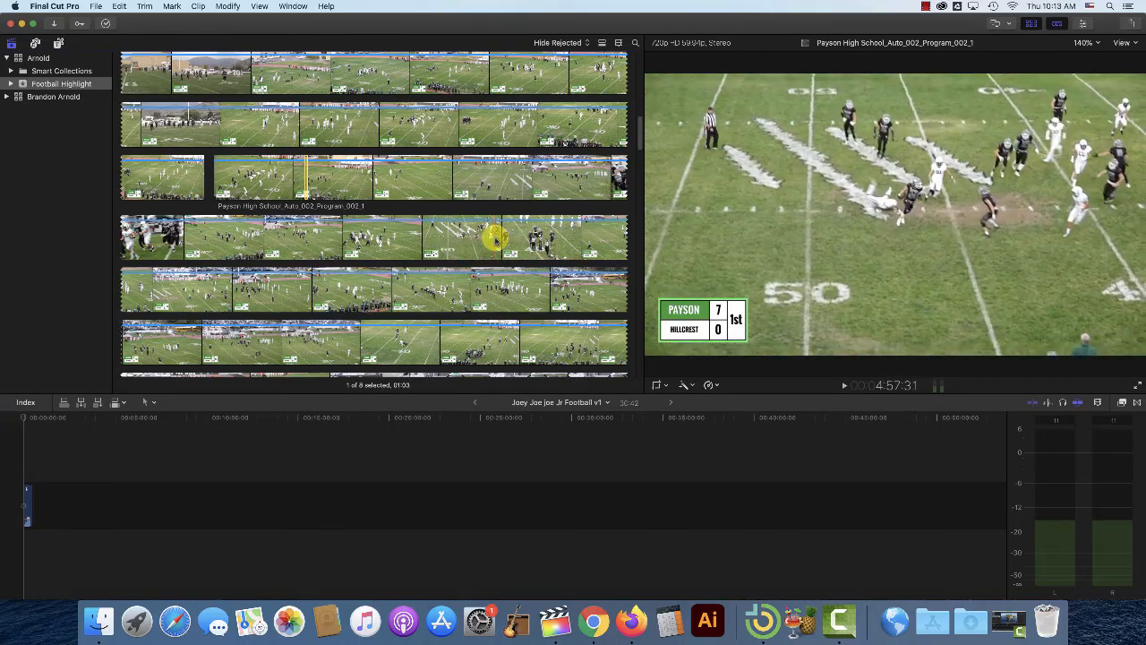
Play the same browser clip from 4:57:31, mark a 03:17 range starting at about 4:58, and append it to the timeline.
key("space")
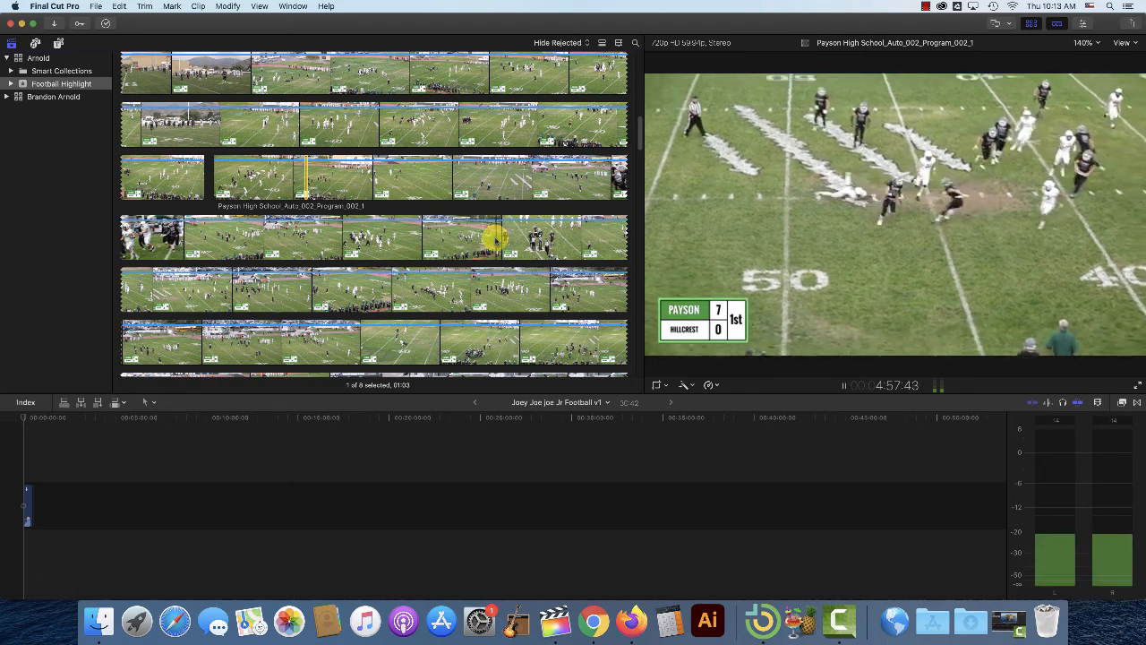
key("i")
key("space")
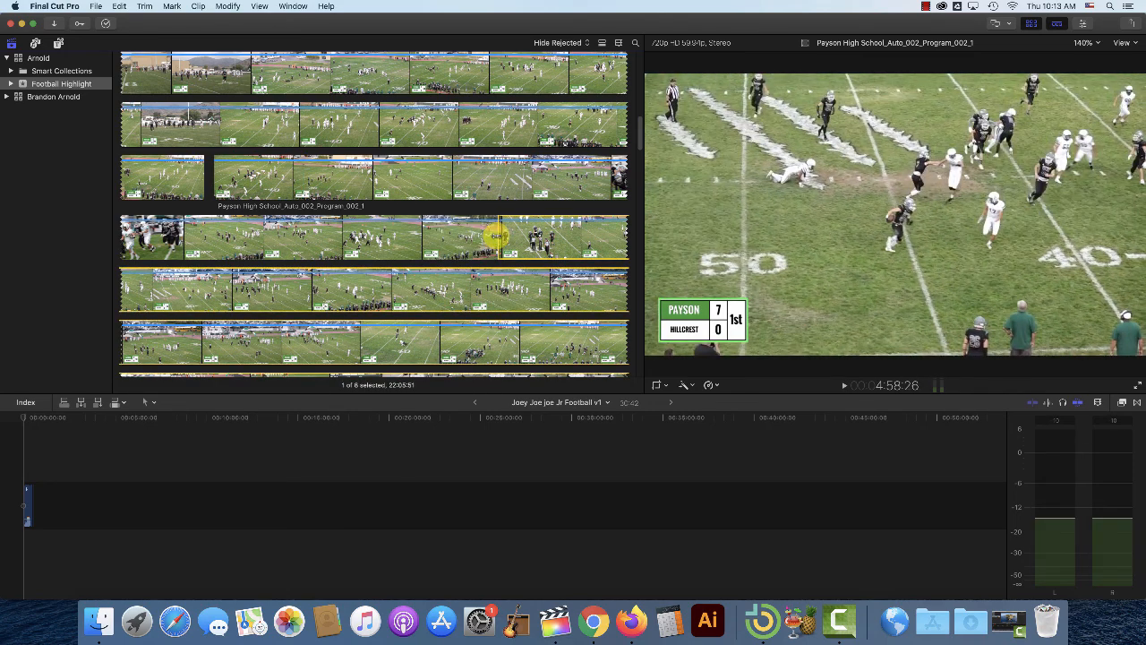
key("space")
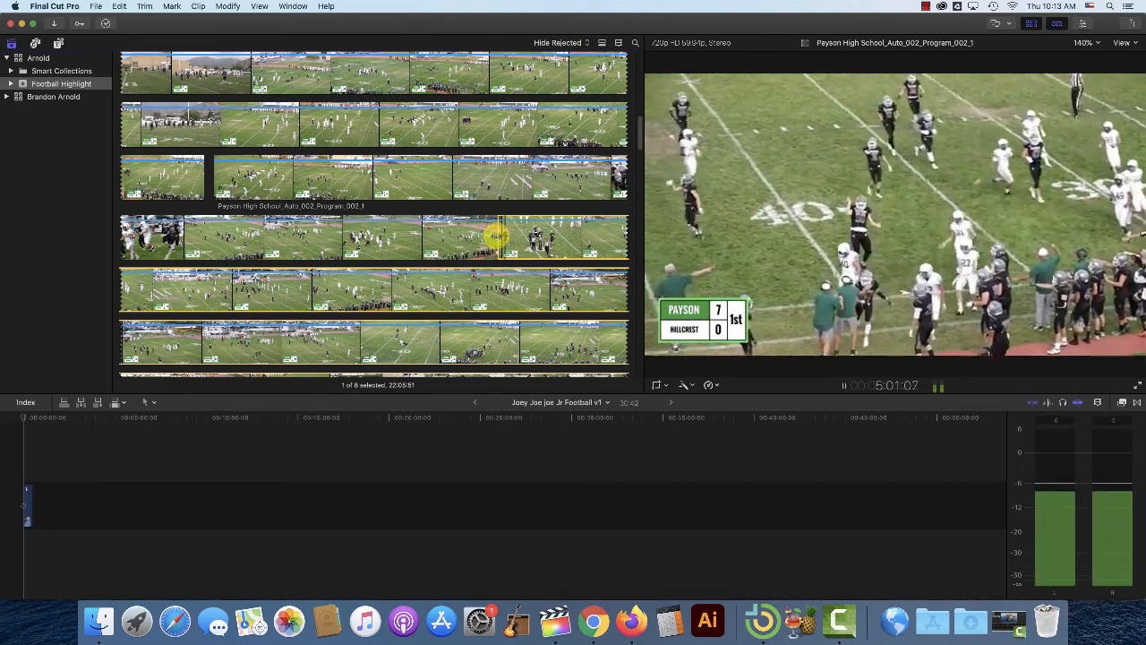
key("o")
key("space")
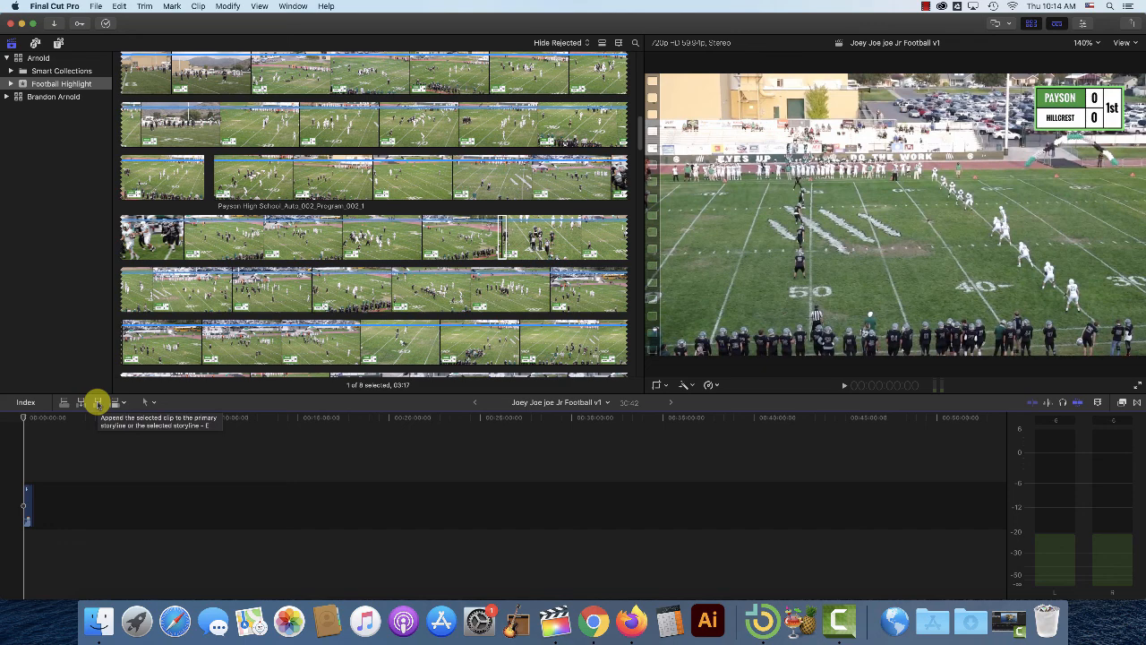
left_click(98, 402)
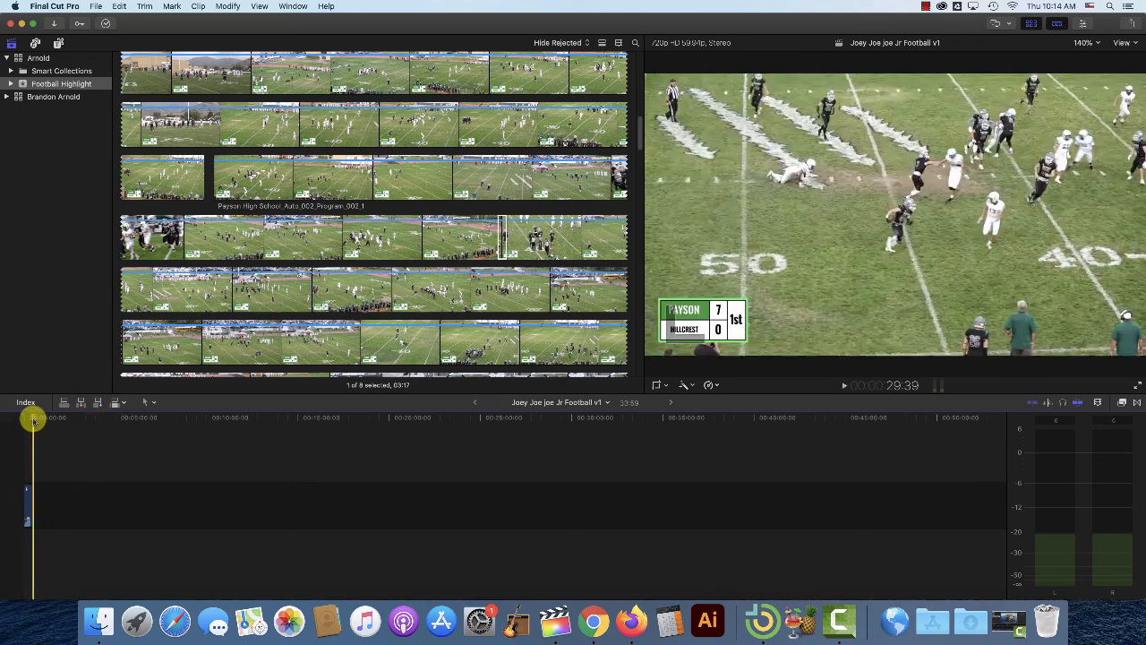
Zoom the timeline to fit all clips and scrub the playhead back from the end of the last clip to 32:04.
left_click(31, 418)
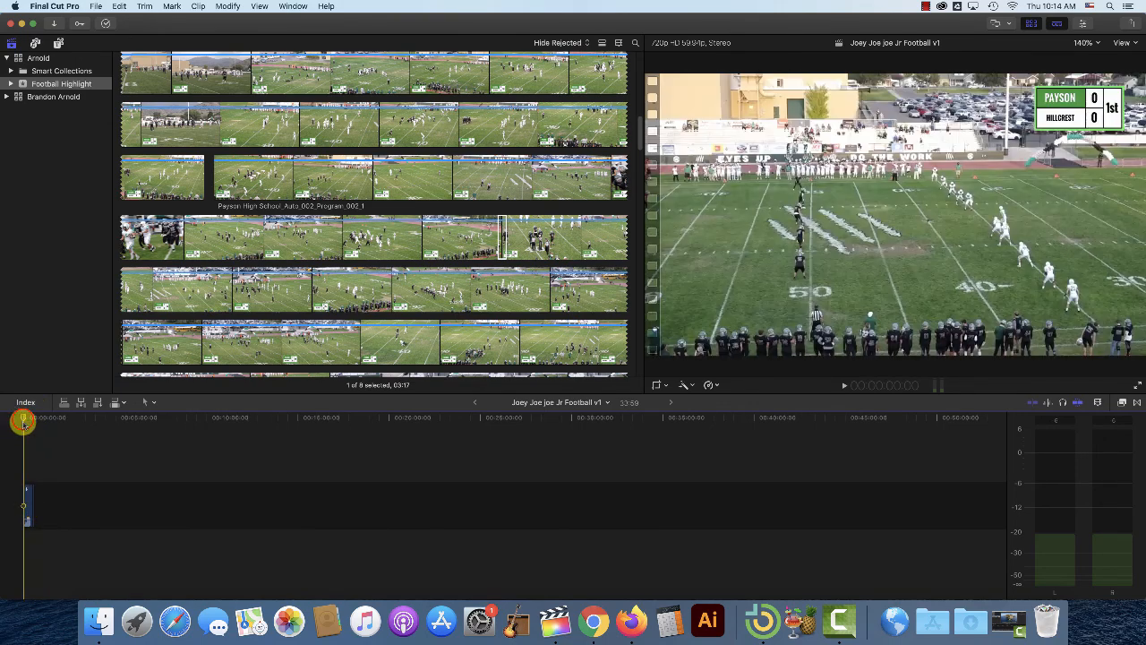
left_click(259, 7)
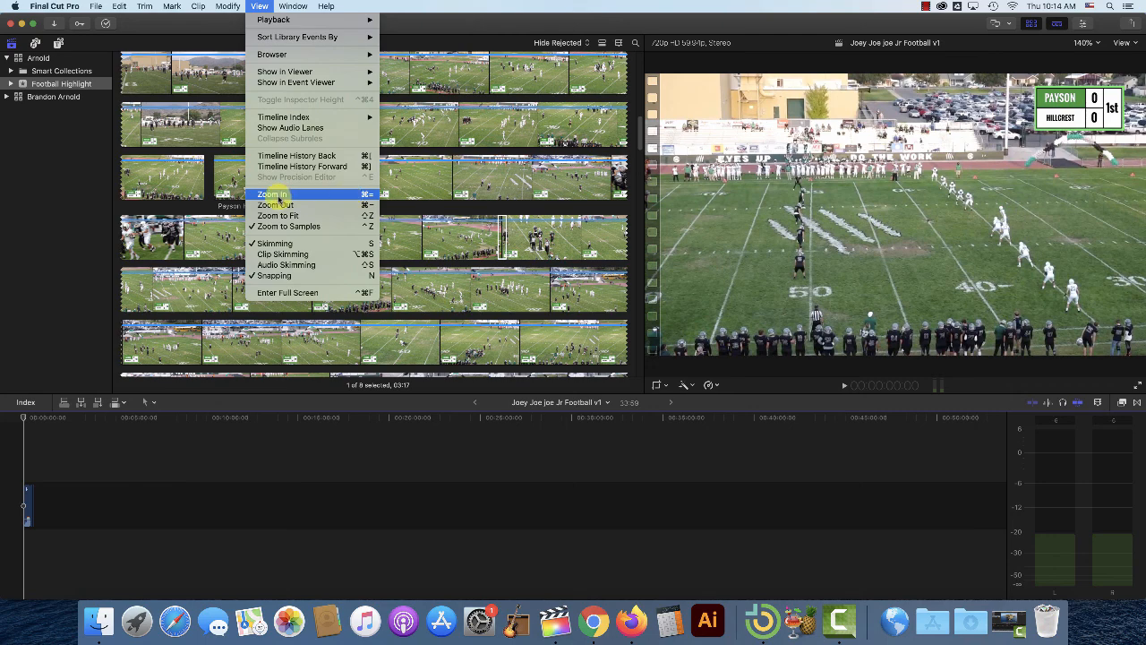
left_click(273, 195)
left_click(278, 216)
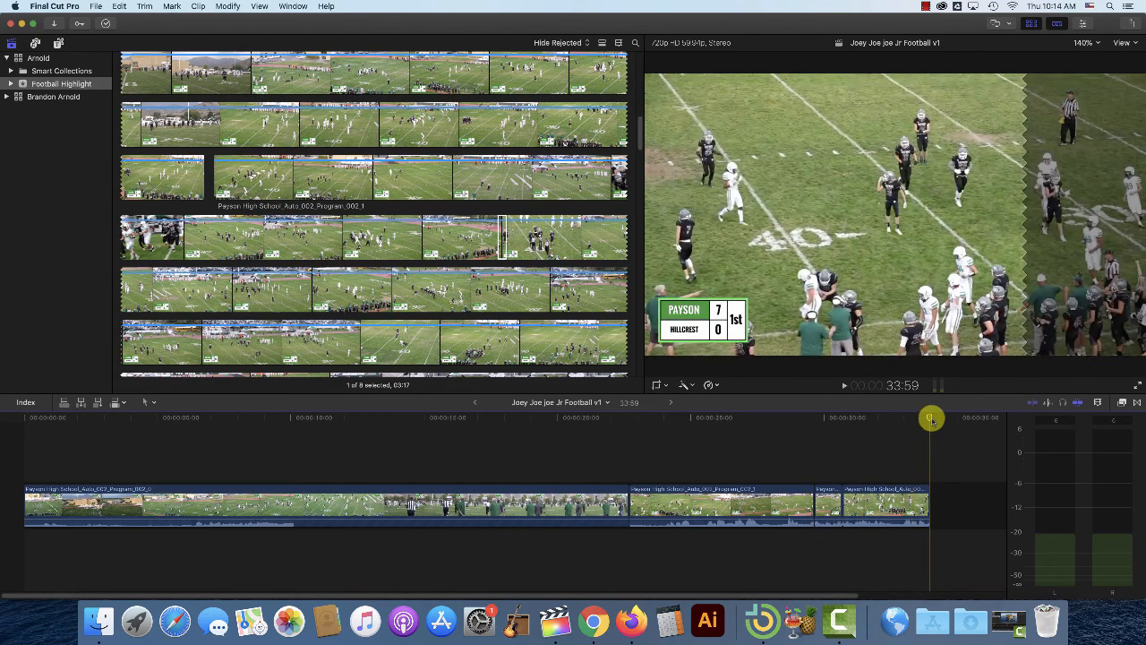
left_click_drag(929, 418, 900, 446)
left_click(934, 417)
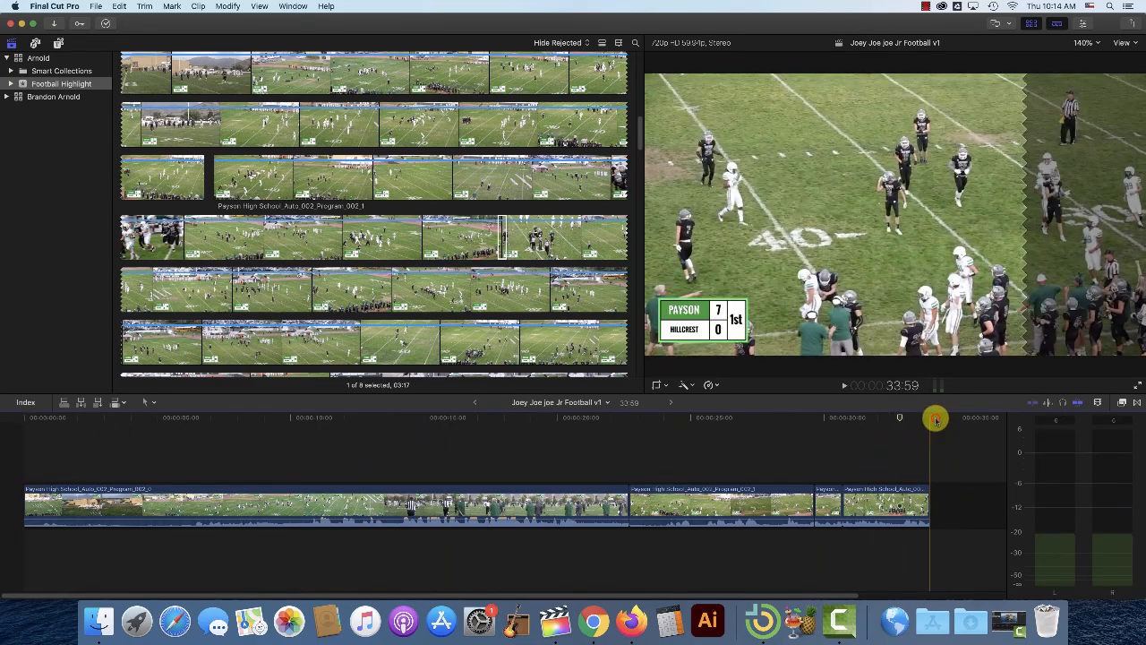
left_click_drag(928, 417, 879, 425)
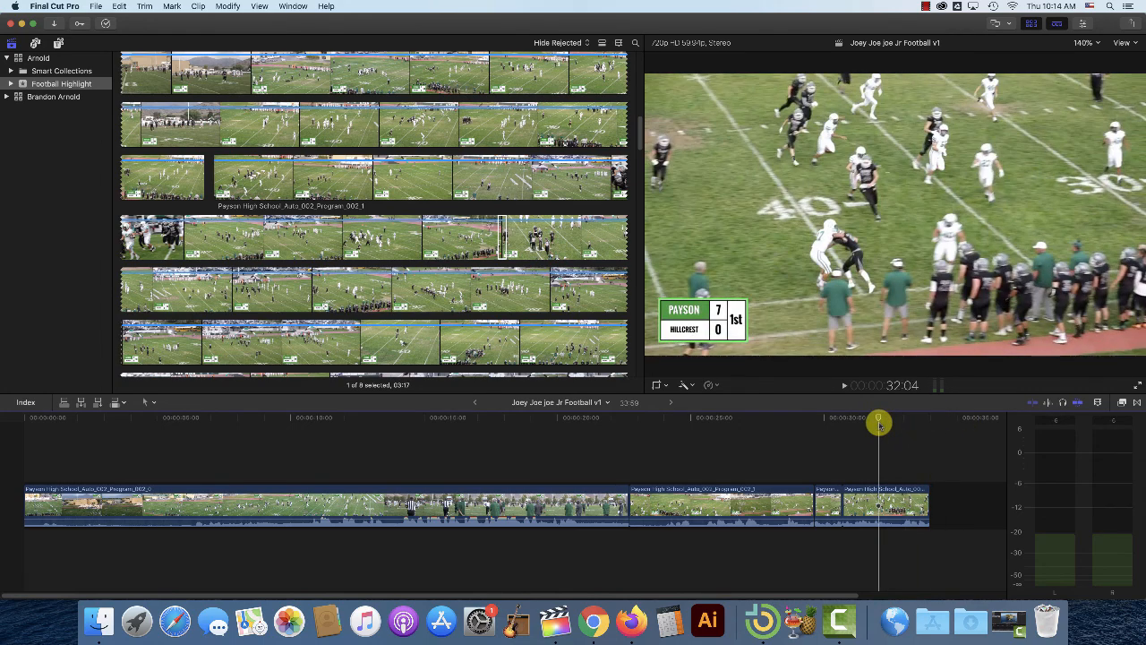
Zoom the timeline out and in several times, and set a zoom level that shows all clips with empty space after them.
key("super+minus")
key("super+minus")
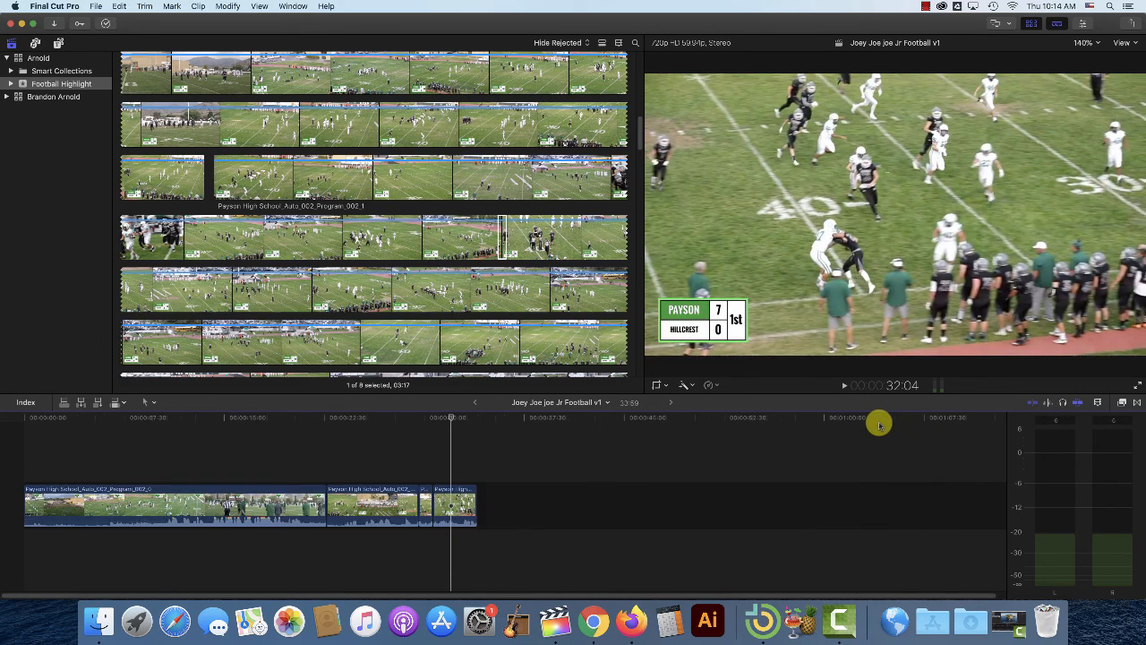
key("super+equal")
key("super+equal")
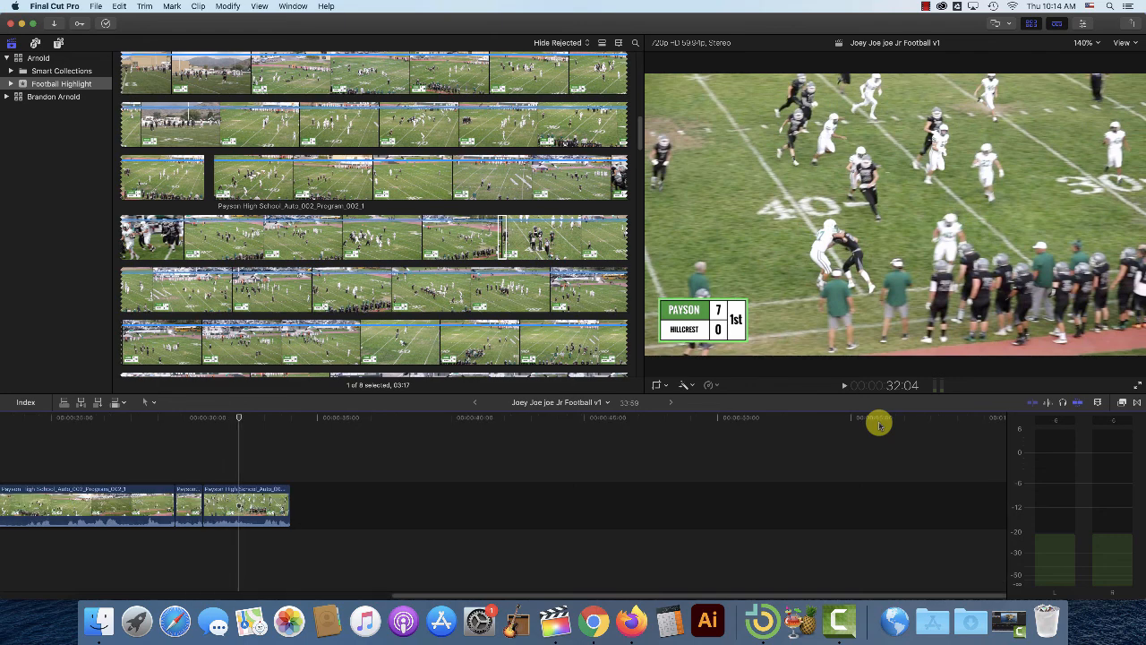
key("super+minus")
key("super+minus")
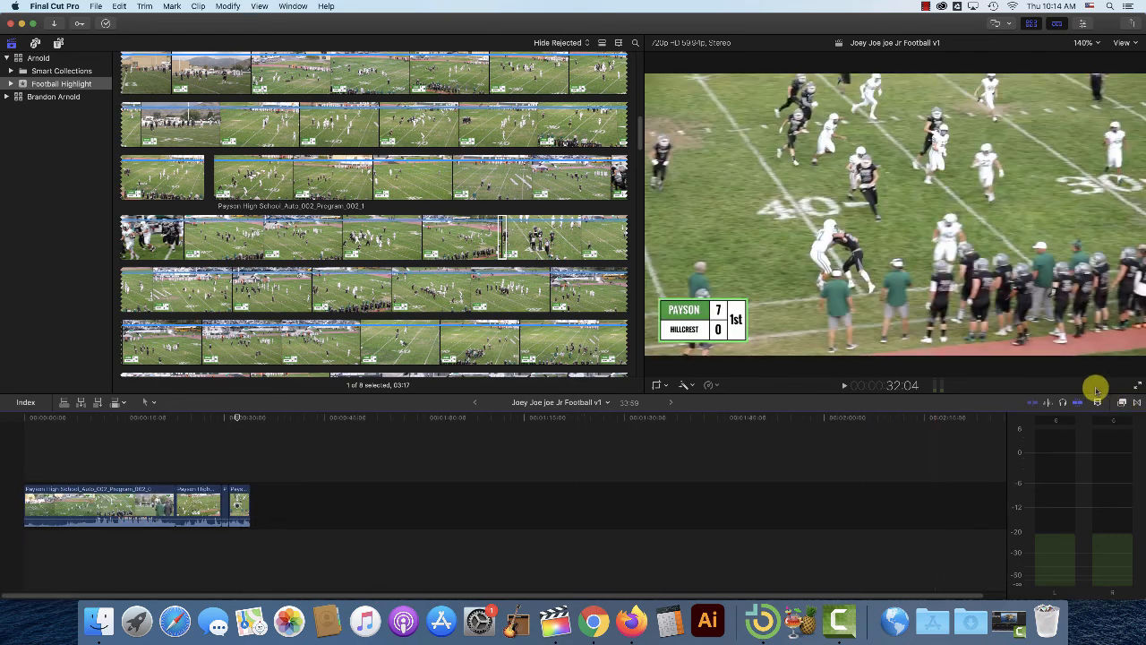
left_click(1097, 404)
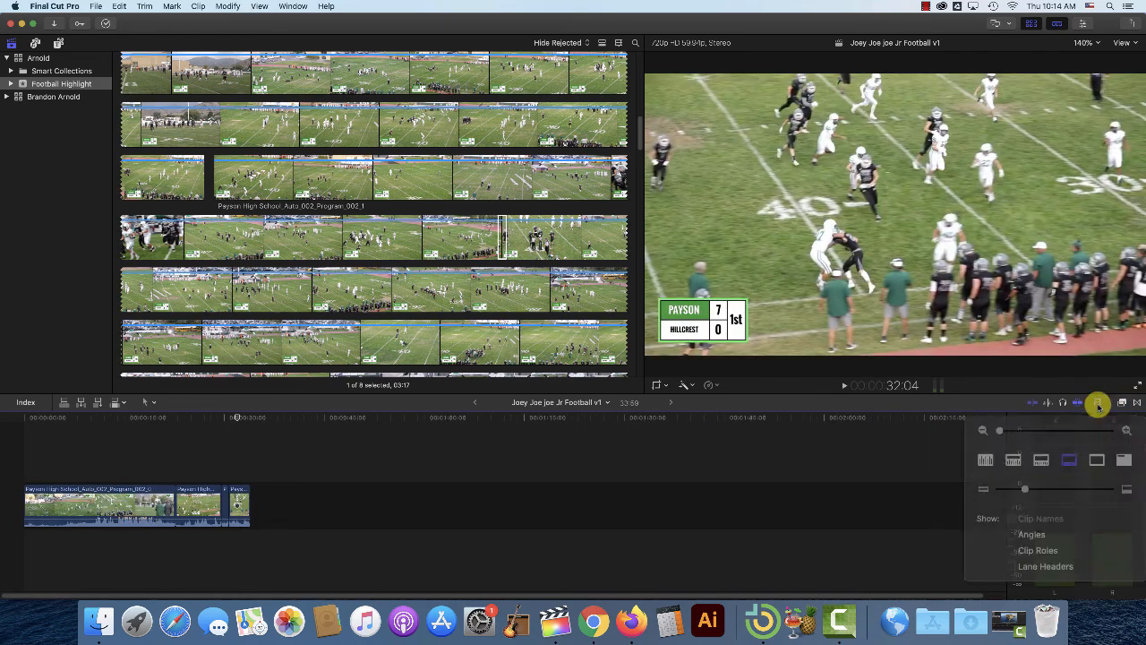
mouse_move(1018, 430)
left_mouse_down()
mouse_move(1063, 432)
mouse_move(988, 429)
mouse_move(1047, 433)
mouse_move(1023, 435)
left_mouse_up()
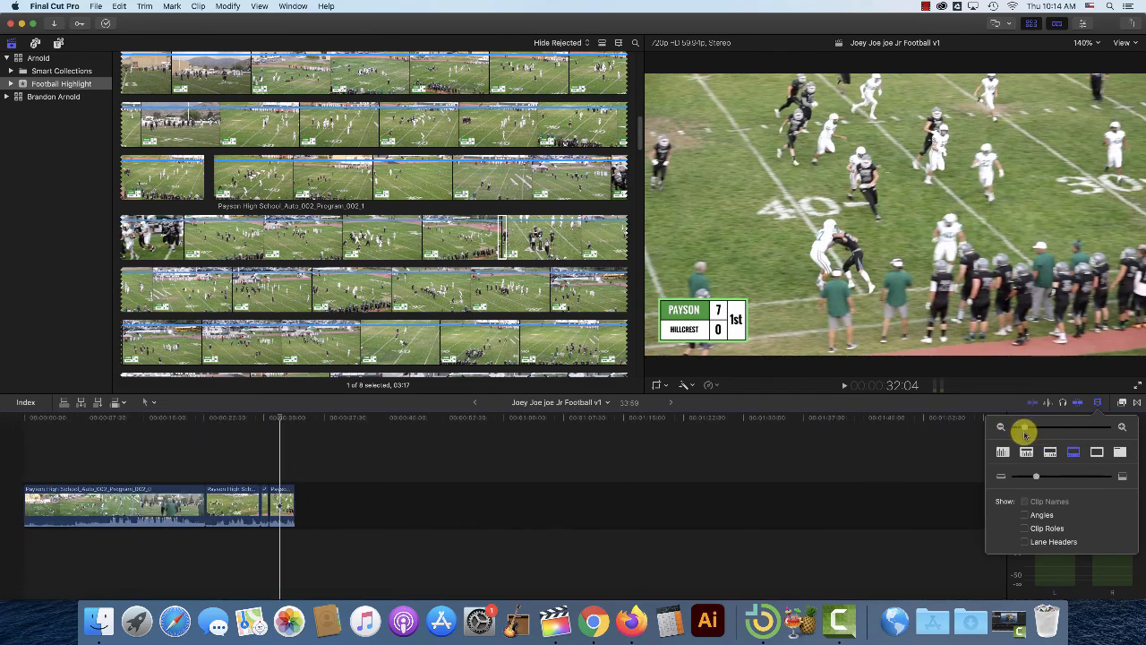
Play the timeline from partway through the first clip, and trim that clip's end and the second clip's start at their shared cut.
left_click(296, 447)
left_click_drag(289, 417, 99, 426)
key("space")
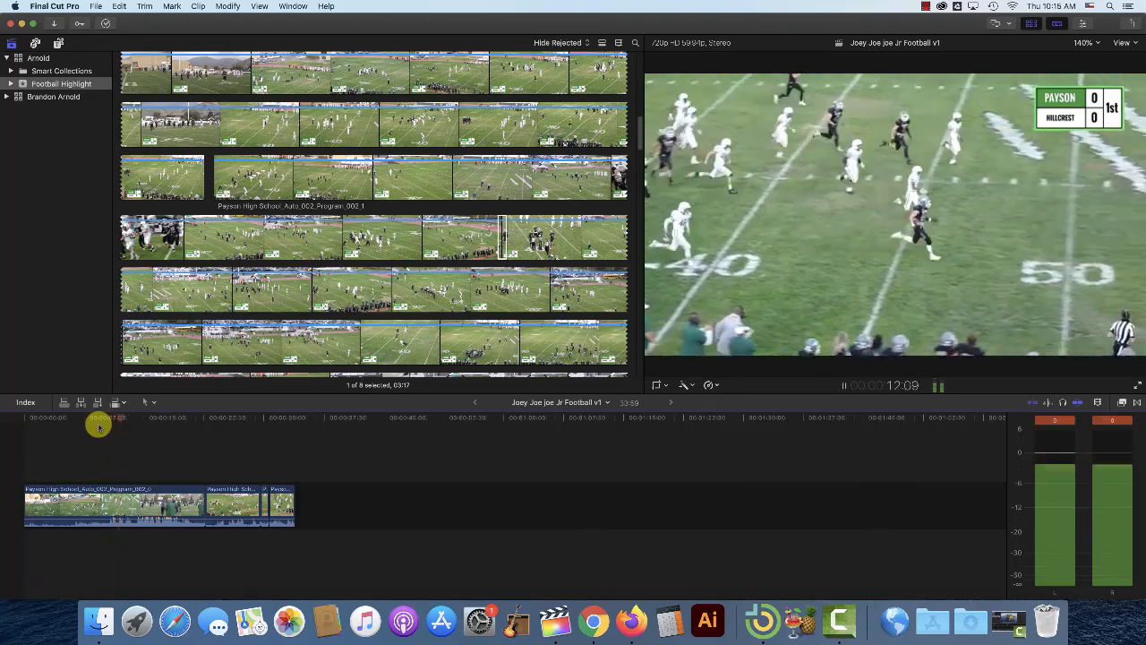
key("space")
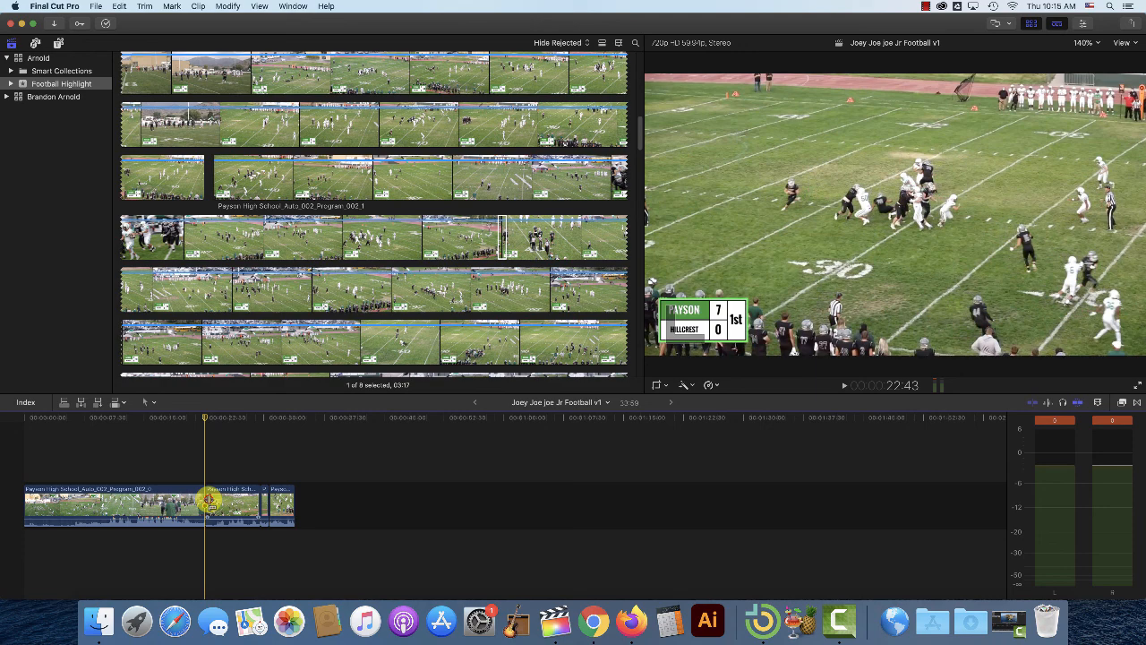
left_click_drag(208, 502, 210, 501)
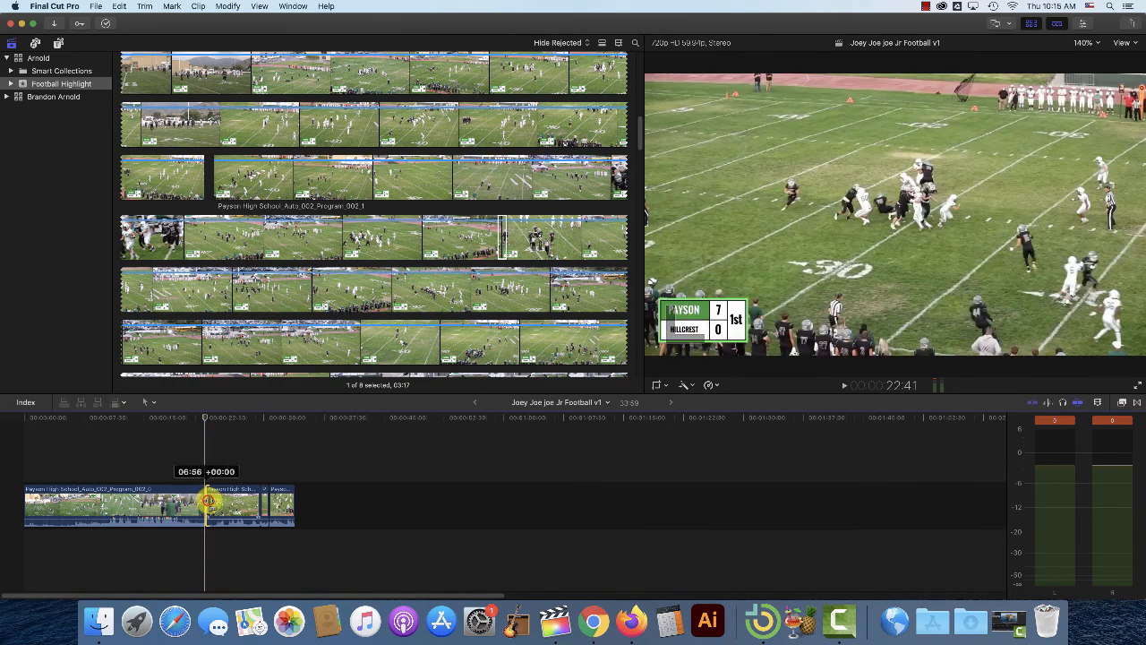
mouse_move(208, 501)
left_mouse_down()
mouse_move(229, 503)
mouse_move(169, 499)
mouse_move(273, 504)
mouse_move(201, 499)
mouse_move(215, 501)
left_mouse_up()
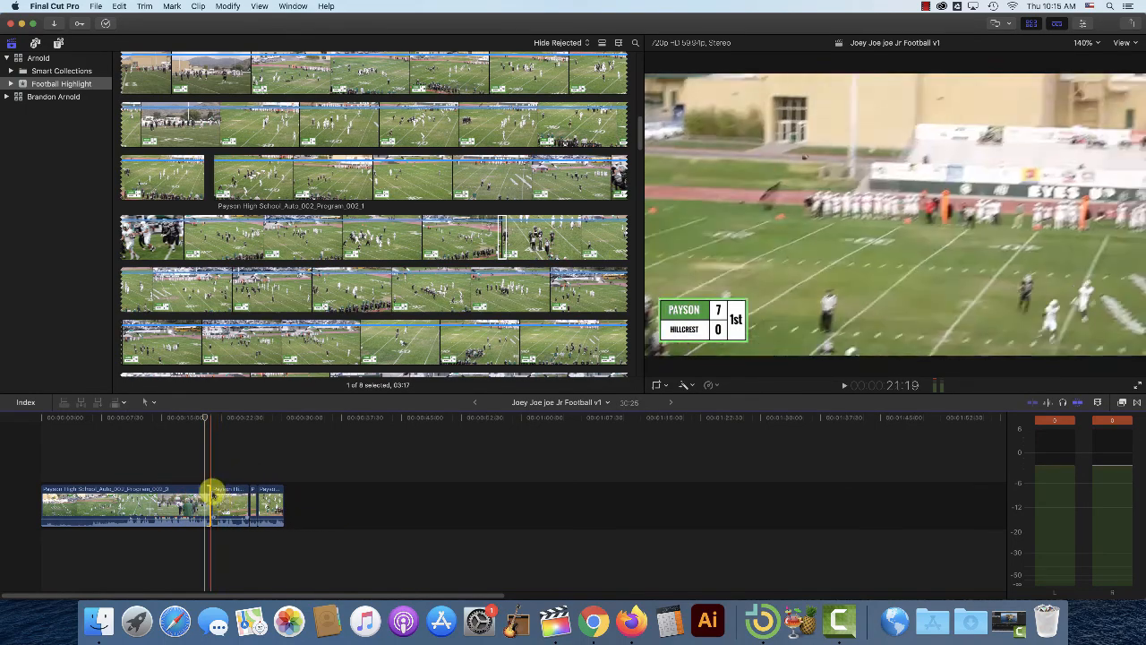
Cut the first timeline clip at three points with the Blade tool, splitting it into four segments.
left_click(148, 402)
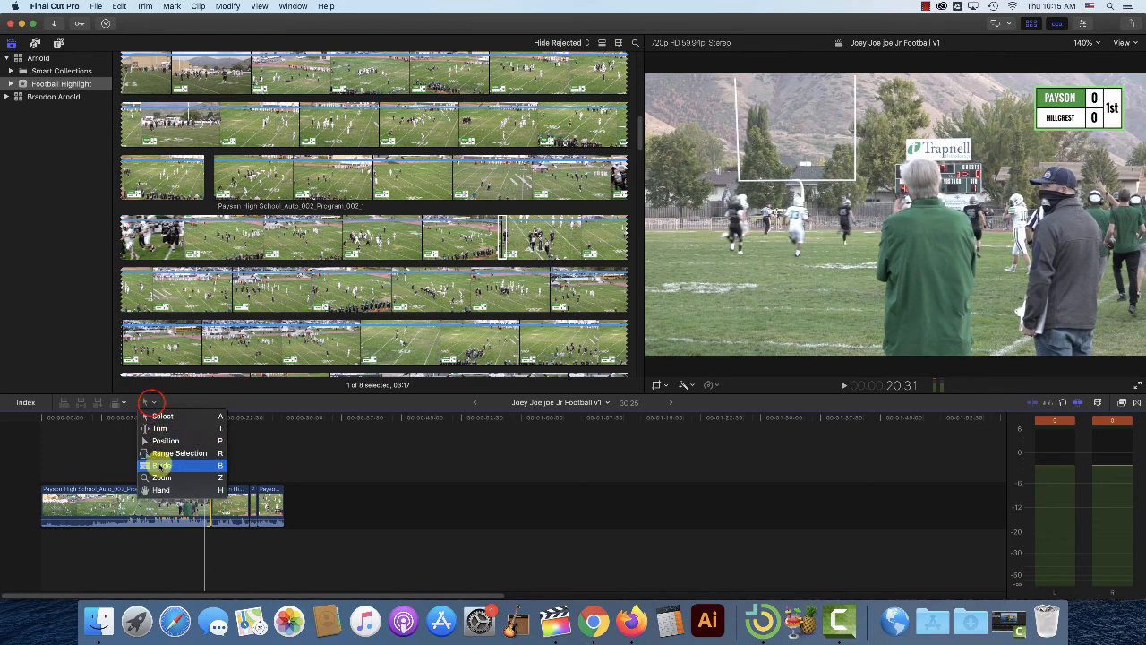
left_click(161, 465)
left_click(76, 507)
left_click(132, 507)
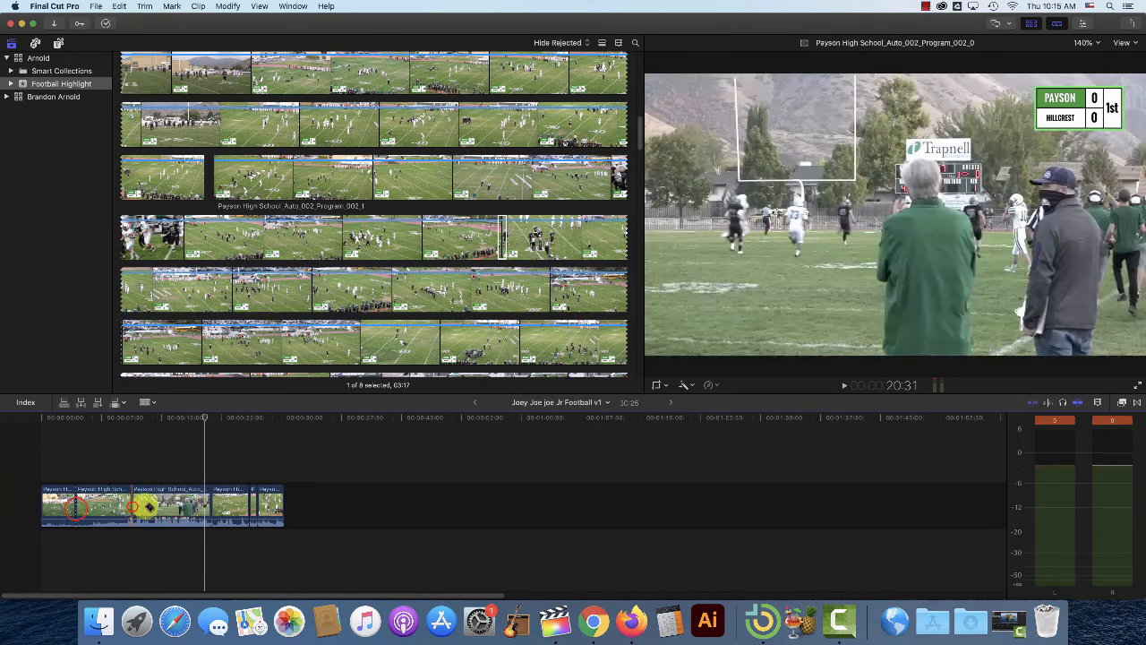
left_click(170, 507)
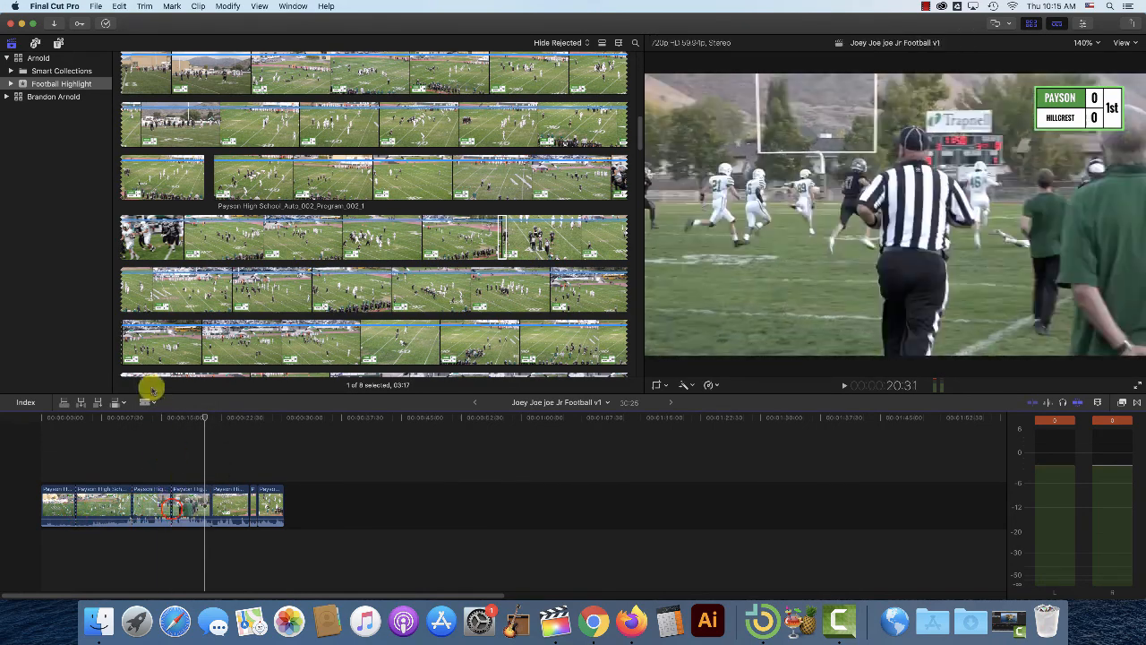
Switch back to the Select tool and delete the second segment of the split first clip.
left_click(149, 402)
key("a")
left_click(97, 504)
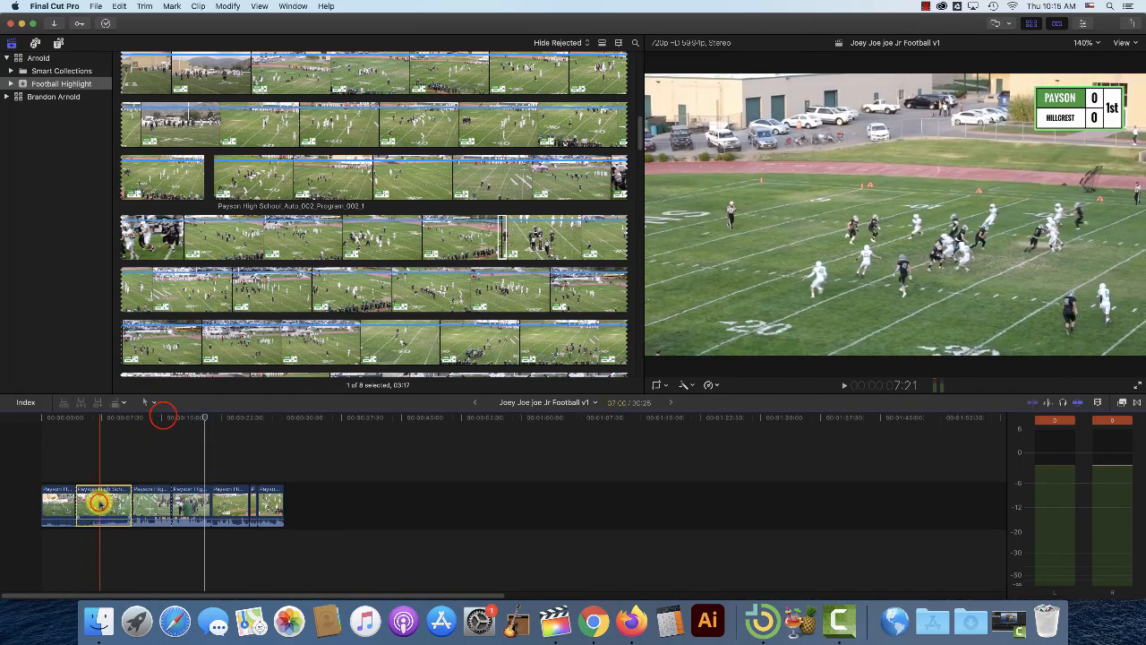
key("Delete")
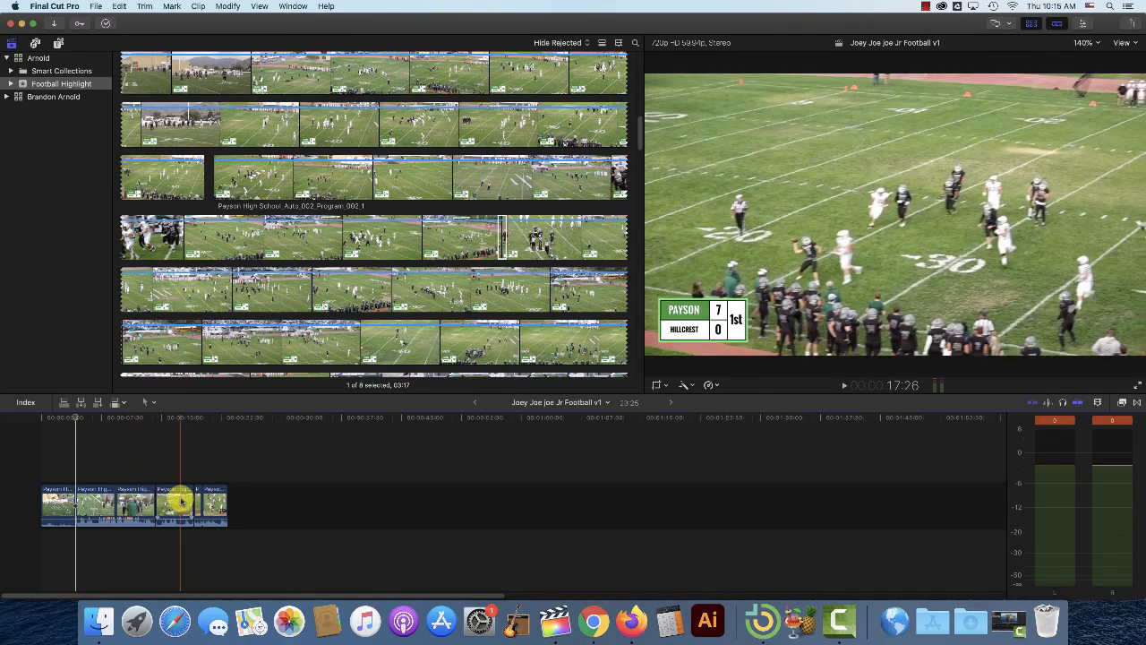
Rearrange the timeline clips, placing the 03:17 clip fourth, ahead of the sideline segment, and play the edit from near its beginning.
mouse_move(175, 503)
left_mouse_down()
mouse_move(154, 491)
mouse_move(78, 492)
mouse_move(215, 501)
mouse_move(167, 506)
left_mouse_up()
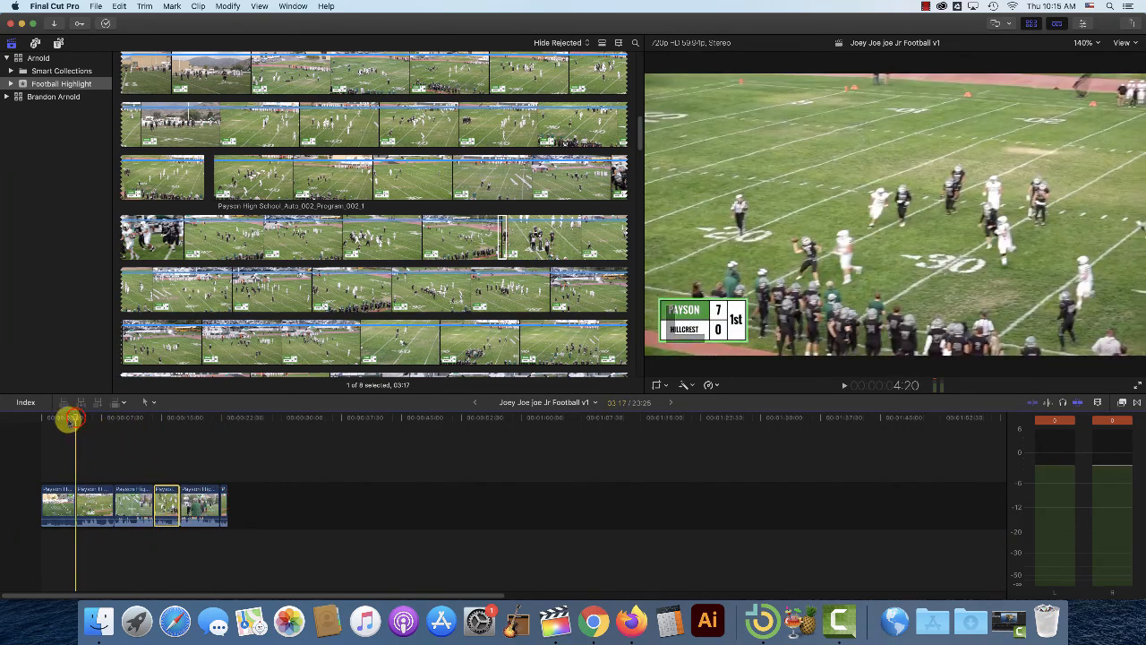
key("space")
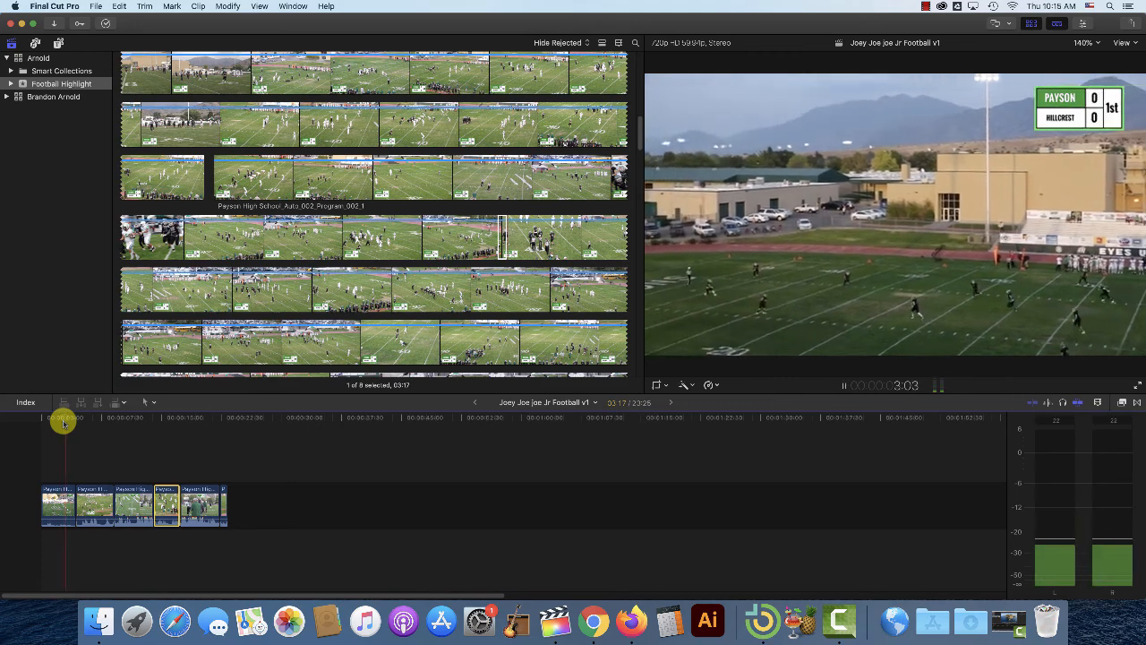